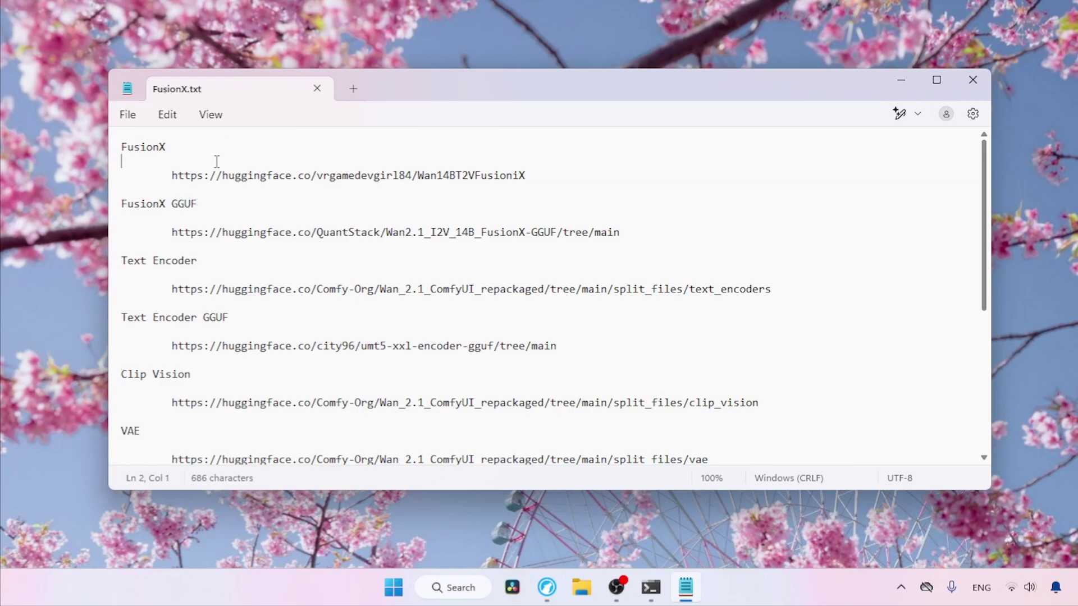
Select the huggingface.co Wan14BT2VFusioniX model link on line 3 of FusionX.txt
{"action": "left_click_drag", "start_coordinate": [164, 176], "coordinate": [534, 173]}
{"action": "key", "text": "ctrl+c"}
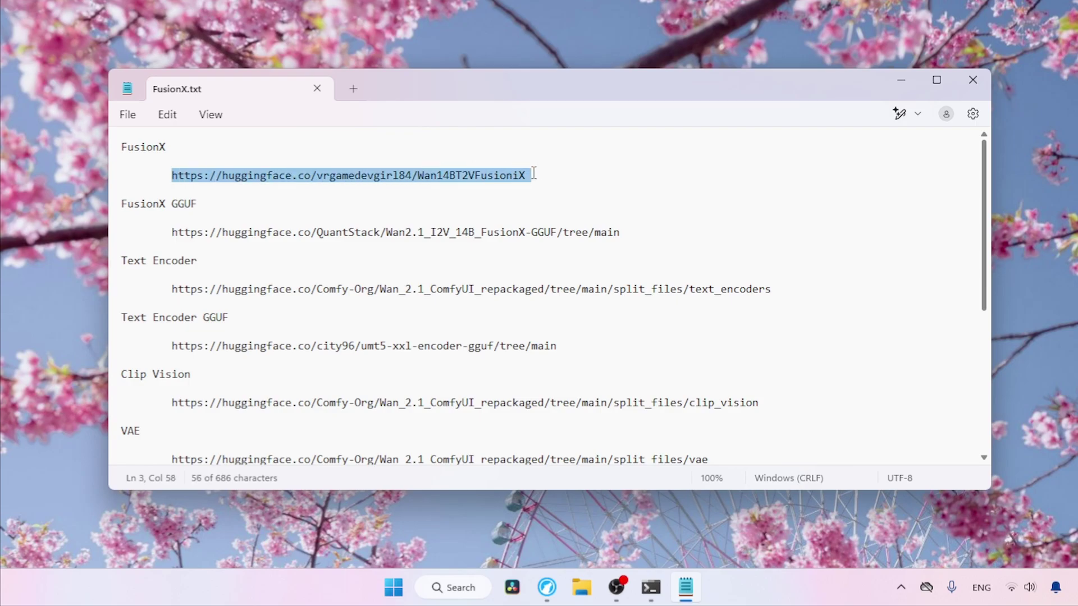
Open the Wan14BT2VFusioniX repository page in a new browser tab from the copied link
{"action": "left_click", "coordinate": [547, 587]}
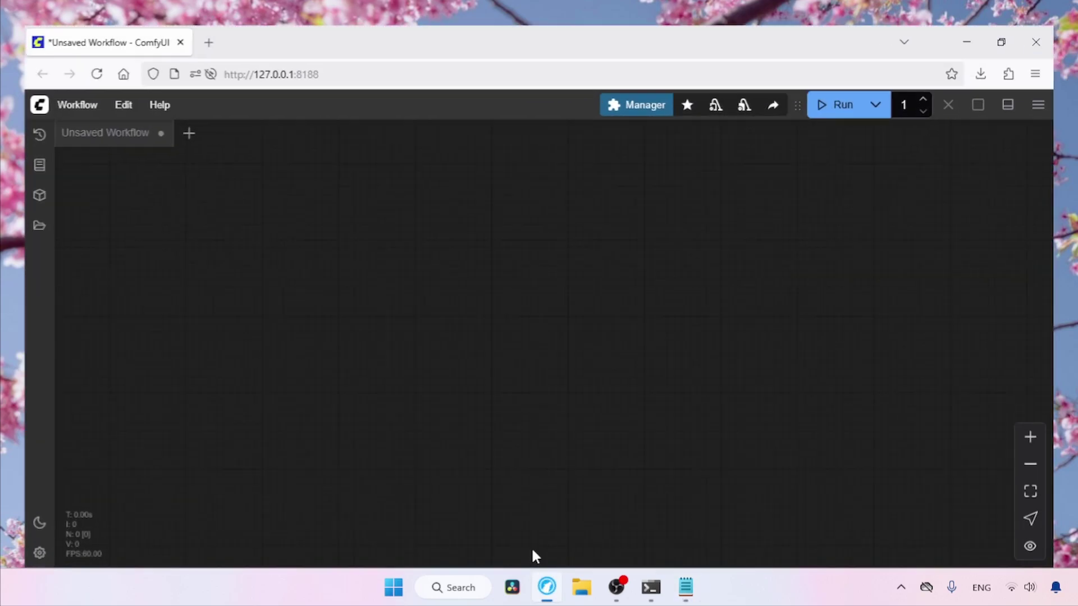
{"action": "left_click", "coordinate": [195, 18]}
{"action": "key", "text": "ctrl+v"}
{"action": "key", "text": "Return"}
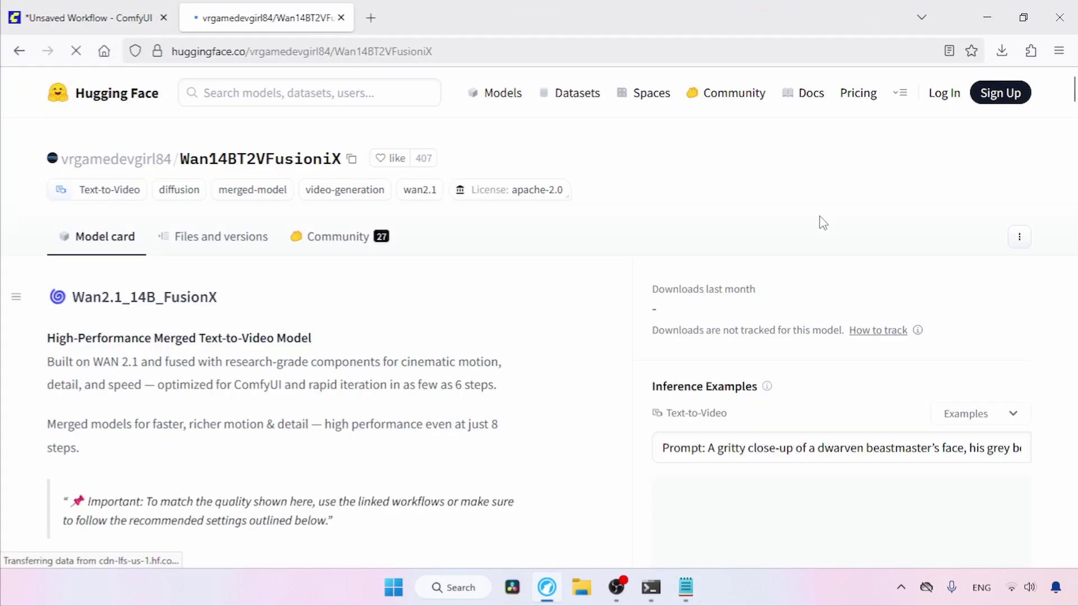
{"action": "mouse_move", "coordinate": [1071, 117]}
{"action": "left_mouse_down"}
{"action": "mouse_move", "coordinate": [1075, 459]}
{"action": "mouse_move", "coordinate": [1072, 96]}
{"action": "left_mouse_up"}
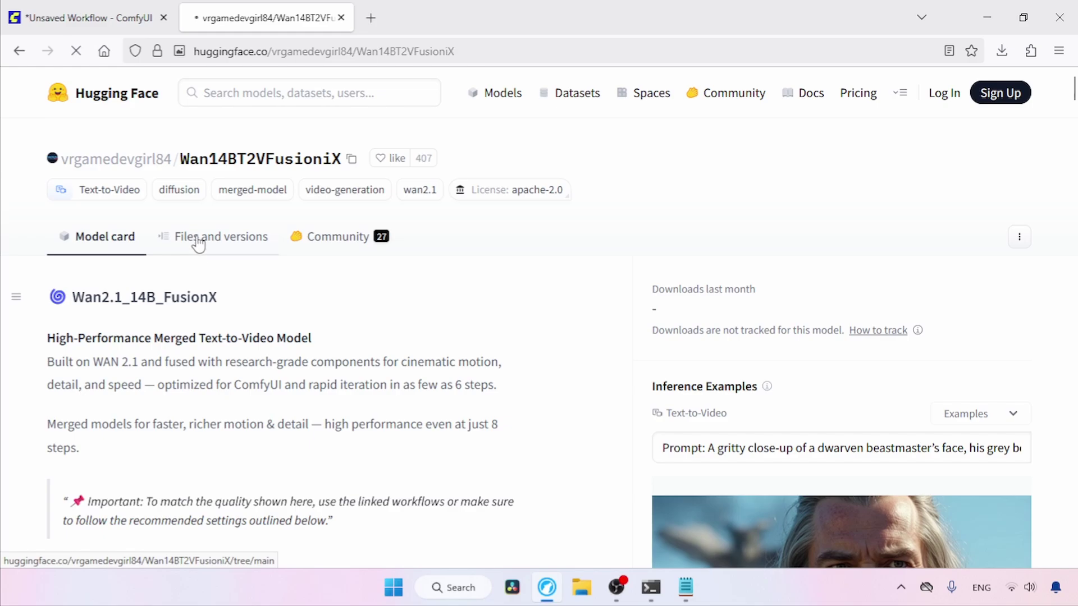
Check the FusionX_LoRa folder, then locate Wan14Bi2vFusioniX.safetensors and its fp16 variant
{"action": "scroll", "coordinate": [957, 330], "scroll_direction": "down", "scroll_amount": 5}
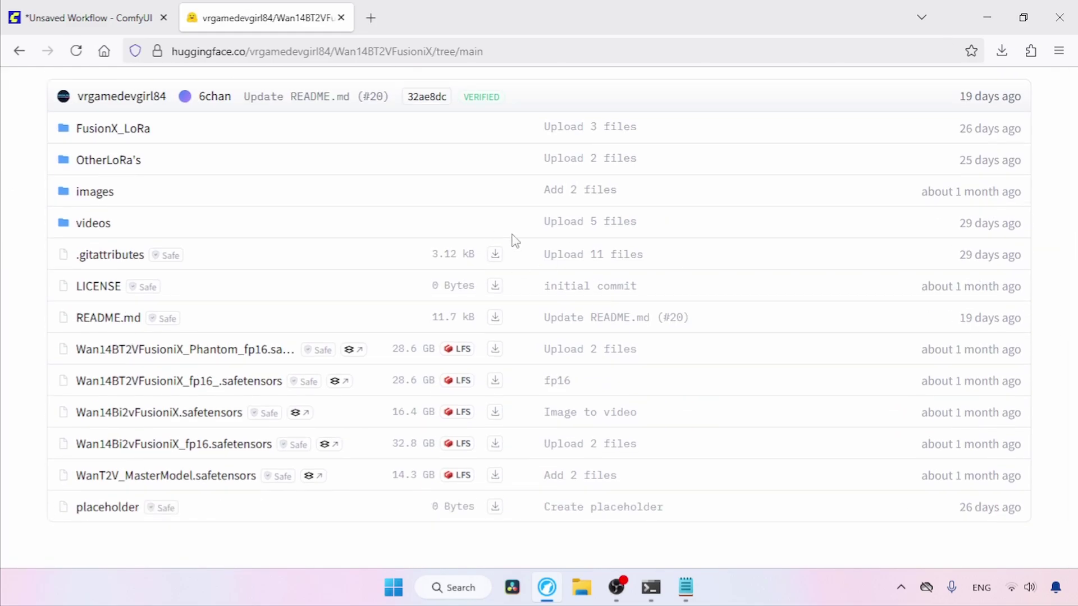
{"action": "left_click", "coordinate": [113, 128]}
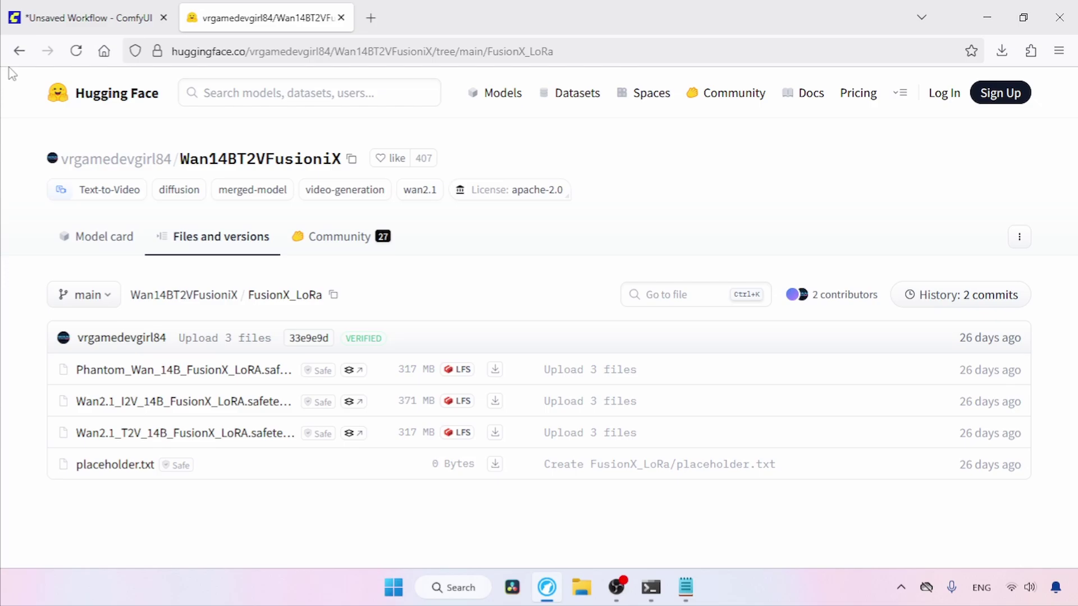
{"action": "left_click", "coordinate": [18, 51]}
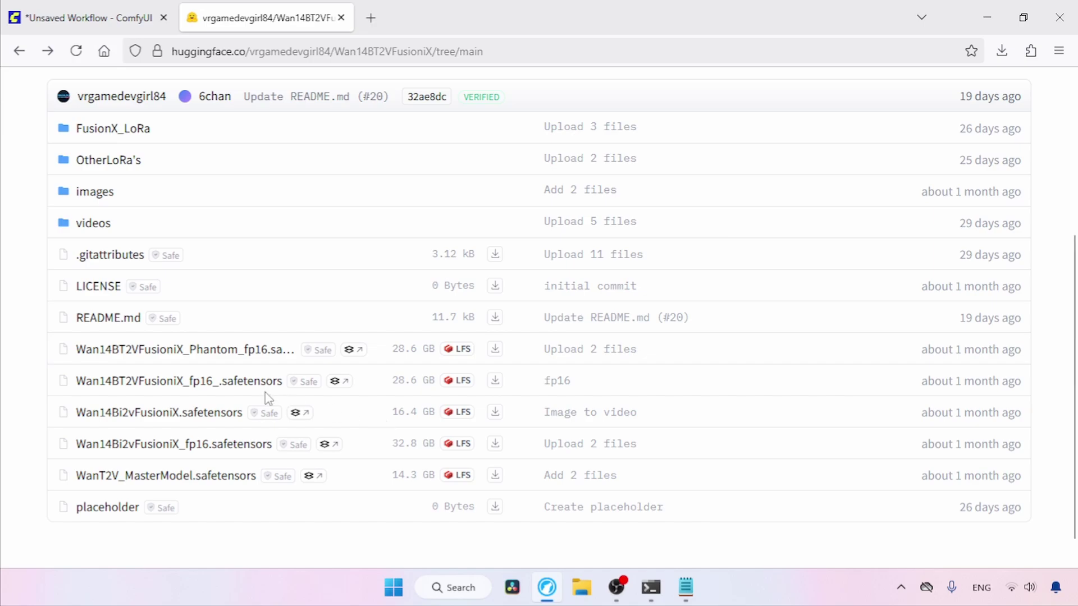
{"action": "left_click_drag", "start_coordinate": [267, 403], "coordinate": [72, 413]}
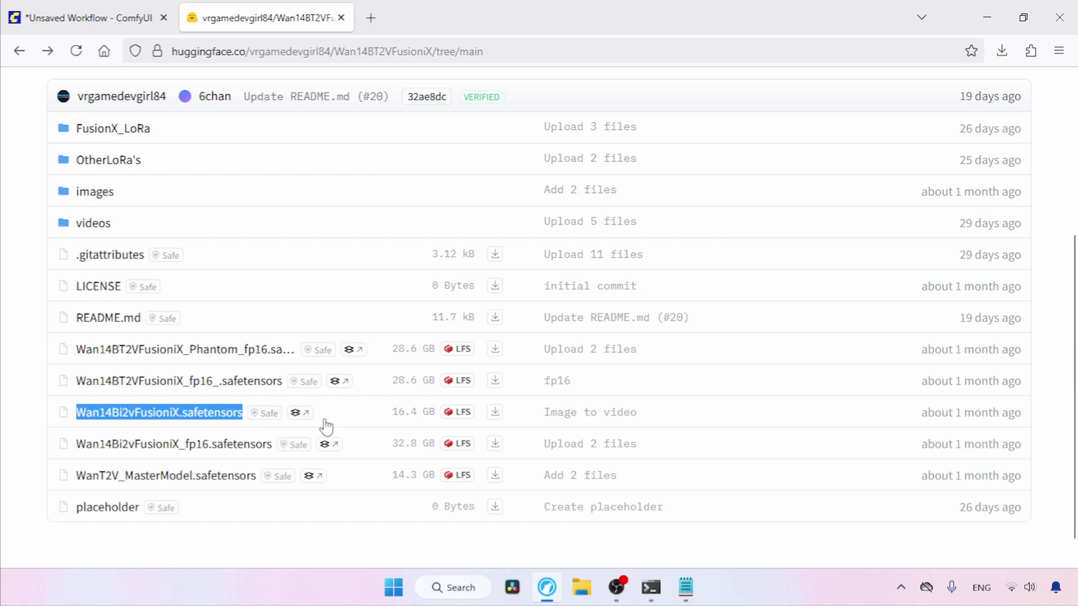
{"action": "left_click_drag", "start_coordinate": [273, 444], "coordinate": [68, 442]}
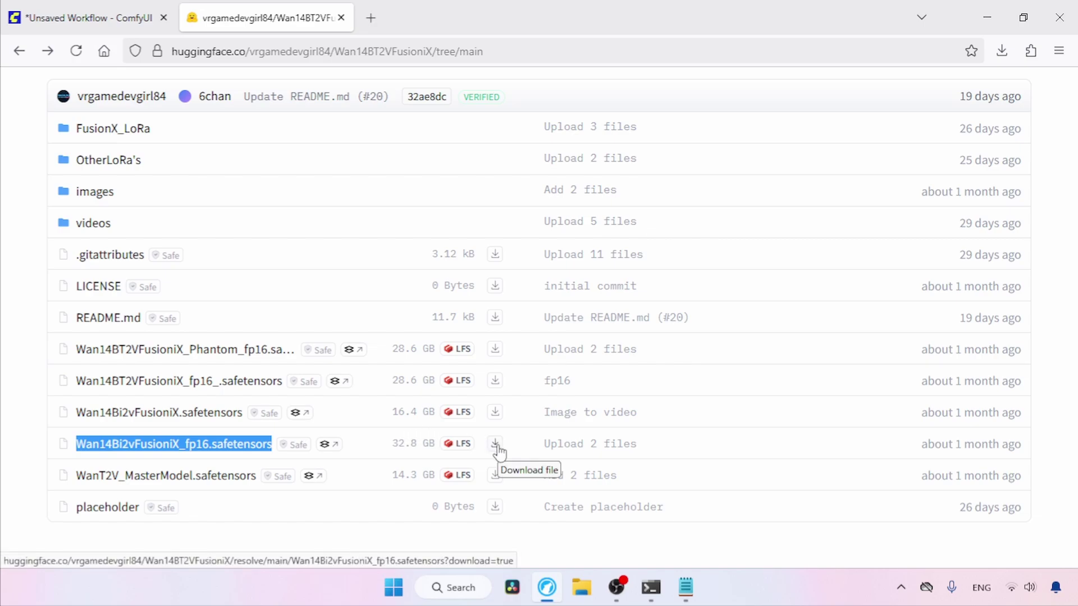
{"action": "left_click", "coordinate": [373, 452]}
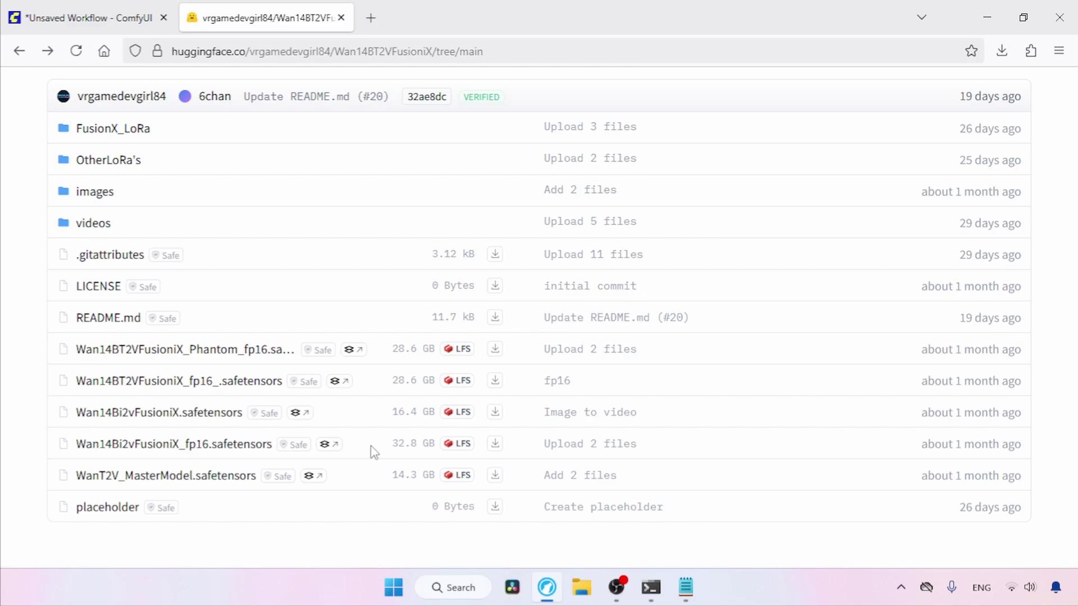
{"action": "left_click", "coordinate": [685, 587]}
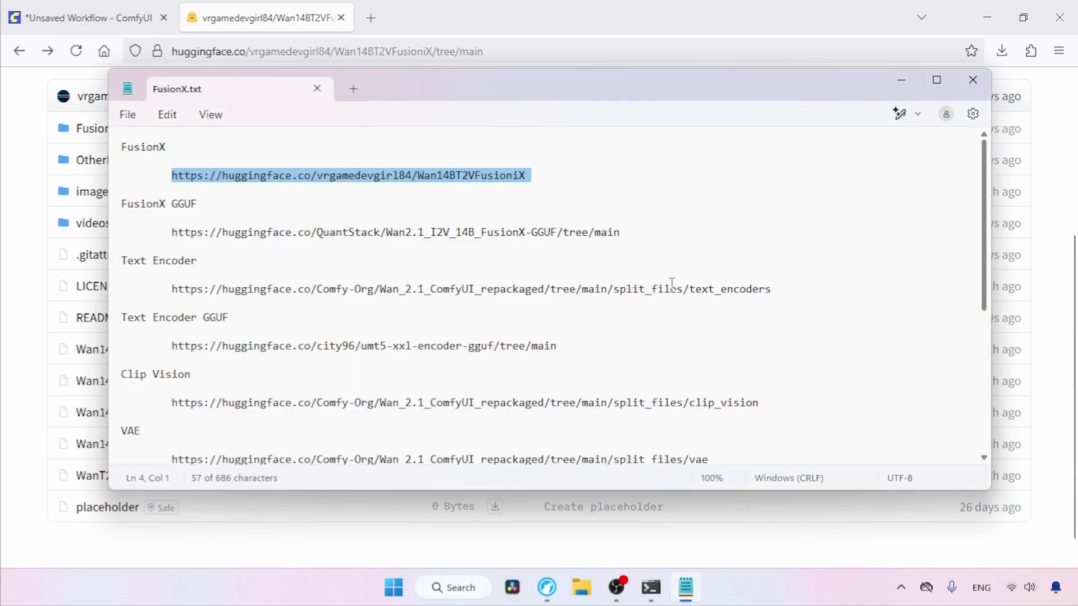
Open the QuantStack Wan2.1_I2V_14B_FusionX-GGUF repository from the notes link
{"action": "left_click", "coordinate": [653, 233]}
{"action": "left_click", "coordinate": [160, 232], "text": "shift"}
{"action": "key", "text": "ctrl+c"}
{"action": "left_click", "coordinate": [524, 43]}
{"action": "key", "text": "ctrl+v"}
{"action": "key", "text": "Return"}
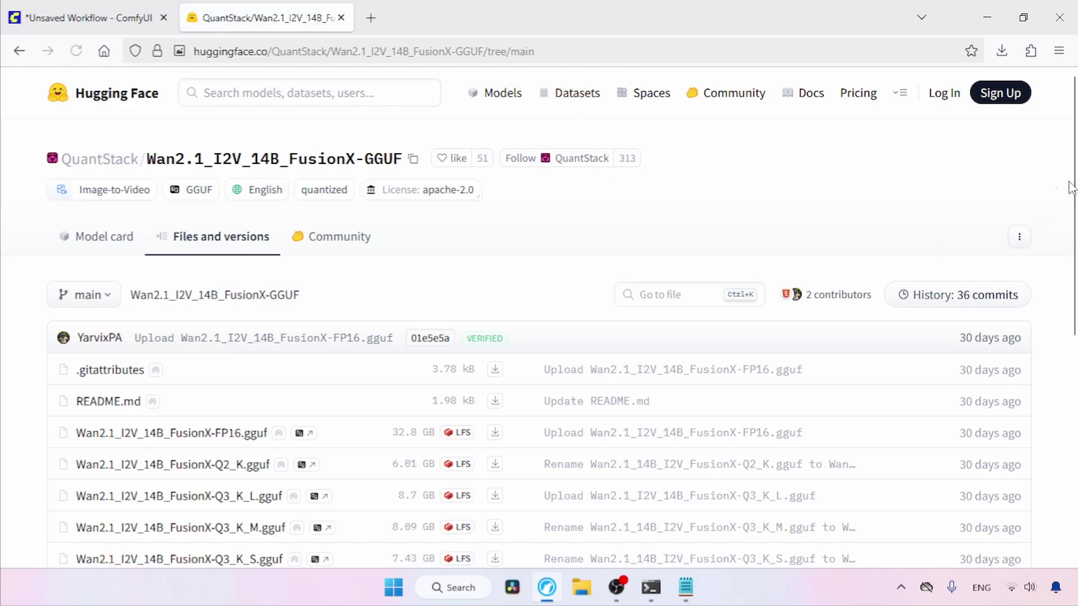
Review the Q2_K to Q6_K GGUF files, then select the text_encoders link in the notes
{"action": "scroll", "coordinate": [987, 293], "scroll_direction": "down", "scroll_amount": 5}
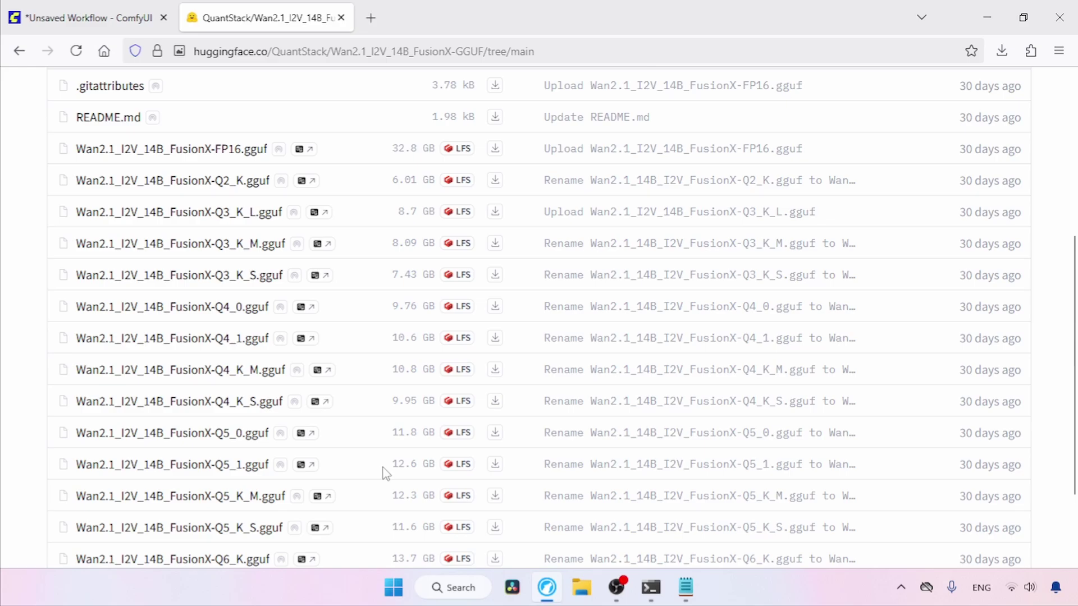
{"action": "left_click", "coordinate": [685, 587]}
{"action": "left_click_drag", "start_coordinate": [782, 290], "coordinate": [156, 290]}
{"action": "key", "text": "ctrl+c"}
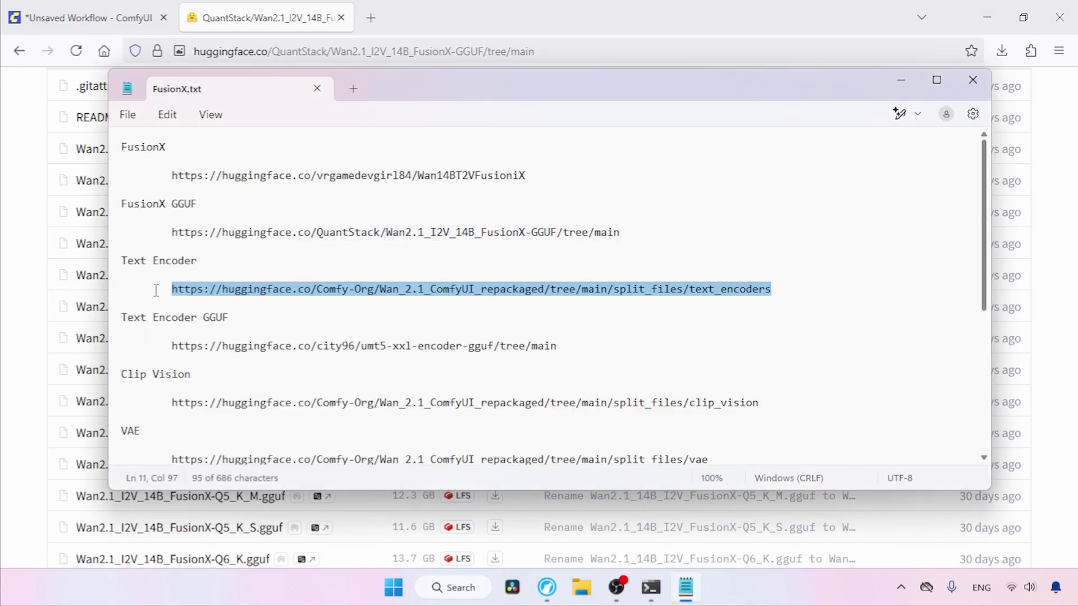
Open the Comfy-Org text_encoders page from the copied link
{"action": "left_click", "coordinate": [470, 52]}
{"action": "key", "text": "ctrl+v"}
{"action": "key", "text": "Return"}
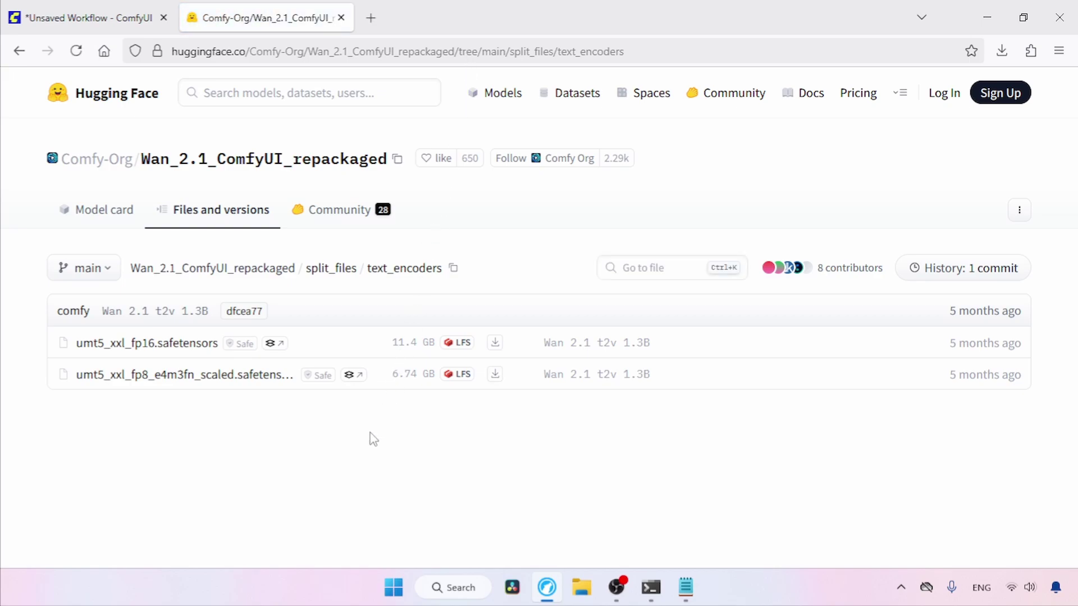
Pick out umt5_xxl_fp8_e4m3fn_scaled, then select the city96 GGUF encoder link in the notes
{"action": "left_click_drag", "start_coordinate": [219, 334], "coordinate": [76, 343]}
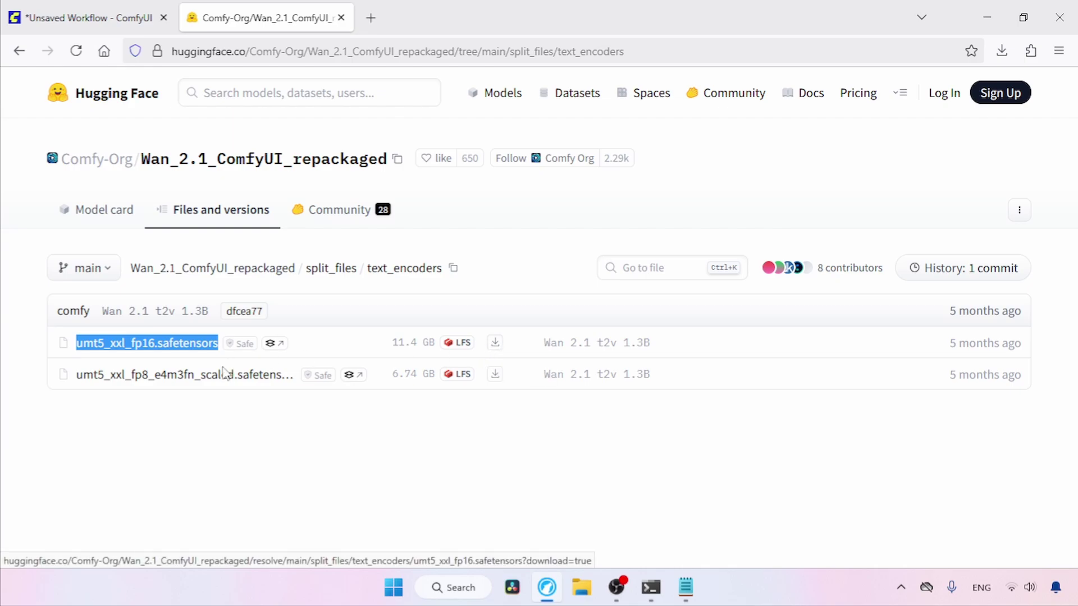
{"action": "left_click_drag", "start_coordinate": [63, 372], "coordinate": [382, 391]}
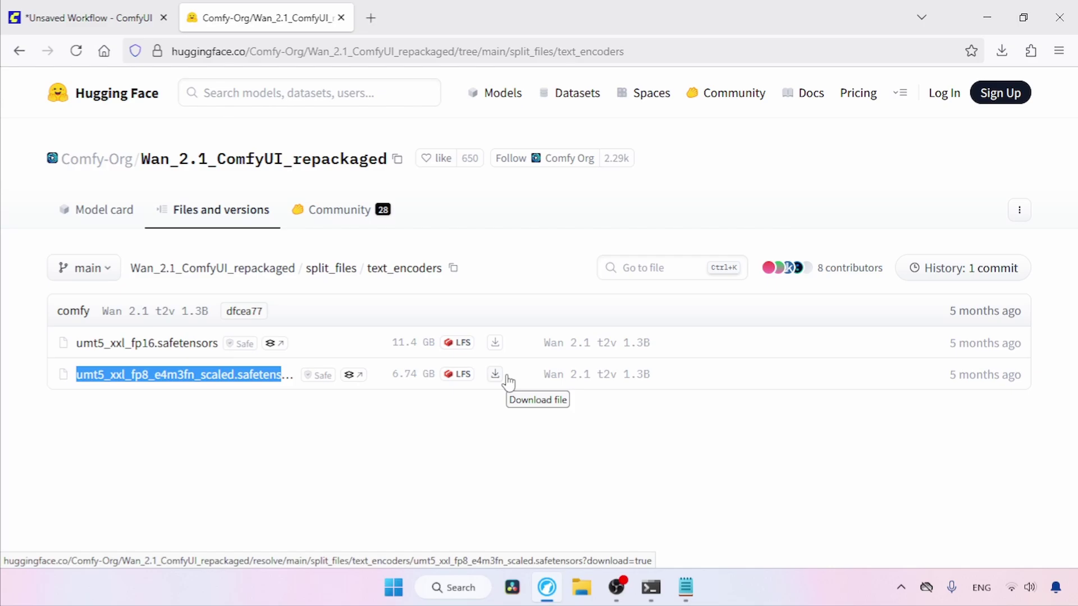
{"action": "left_click", "coordinate": [450, 412]}
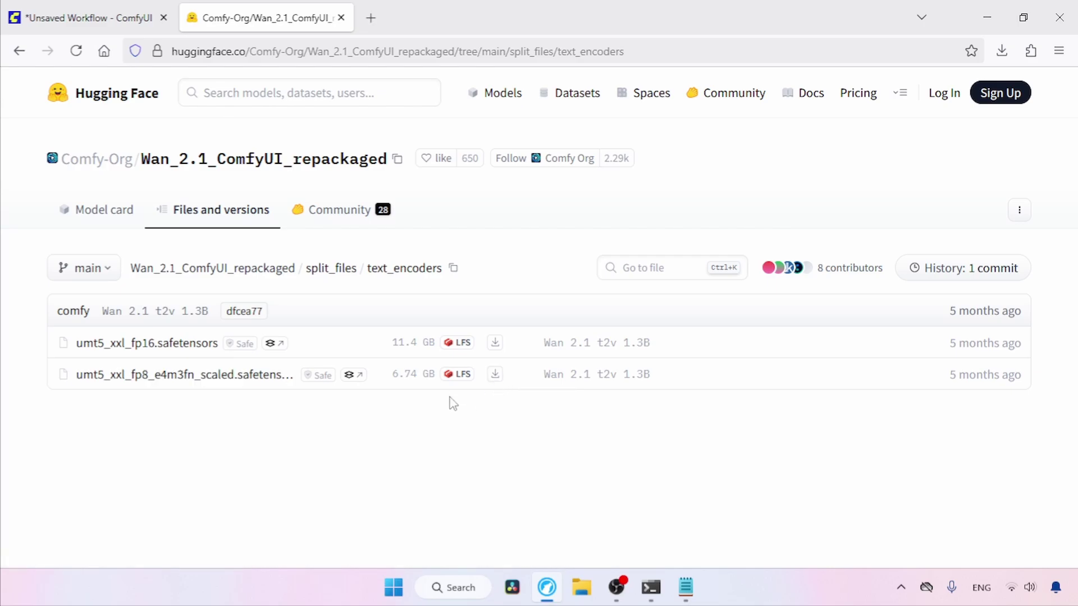
{"action": "left_click", "coordinate": [685, 587]}
{"action": "left_click_drag", "start_coordinate": [590, 346], "coordinate": [163, 346]}
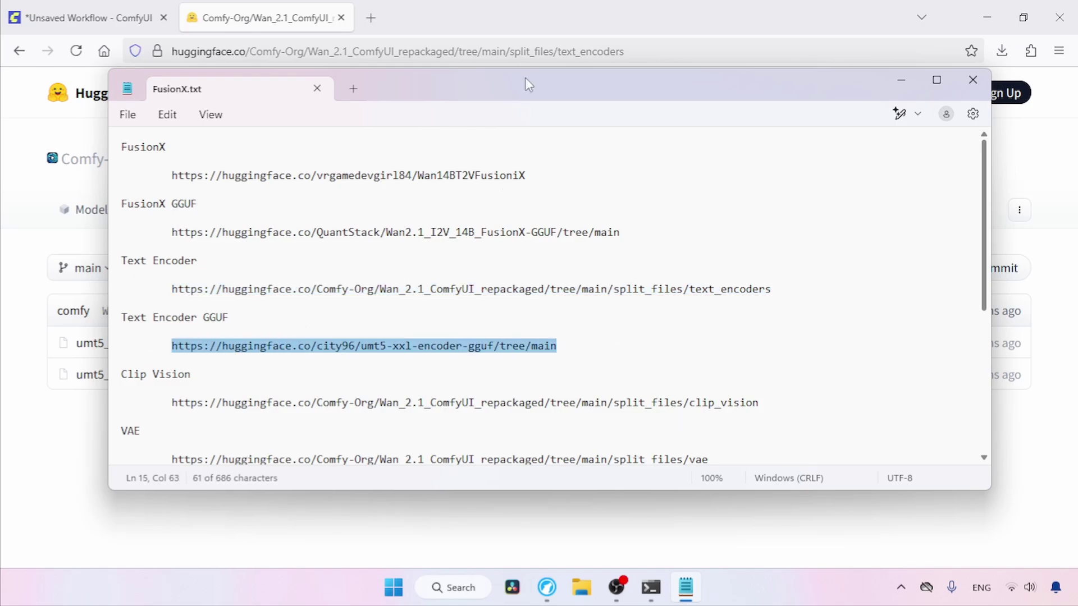
Open the city96 umt5-xxl-encoder-gguf repository and get umt5-xxl-encoder-Q3_K_S.gguf
{"action": "key", "text": "ctrl+c"}
{"action": "left_click", "coordinate": [510, 51]}
{"action": "key", "text": "ctrl+v"}
{"action": "key", "text": "Return"}
{"action": "scroll", "coordinate": [1069, 292], "scroll_direction": "down", "scroll_amount": 3}
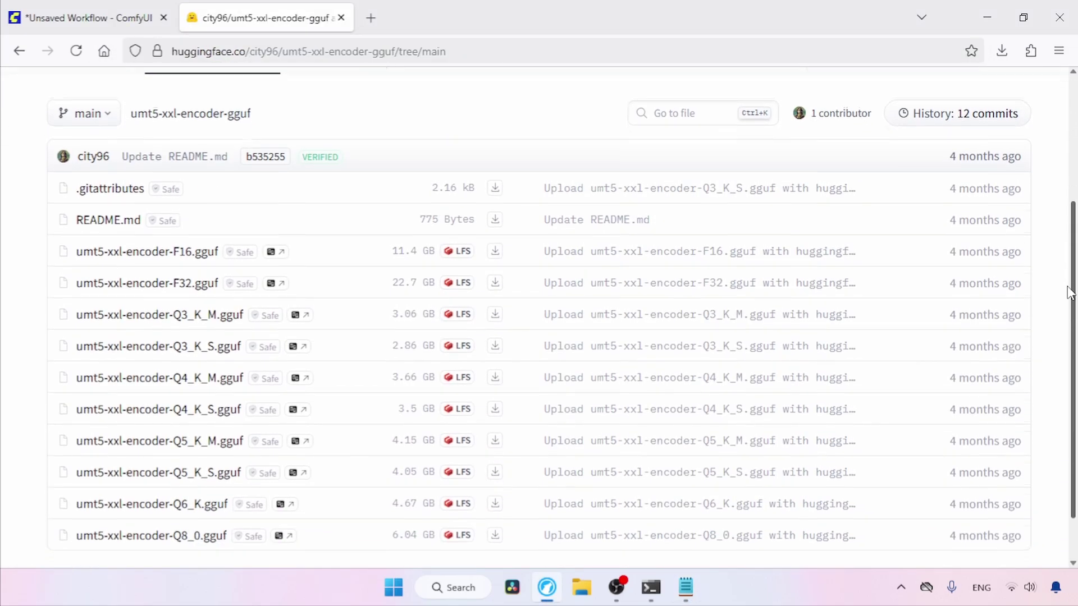
{"action": "scroll", "coordinate": [1069, 292], "scroll_direction": "down", "scroll_amount": 1}
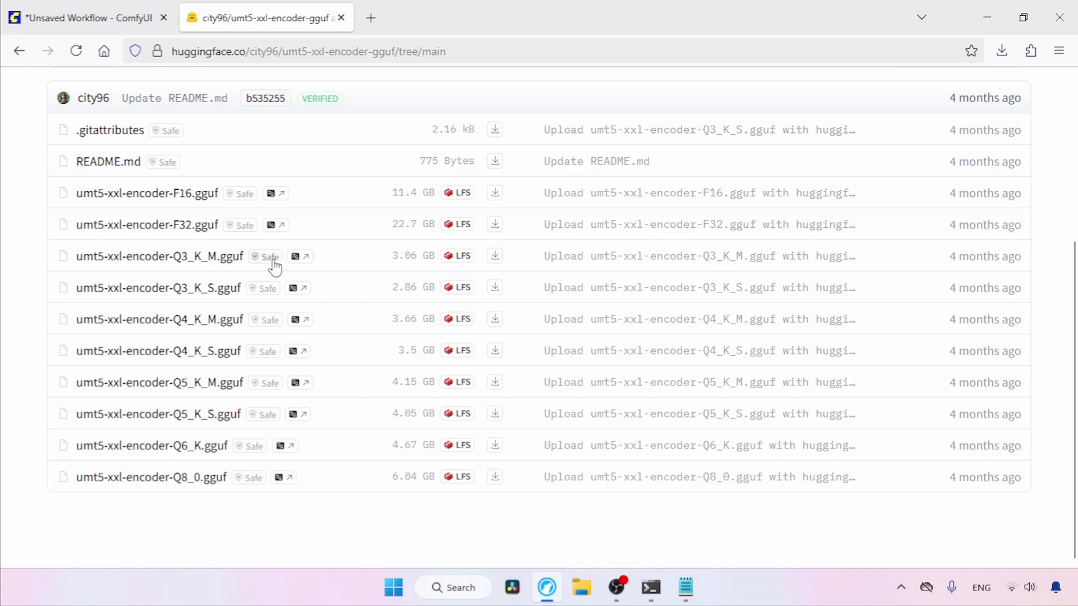
{"action": "left_click_drag", "start_coordinate": [245, 288], "coordinate": [68, 288]}
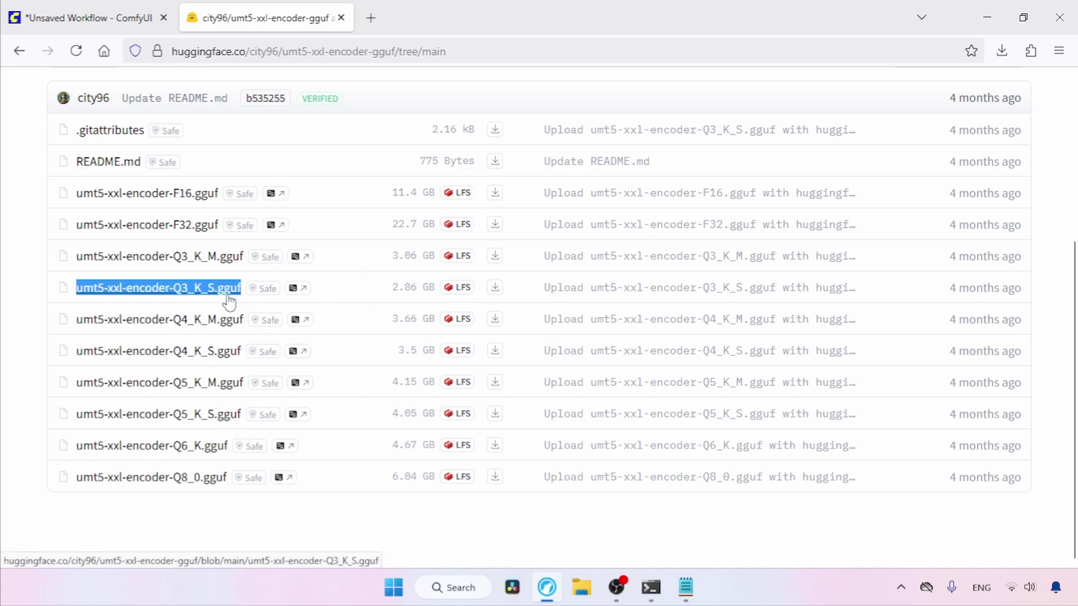
Open the Comfy-Org clip_vision page and get clip_vision_h.safetensors
{"action": "left_click", "coordinate": [686, 586]}
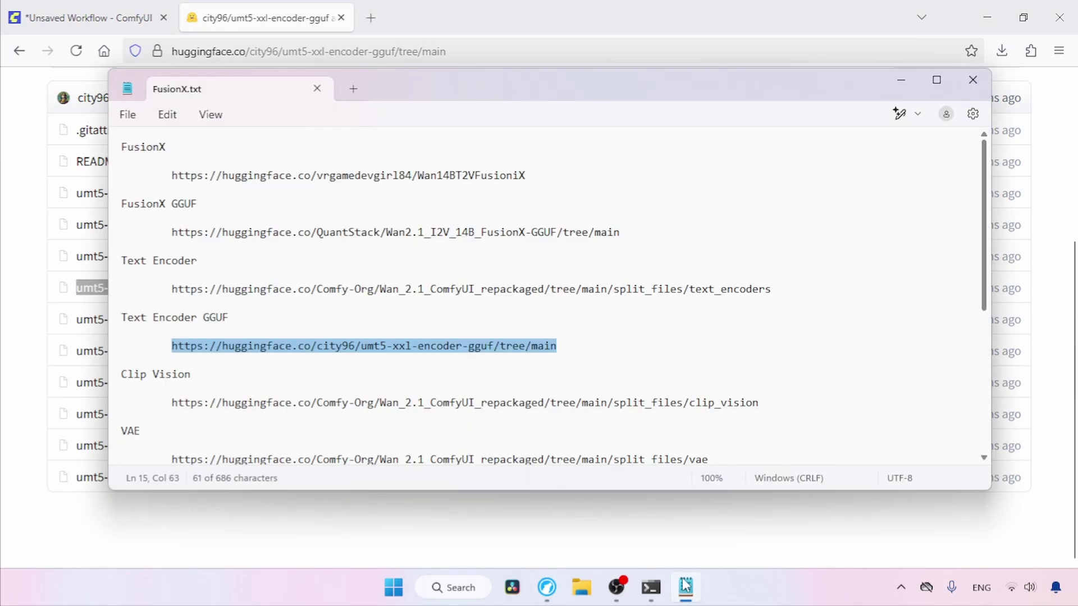
{"action": "left_click_drag", "start_coordinate": [780, 396], "coordinate": [168, 403]}
{"action": "key", "text": "ctrl+c"}
{"action": "left_click", "coordinate": [469, 51]}
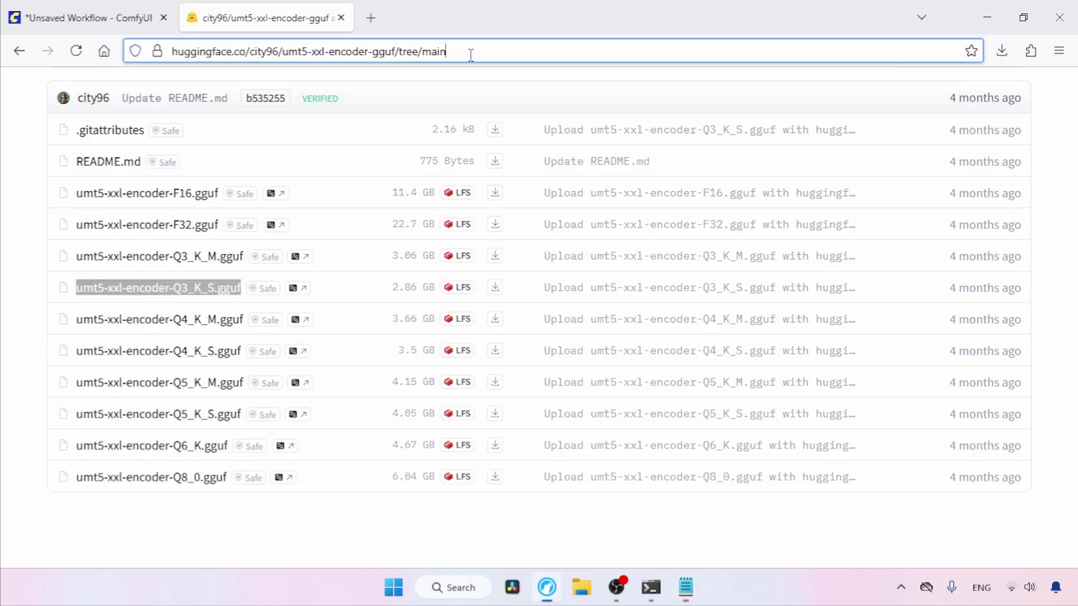
{"action": "key", "text": "ctrl+v"}
{"action": "key", "text": "Return"}
{"action": "left_click_drag", "start_coordinate": [259, 333], "coordinate": [77, 338]}
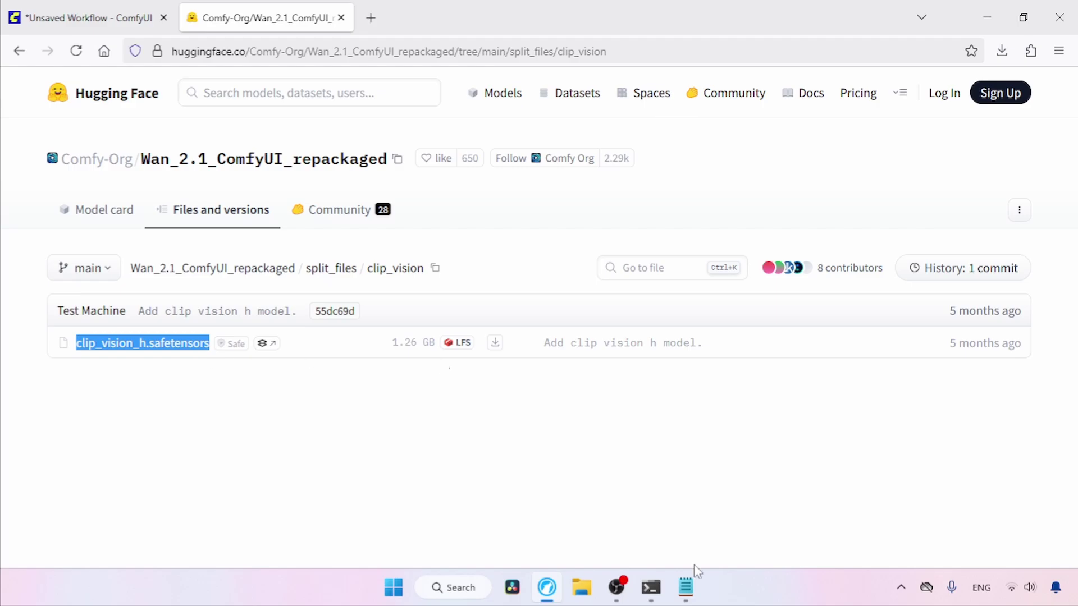
Get wan_2.1_vae.safetensors from the Comfy-Org vae folder, then close the Hugging Face tab
{"action": "left_click", "coordinate": [685, 586]}
{"action": "scroll", "coordinate": [984, 230], "scroll_direction": "down", "scroll_amount": 2}
{"action": "left_click_drag", "start_coordinate": [726, 284], "coordinate": [208, 273]}
{"action": "left_click", "coordinate": [171, 284], "text": "shift"}
{"action": "key", "text": "ctrl+c"}
{"action": "left_click", "coordinate": [418, 51]}
{"action": "key", "text": "ctrl+v"}
{"action": "key", "text": "Return"}
{"action": "left_click_drag", "start_coordinate": [62, 335], "coordinate": [221, 338]}
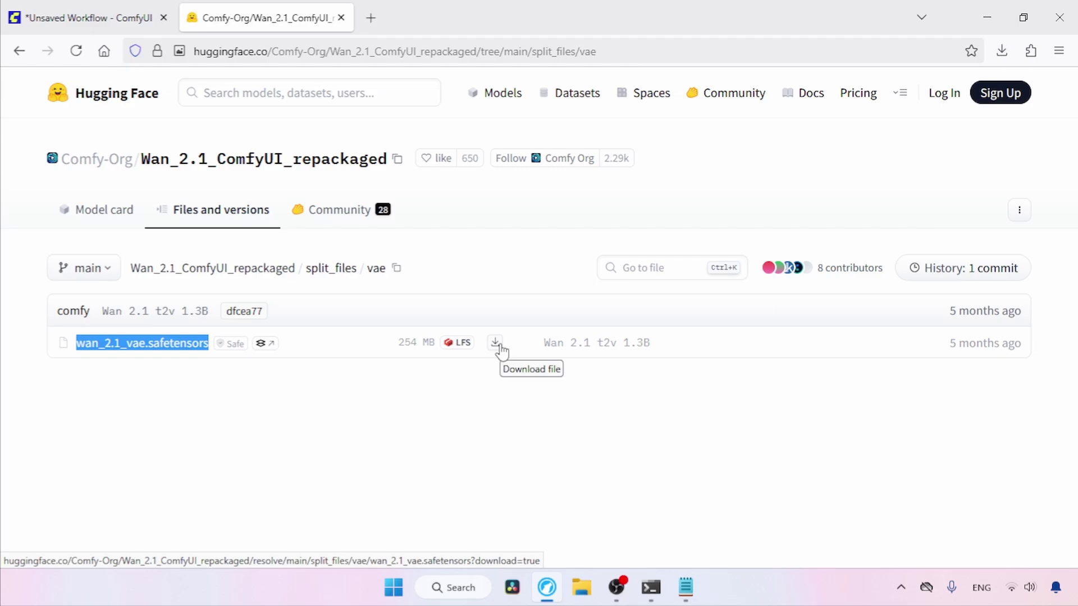
{"action": "left_click", "coordinate": [341, 18]}
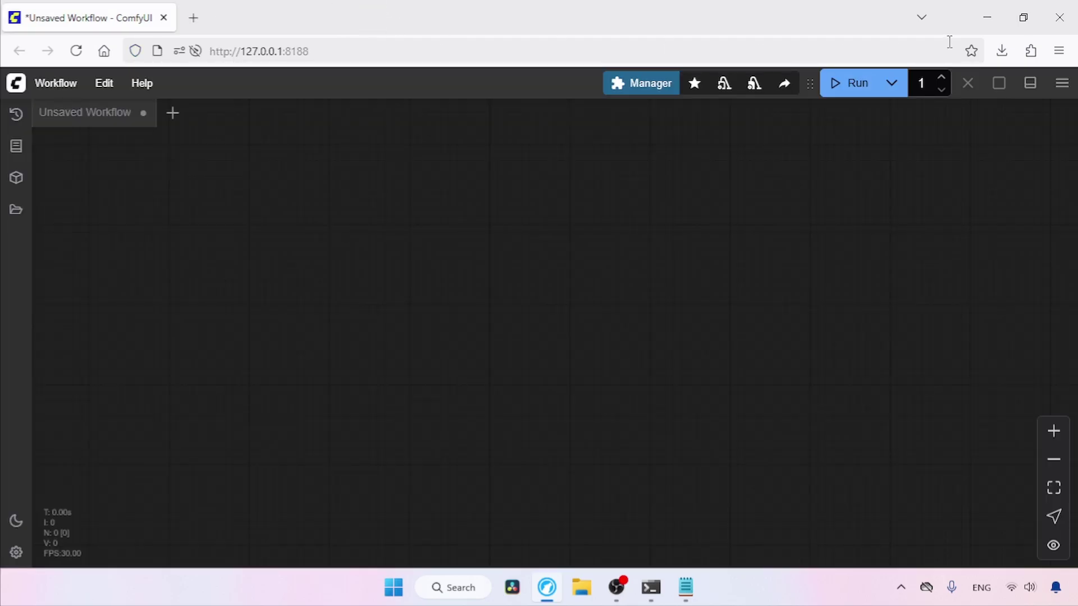
{"action": "left_click", "coordinate": [976, 9]}
Move both Wan14Bi2vFusioniX model files from Downloads into ComfyUI\models\diffusion_models
{"action": "left_click", "coordinate": [589, 586]}
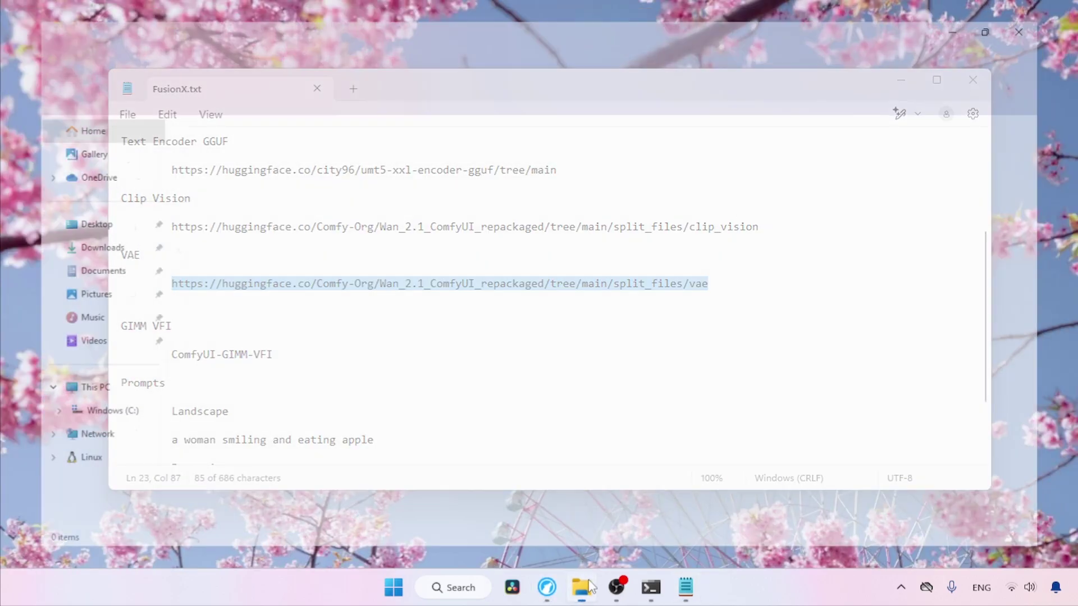
{"action": "left_click", "coordinate": [56, 246]}
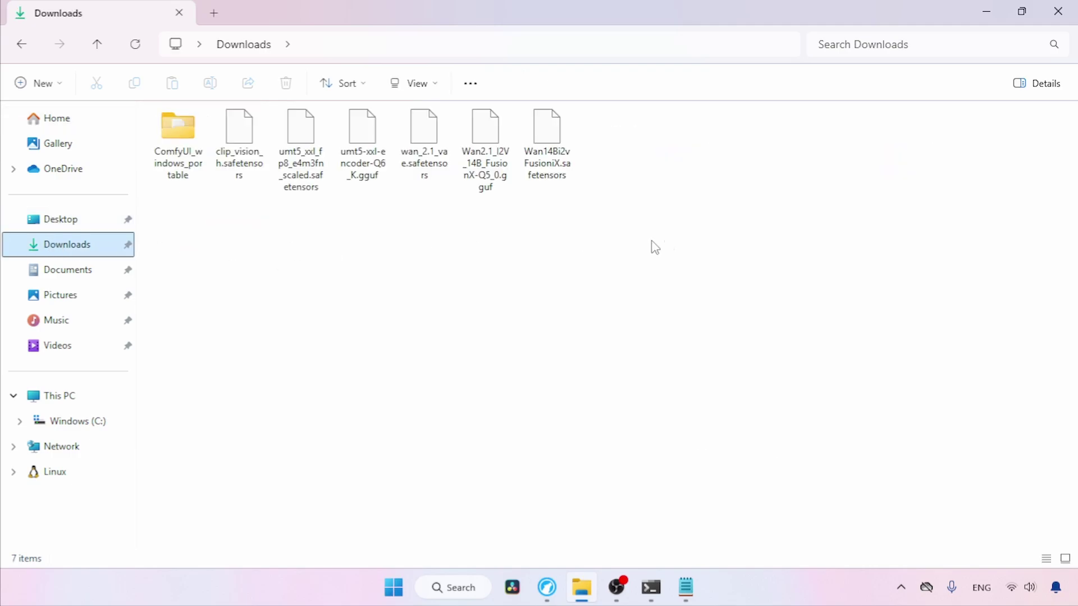
{"action": "left_click", "coordinate": [560, 178]}
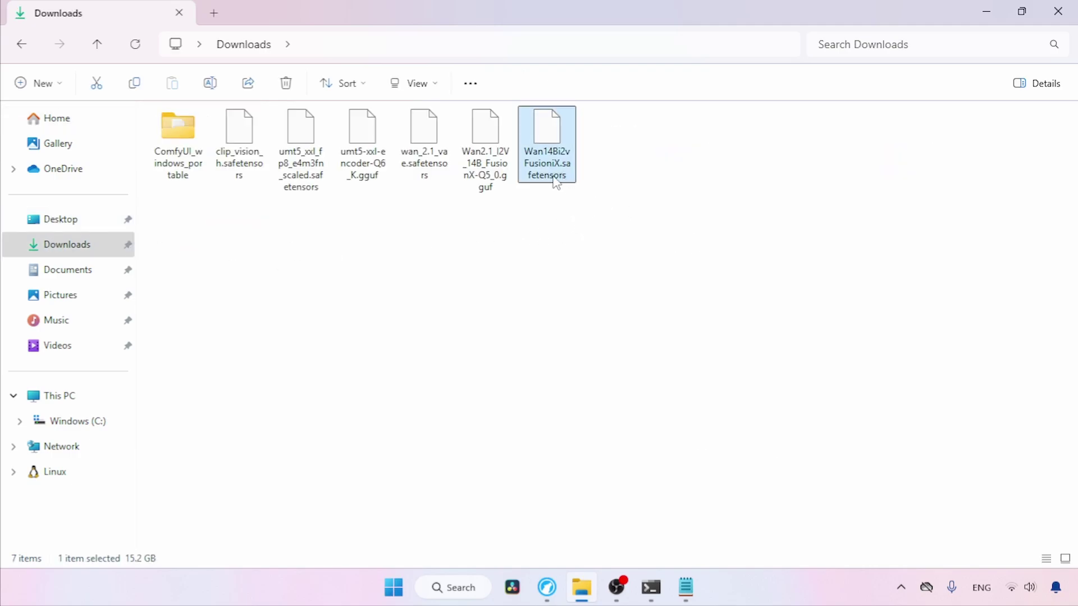
{"action": "key", "text": "shift+Left"}
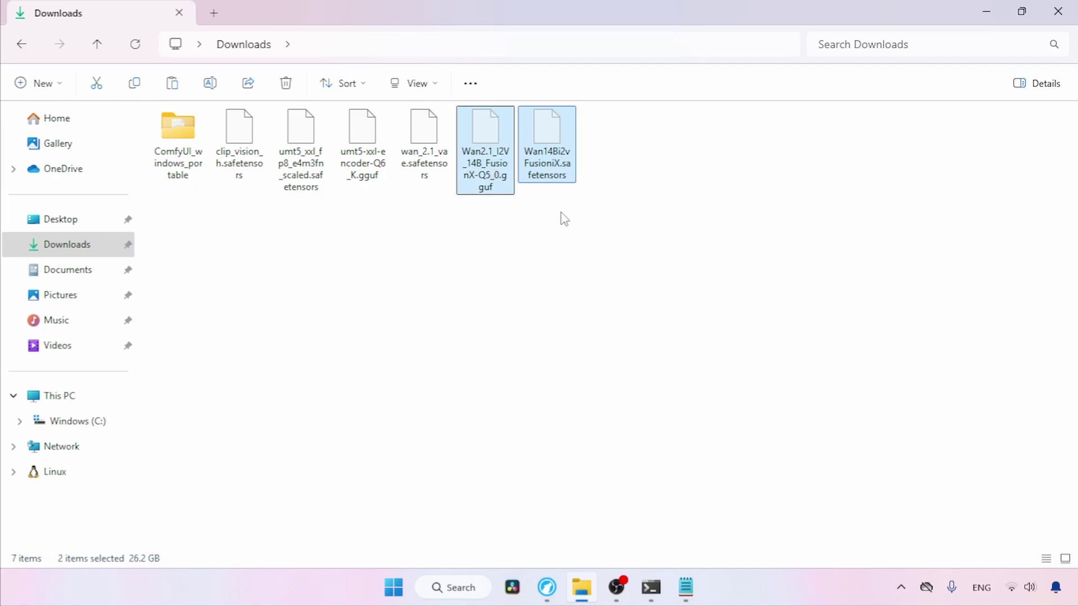
{"action": "double_click", "coordinate": [178, 143]}
{"action": "double_click", "coordinate": [231, 135]}
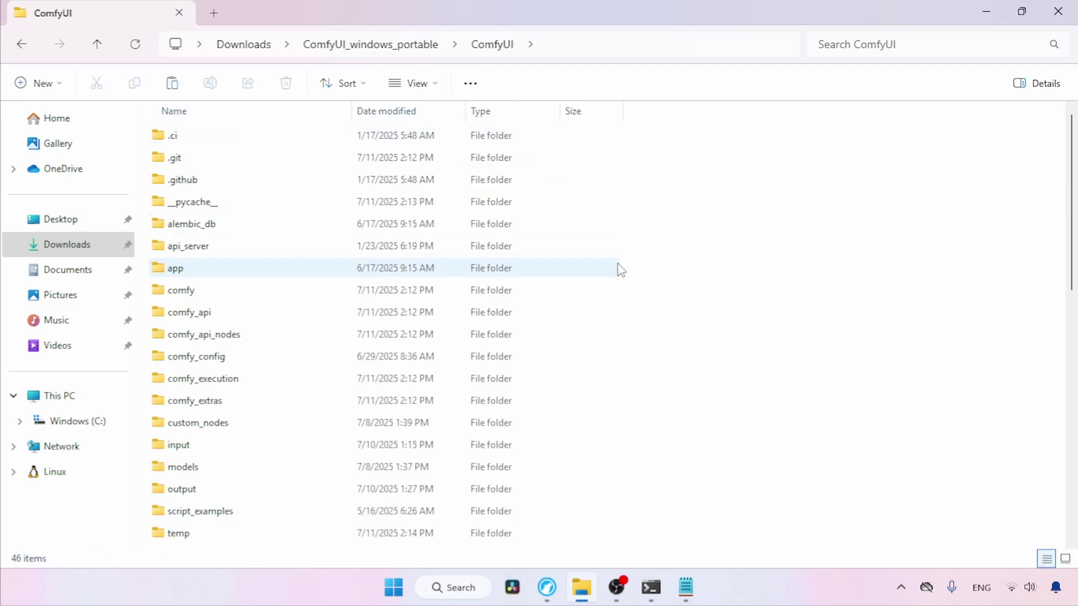
{"action": "double_click", "coordinate": [301, 470]}
{"action": "left_click", "coordinate": [498, 162]}
{"action": "double_click", "coordinate": [498, 162]}
{"action": "key", "text": "ctrl+v"}
{"action": "left_click", "coordinate": [544, 291]}
Move both umt5 text encoder files into ComfyUI\models\text_encoders
{"action": "left_click", "coordinate": [105, 245]}
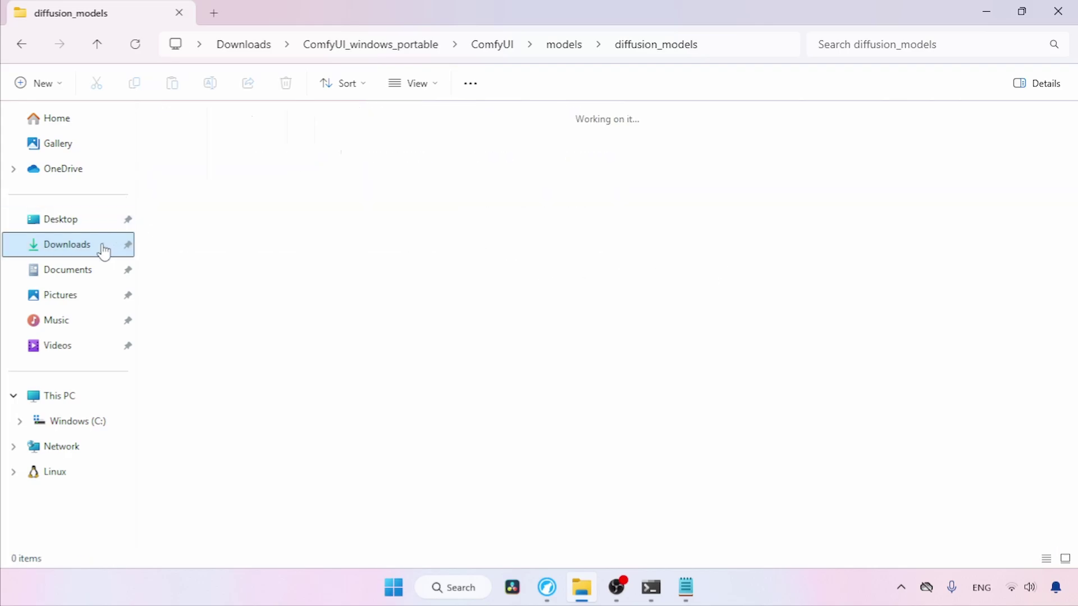
{"action": "left_click_drag", "start_coordinate": [310, 221], "coordinate": [380, 151]}
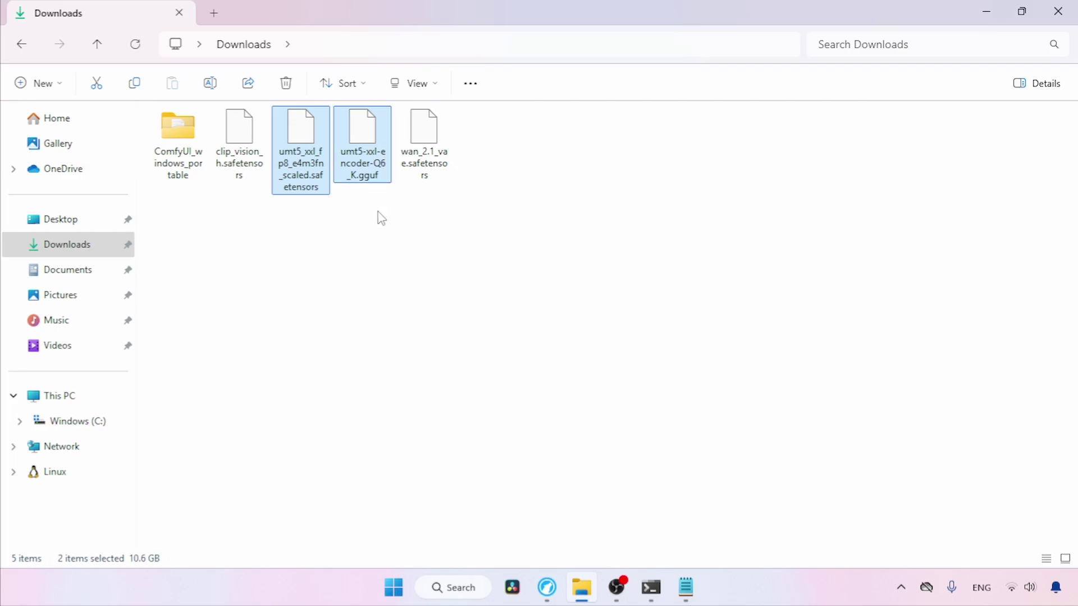
{"action": "double_click", "coordinate": [188, 157]}
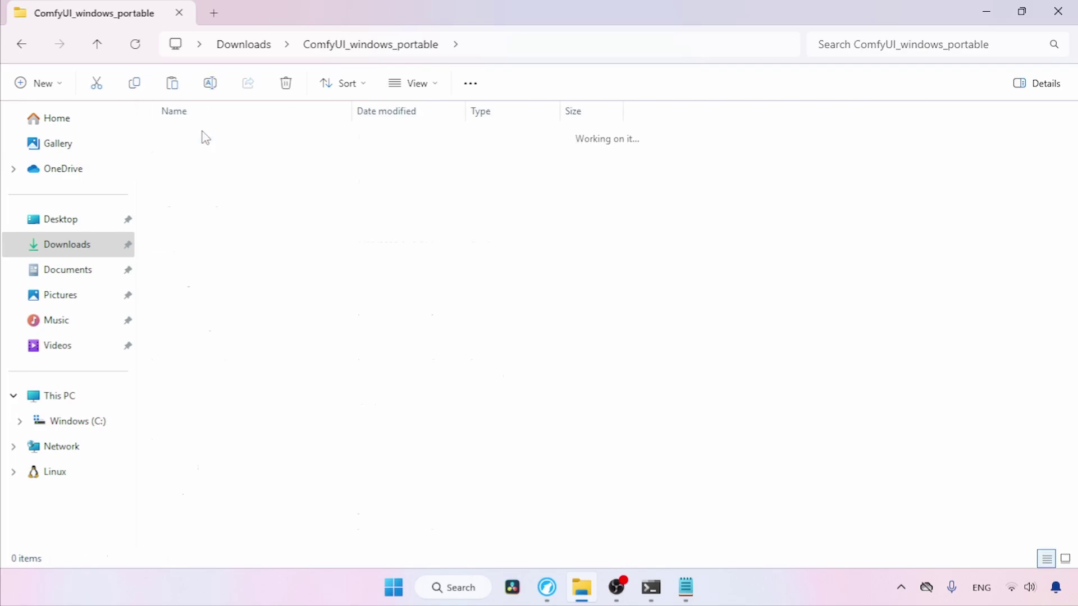
{"action": "double_click", "coordinate": [191, 157]}
{"action": "double_click", "coordinate": [247, 465]}
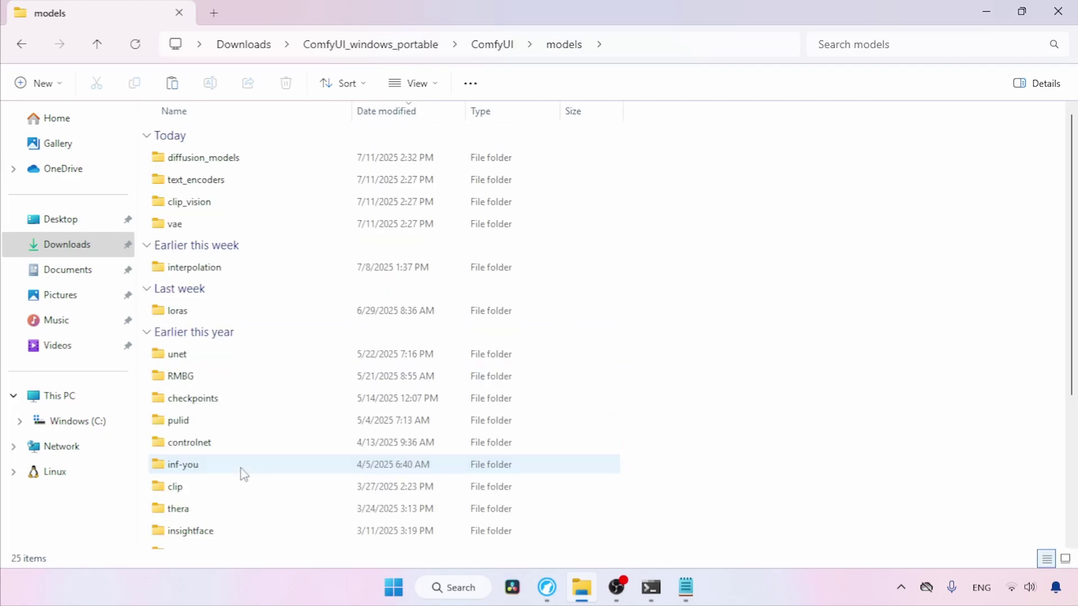
{"action": "double_click", "coordinate": [505, 180]}
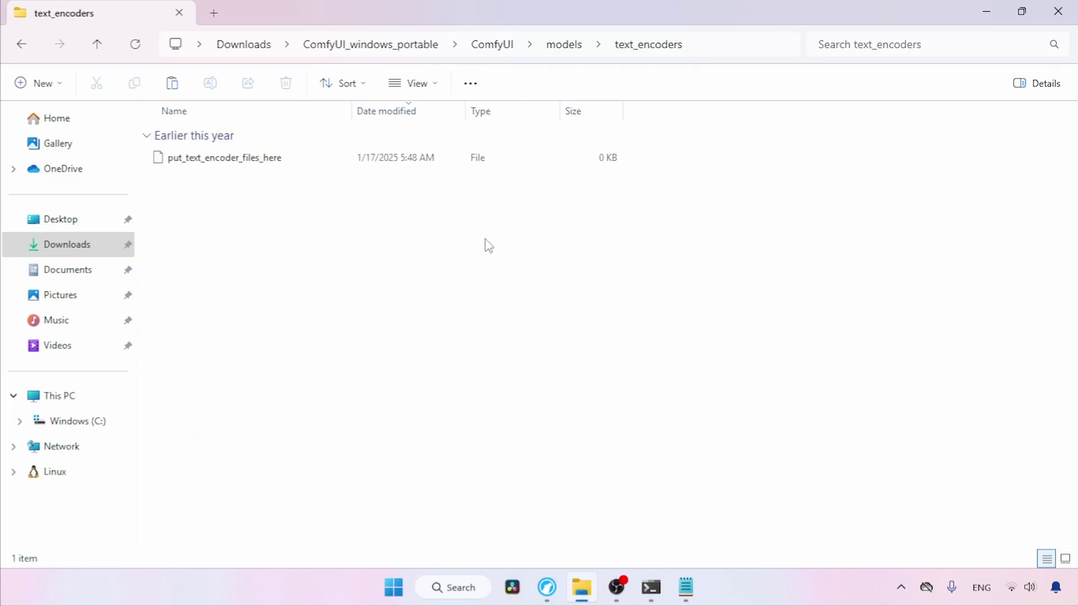
{"action": "key", "text": "ctrl+v"}
Move clip_vision_h.safetensors into ComfyUI\models\clip_vision
{"action": "left_click", "coordinate": [88, 244]}
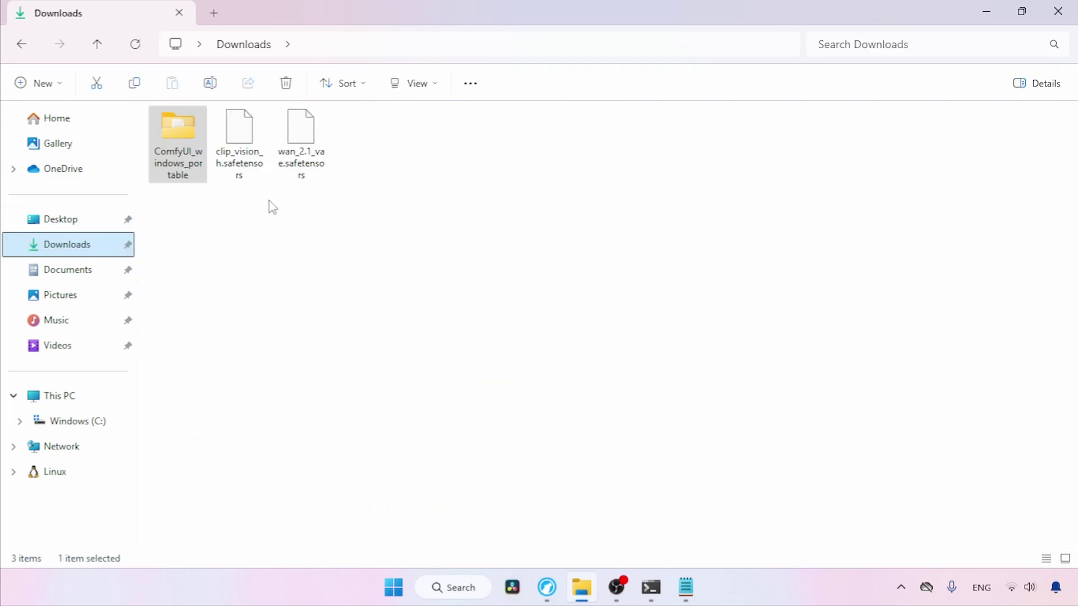
{"action": "left_click", "coordinate": [256, 212]}
{"action": "left_click", "coordinate": [249, 163]}
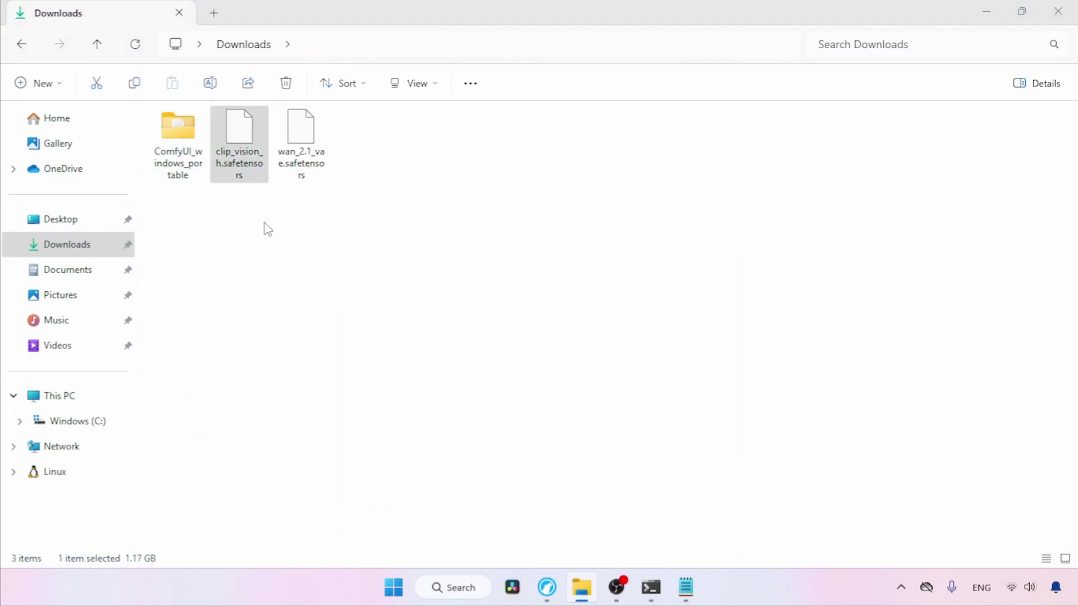
{"action": "double_click", "coordinate": [178, 141]}
{"action": "double_click", "coordinate": [224, 135]}
{"action": "double_click", "coordinate": [224, 466]}
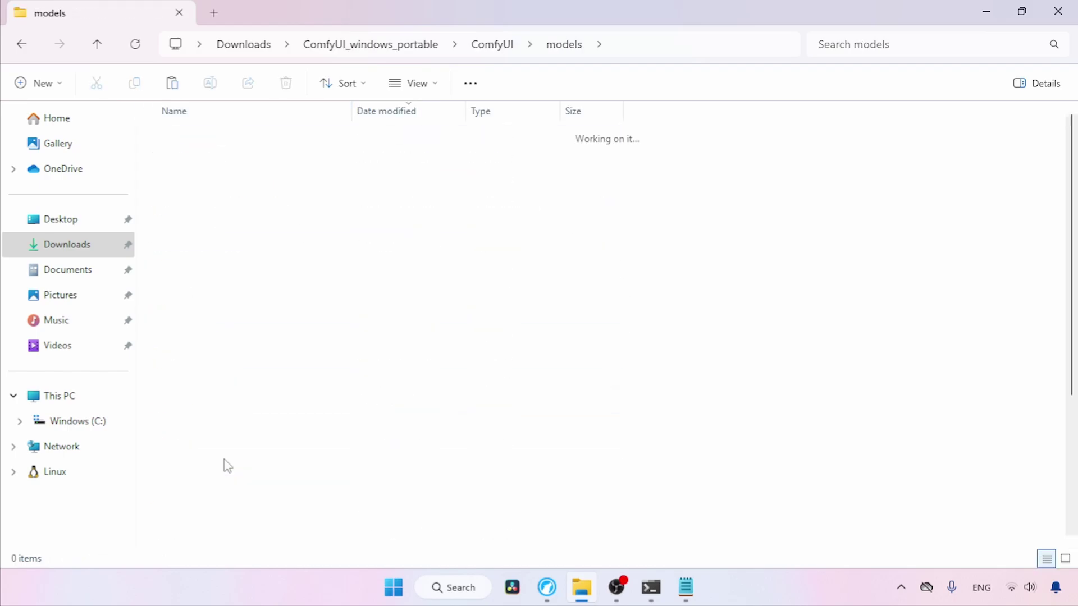
{"action": "double_click", "coordinate": [416, 204]}
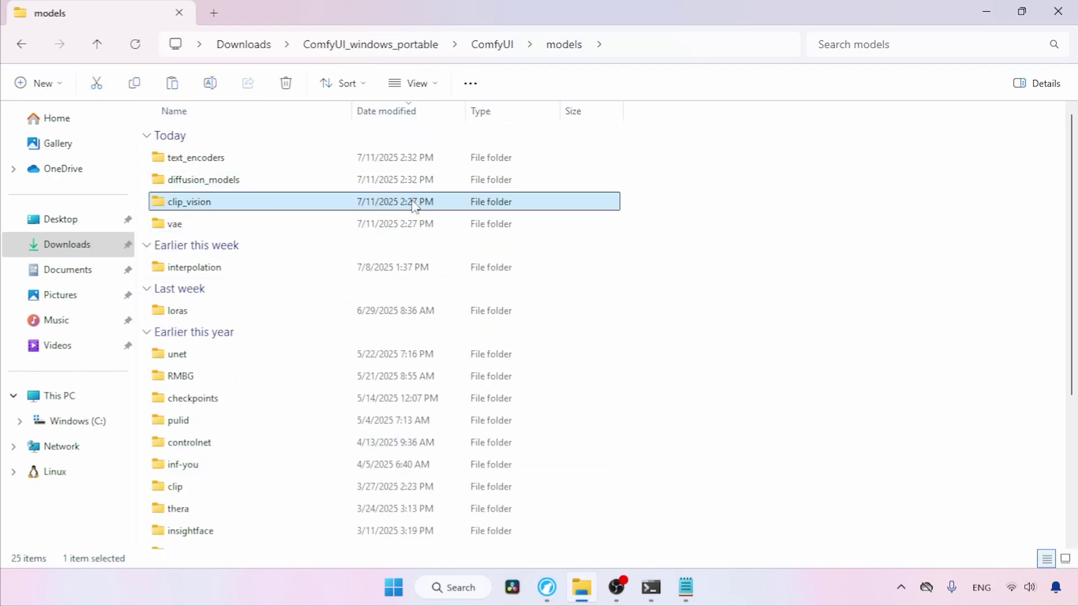
{"action": "key", "text": "ctrl+v"}
{"action": "left_click", "coordinate": [485, 281]}
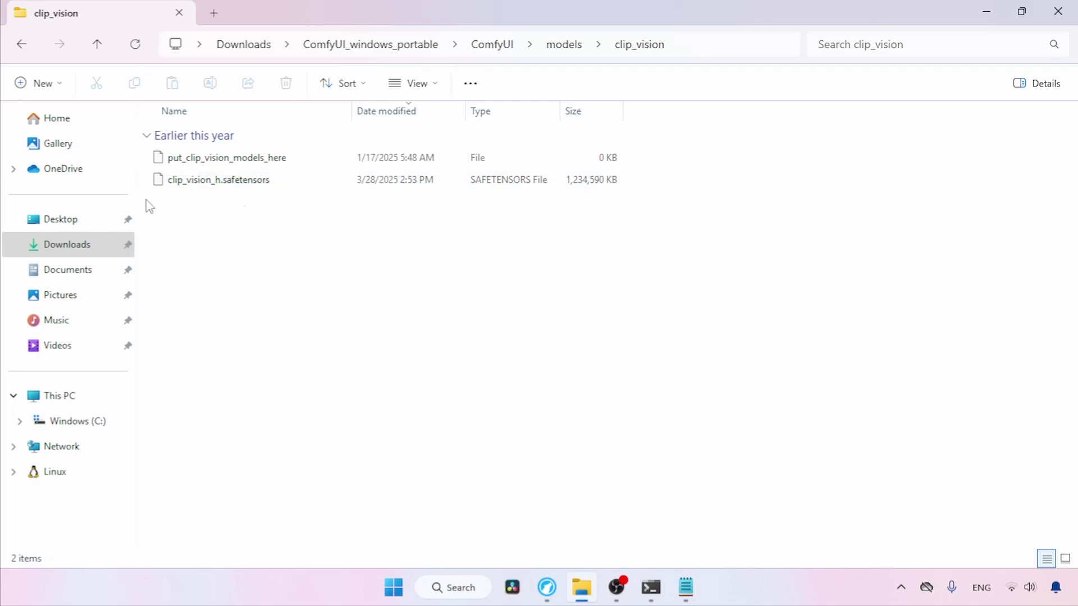
Move wan_2.1_vae.safetensors into ComfyUI\models\vae
{"action": "left_click", "coordinate": [75, 246]}
{"action": "left_click_drag", "start_coordinate": [331, 236], "coordinate": [236, 140]}
{"action": "double_click", "coordinate": [183, 165]}
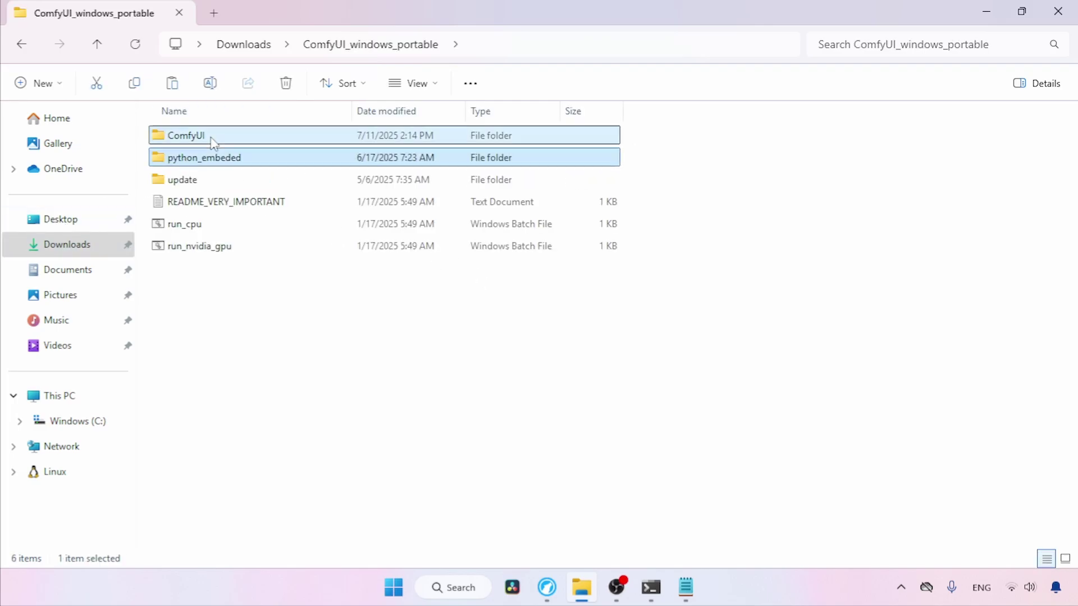
{"action": "double_click", "coordinate": [212, 143]}
{"action": "double_click", "coordinate": [235, 471]}
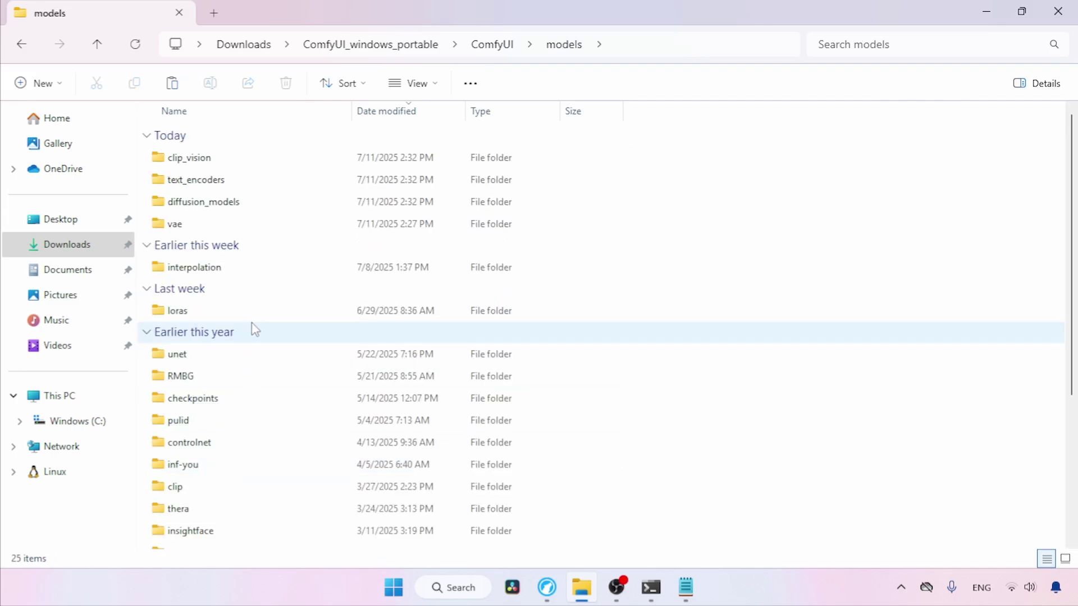
{"action": "double_click", "coordinate": [283, 231]}
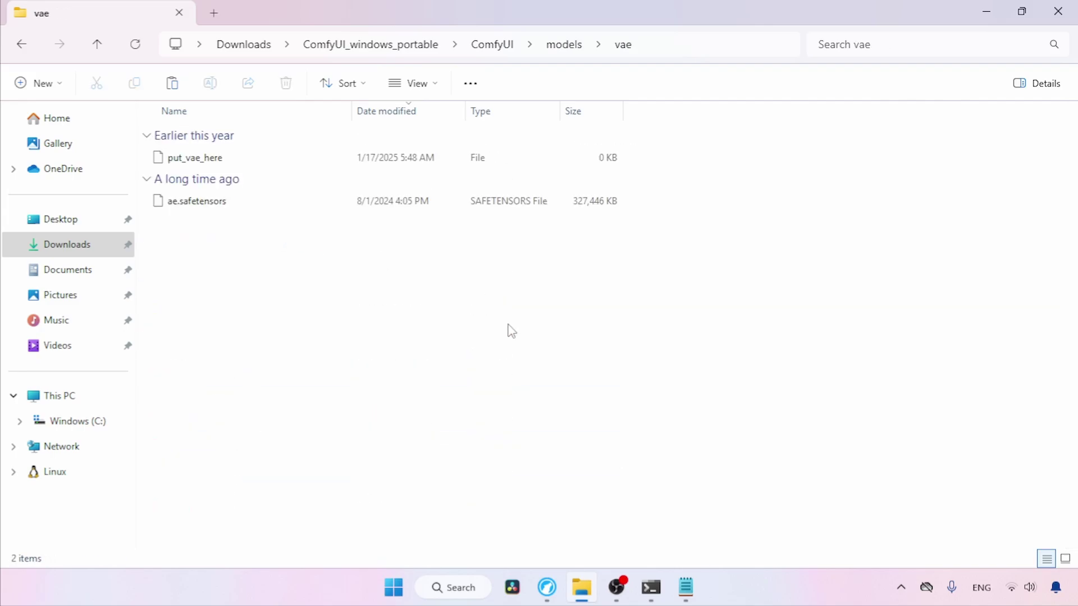
{"action": "key", "text": "ctrl+v"}
{"action": "left_click", "coordinate": [385, 50]}
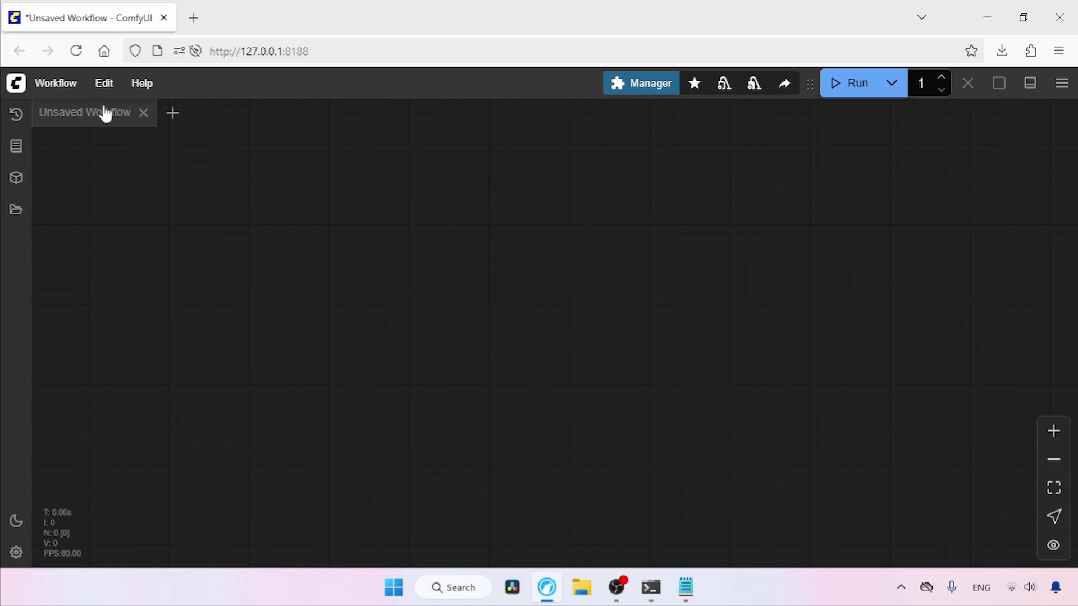
Load the Wan 2.1 Image to Video template from the Video category and close the Missing Models notice
{"action": "left_click", "coordinate": [67, 88]}
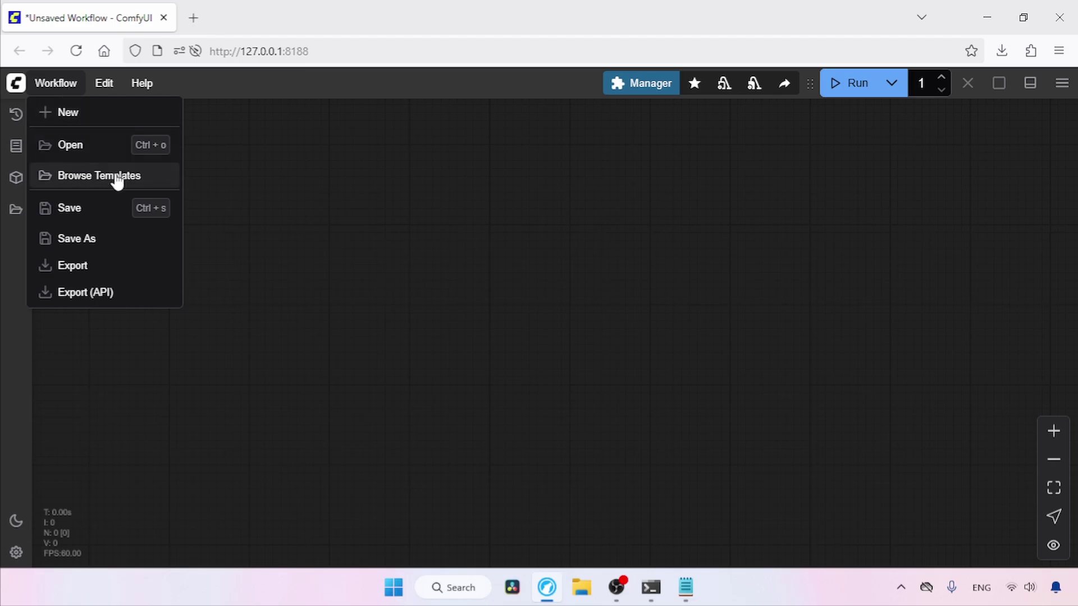
{"action": "left_click", "coordinate": [118, 183]}
{"action": "left_click", "coordinate": [69, 88]}
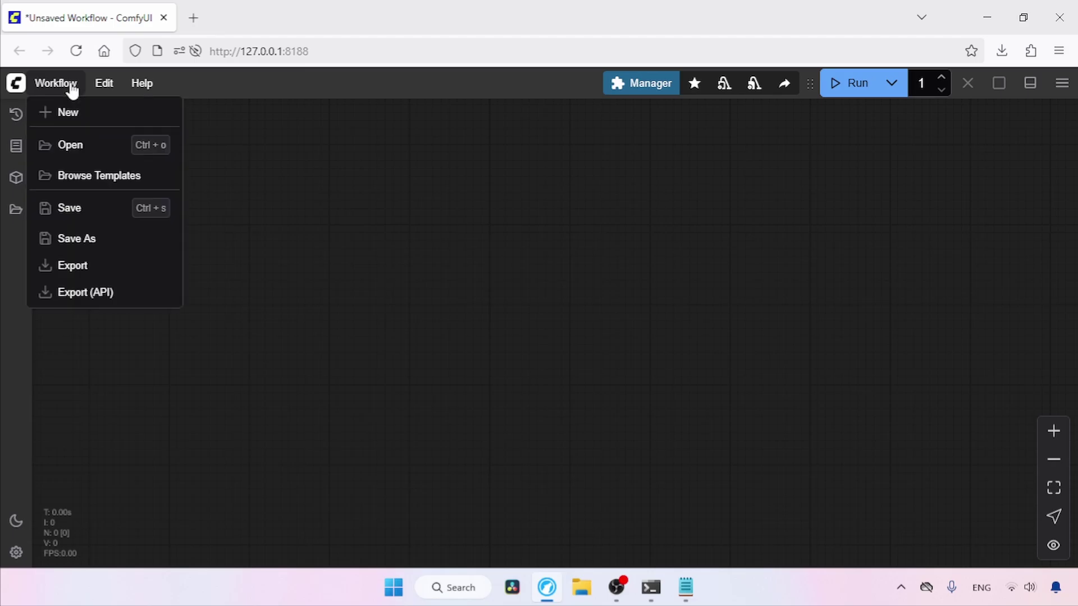
{"action": "left_click", "coordinate": [129, 177]}
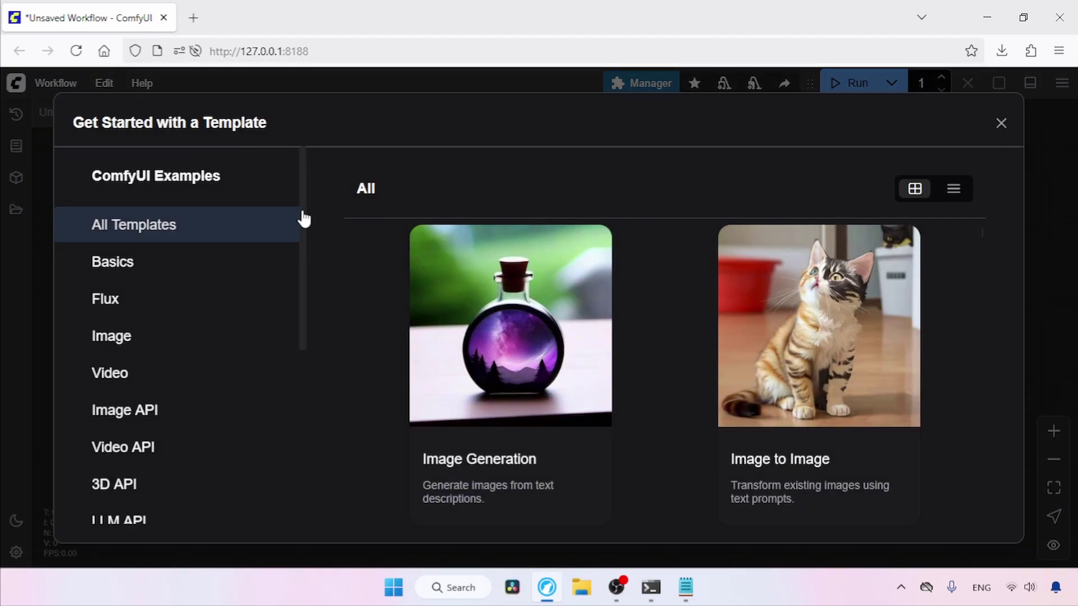
{"action": "scroll", "coordinate": [303, 225], "scroll_direction": "down", "scroll_amount": 1}
{"action": "left_click", "coordinate": [242, 323]}
{"action": "left_click_drag", "start_coordinate": [981, 235], "coordinate": [977, 389]}
{"action": "left_click", "coordinate": [541, 420]}
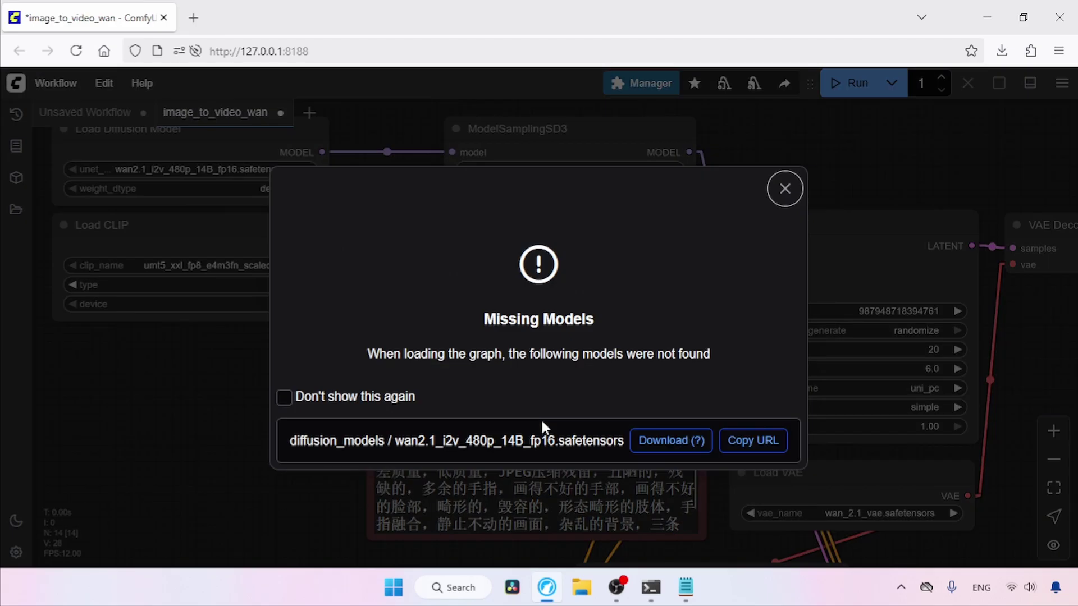
{"action": "left_click", "coordinate": [805, 189]}
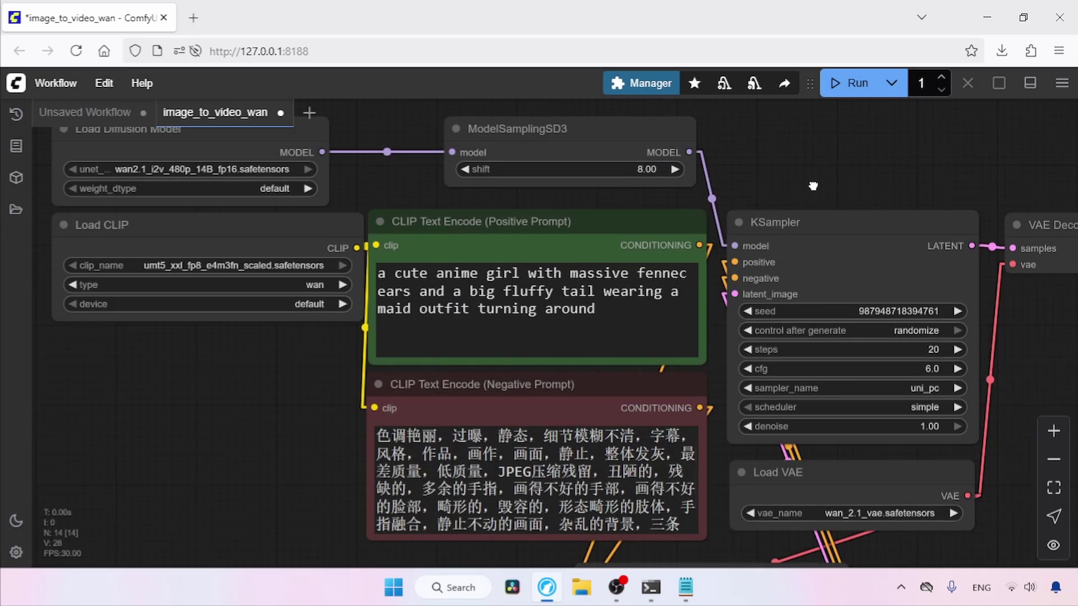
{"action": "scroll", "coordinate": [563, 203], "scroll_direction": "up", "scroll_amount": 5}
{"action": "left_click_drag", "start_coordinate": [563, 203], "coordinate": [932, 234]}
Set Load Diffusion Model's unet_name to Wan14Bi2vFusioniX.safetensors
{"action": "scroll", "coordinate": [351, 243], "scroll_direction": "up", "scroll_amount": 1}
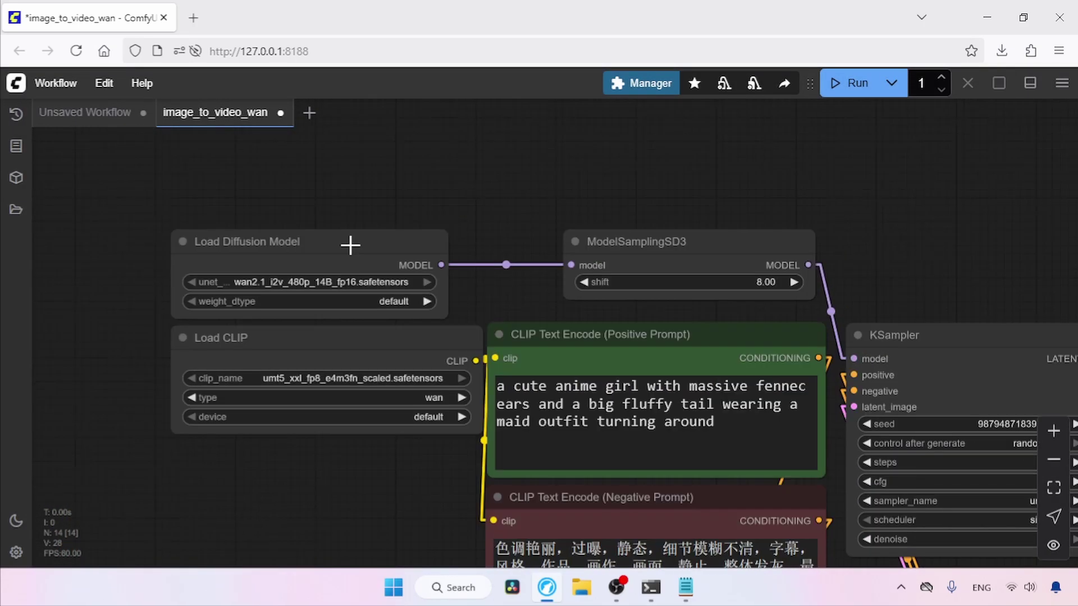
{"action": "left_click", "coordinate": [289, 279]}
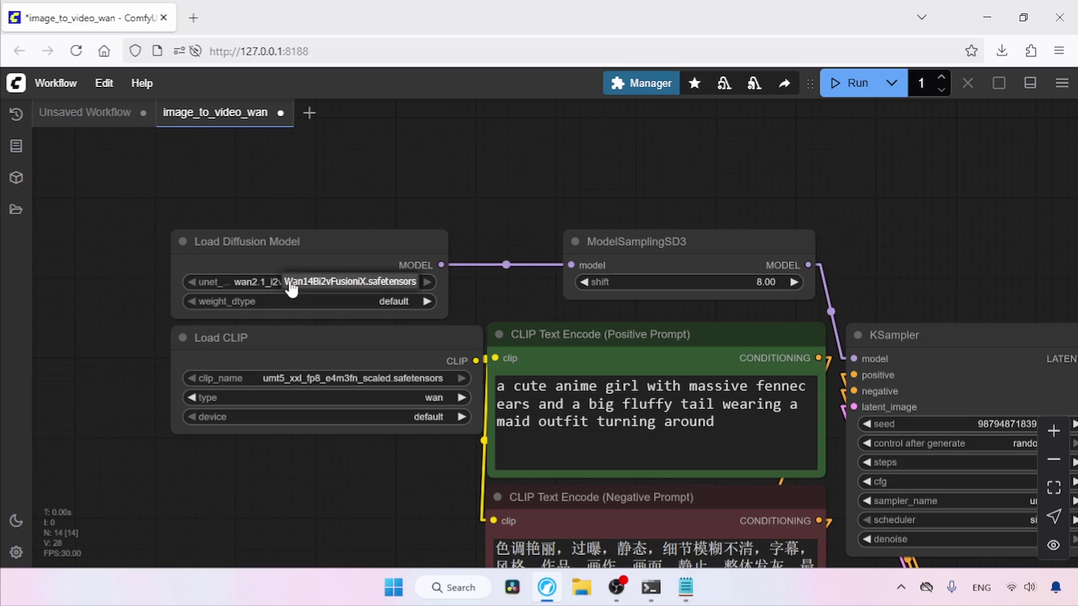
{"action": "left_click", "coordinate": [371, 278]}
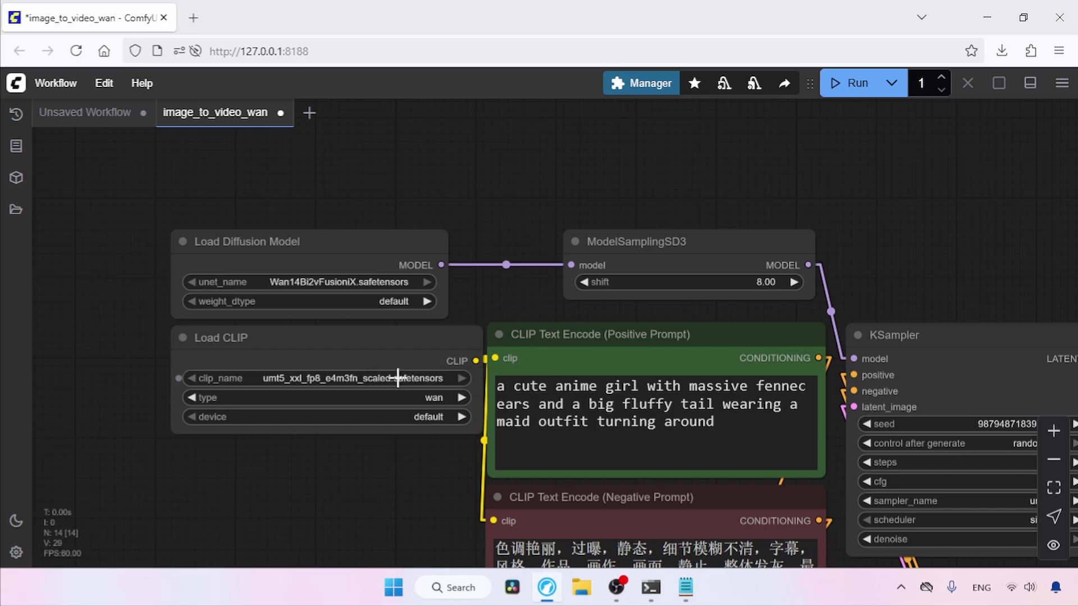
Switch the Load CLIP node's device to cpu
{"action": "left_click", "coordinate": [428, 417]}
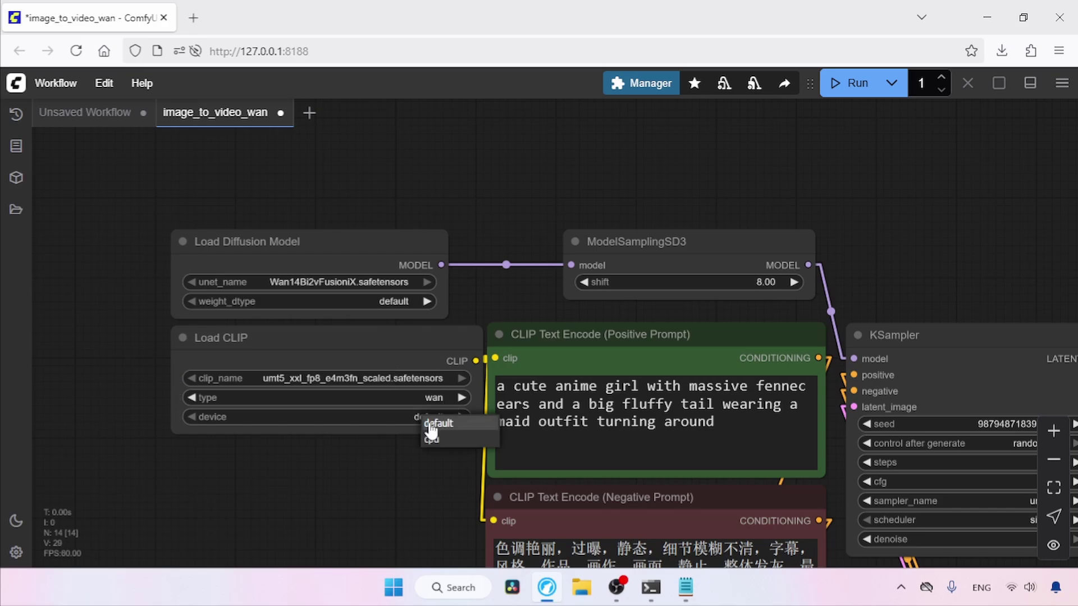
{"action": "left_click", "coordinate": [444, 443]}
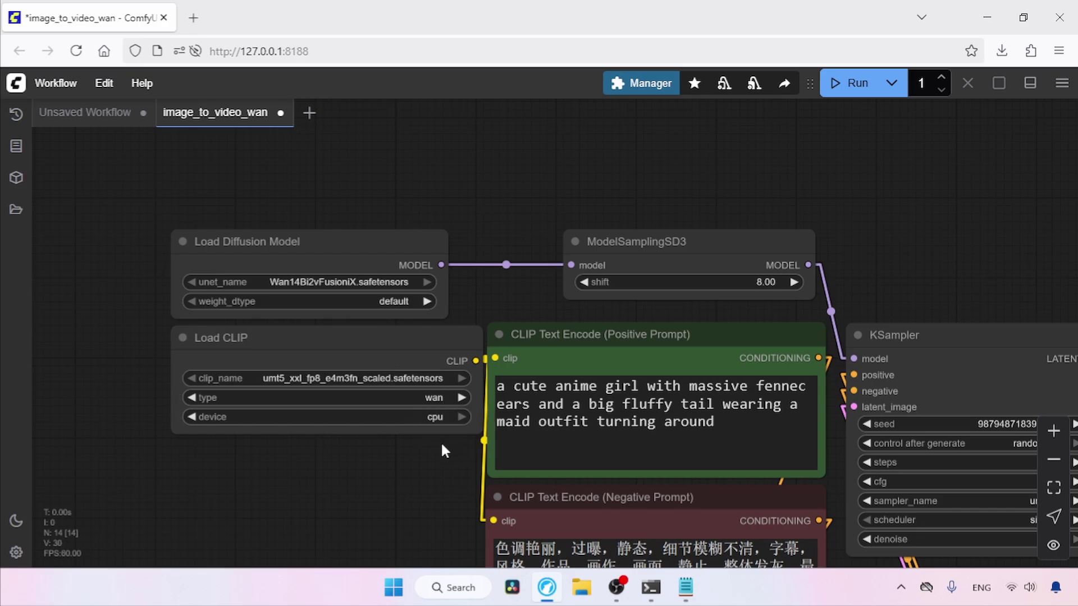
{"action": "left_click_drag", "start_coordinate": [442, 446], "coordinate": [201, 406]}
Set the model shift value to 2
{"action": "left_click", "coordinate": [492, 240]}
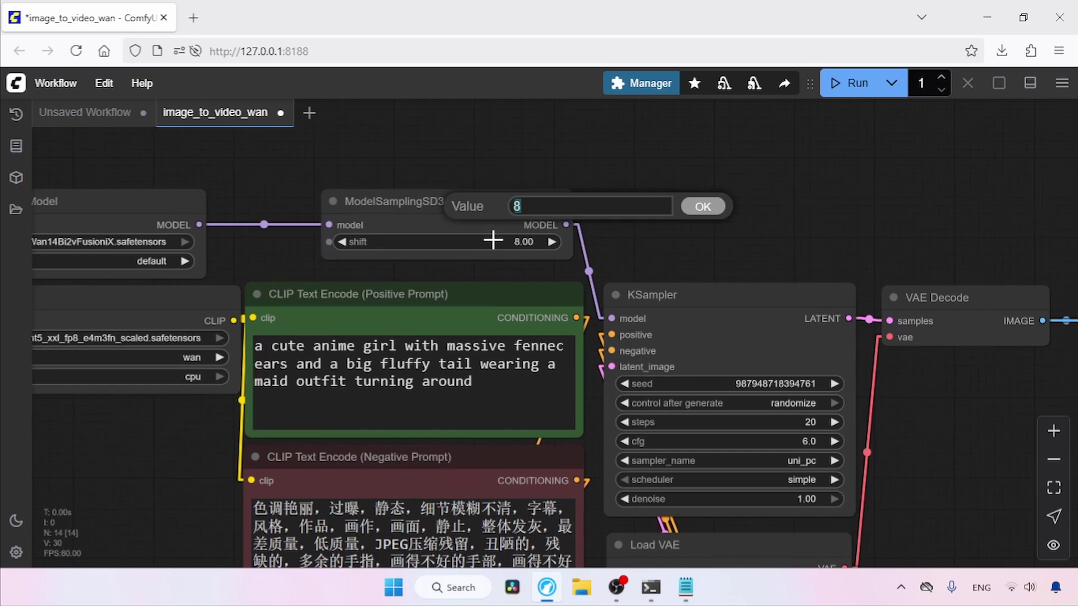
{"action": "type", "text": "2"}
{"action": "key", "text": "Escape"}
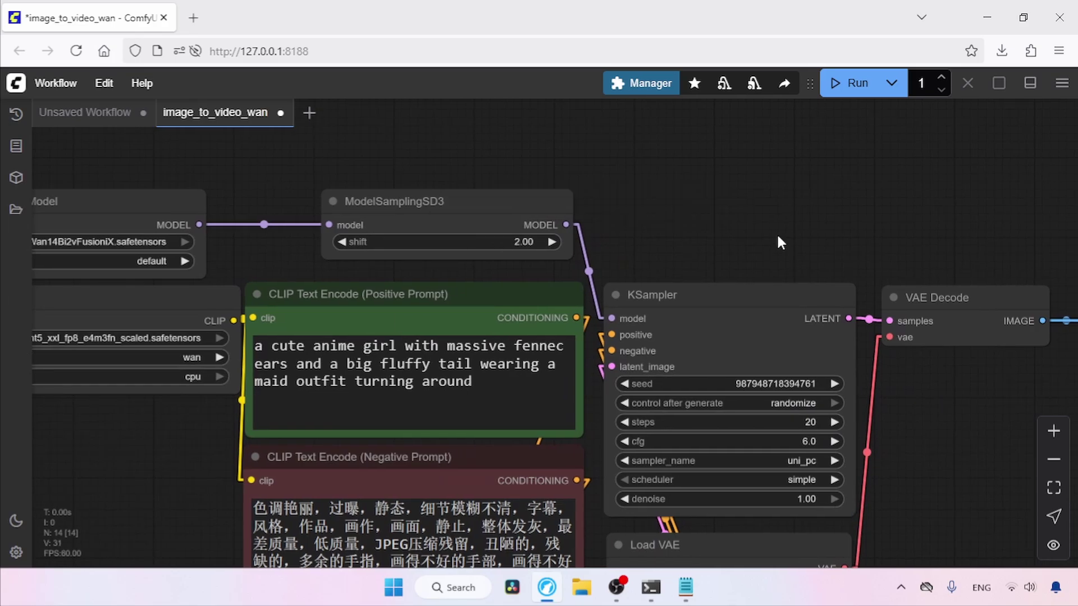
Make the KSampler seed fixed and set 8 steps with cfg 1.0
{"action": "left_click_drag", "start_coordinate": [810, 238], "coordinate": [670, 159]}
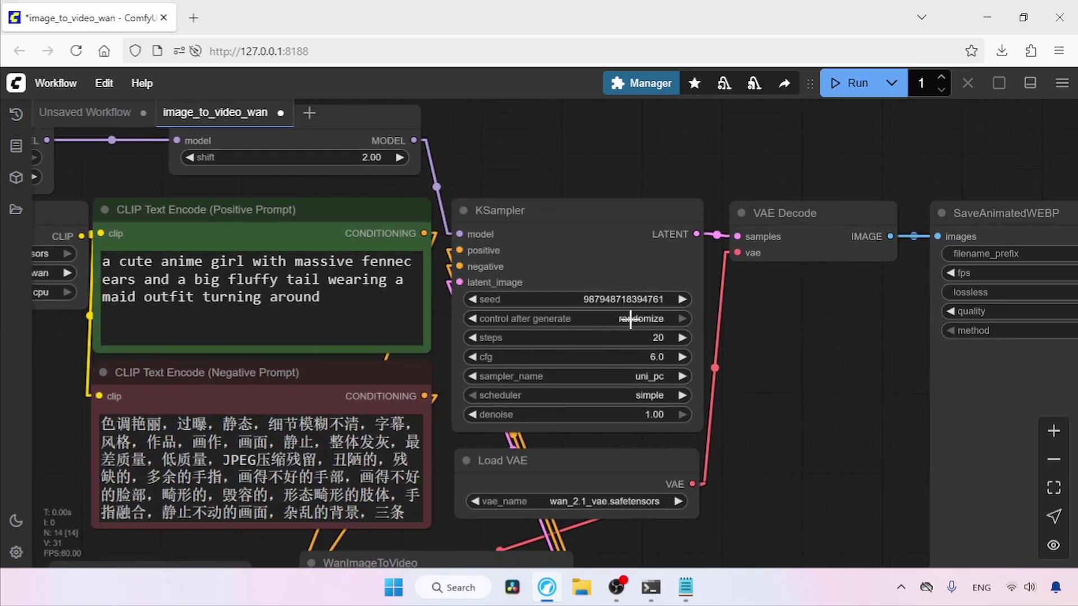
{"action": "left_click", "coordinate": [658, 319]}
{"action": "left_click", "coordinate": [667, 328]}
{"action": "left_click", "coordinate": [657, 338]}
{"action": "type", "text": "8"}
{"action": "key", "text": "Return"}
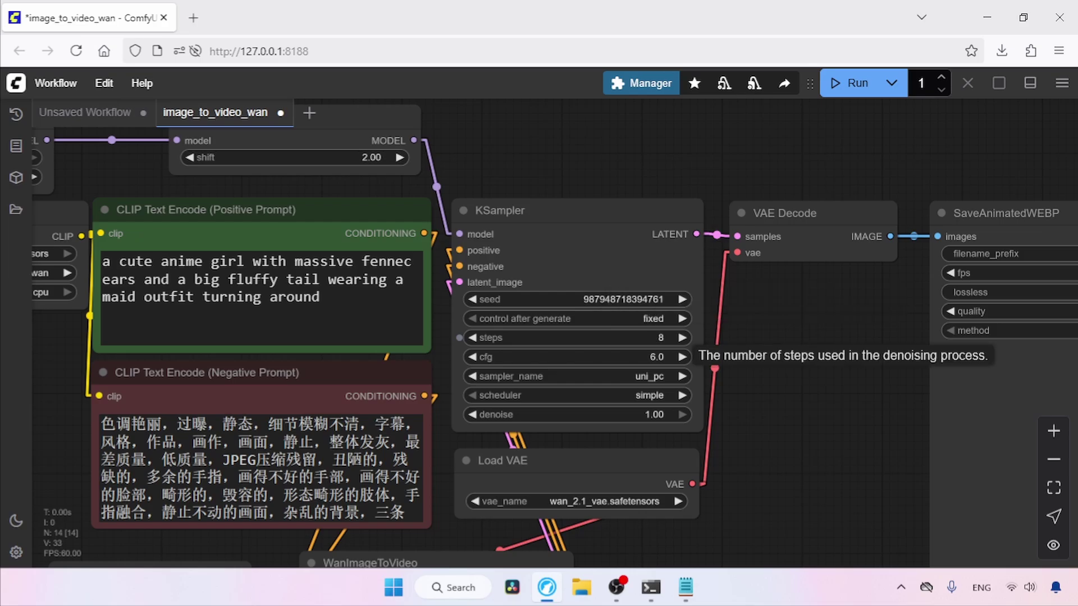
{"action": "left_click", "coordinate": [649, 357]}
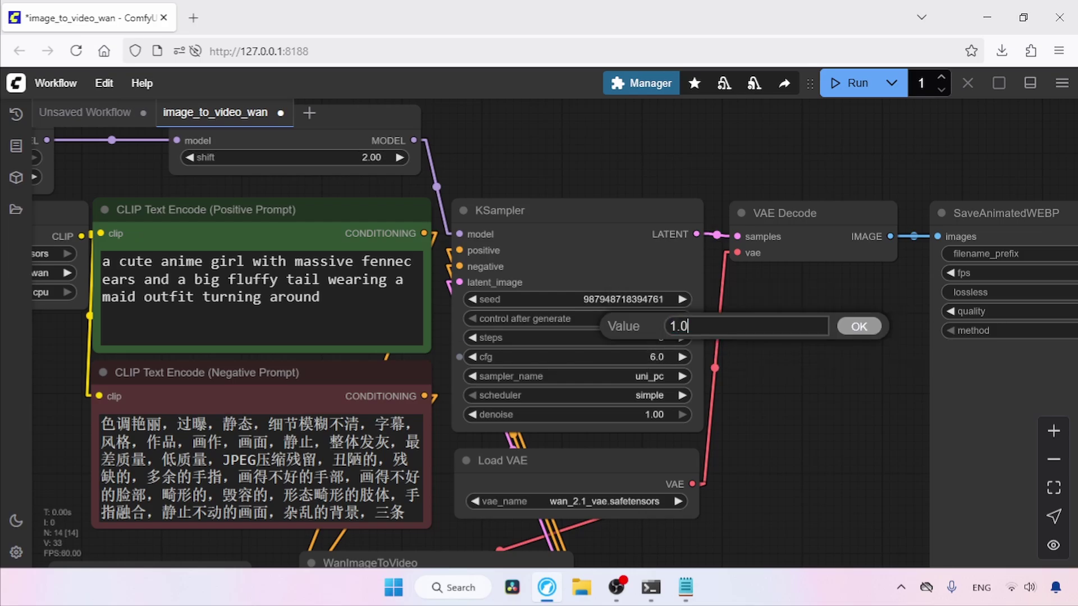
{"action": "key", "text": "Return"}
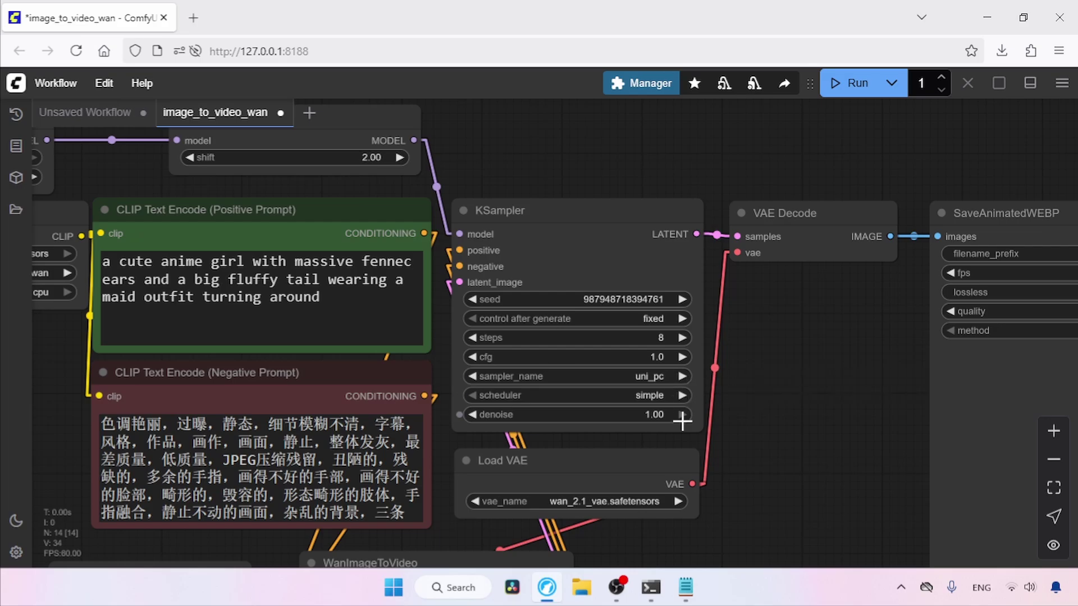
{"action": "left_click_drag", "start_coordinate": [723, 403], "coordinate": [413, 364]}
Delete the VAE Decode and SaveAnimatedWEBP nodes and add a VAE Decode (Tiled) node
{"action": "left_click", "coordinate": [407, 202]}
{"action": "left_click", "coordinate": [631, 202]}
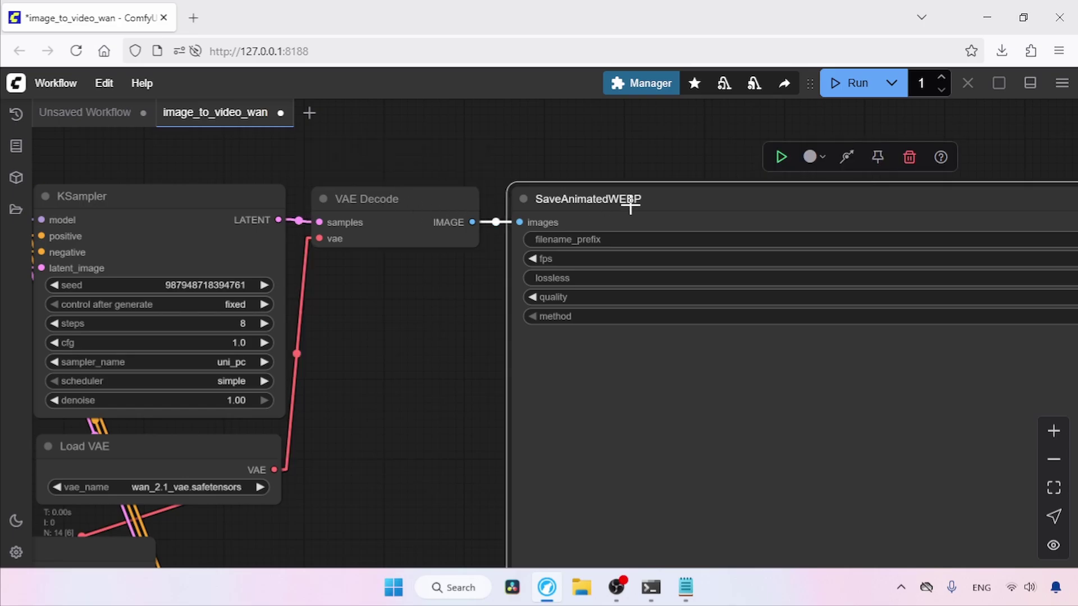
{"action": "key", "text": "Delete"}
{"action": "left_click", "coordinate": [443, 197]}
{"action": "key", "text": "Delete"}
{"action": "double_click", "coordinate": [452, 272]}
{"action": "type", "text": "vae"}
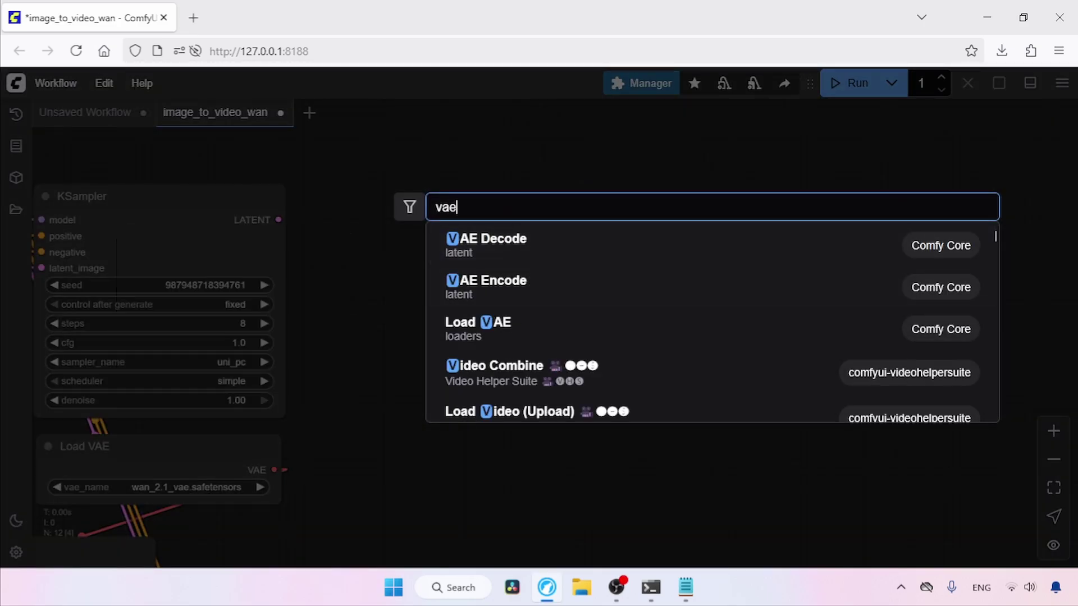
{"action": "type", "text": " decode"}
{"action": "left_click", "coordinate": [551, 287]}
Wire KSampler LATENT and Load VAE into VAE Decode (Tiled) and set tile_size to 192
{"action": "left_click_drag", "start_coordinate": [576, 247], "coordinate": [494, 192]}
{"action": "left_click_drag", "start_coordinate": [457, 363], "coordinate": [547, 365]}
{"action": "left_click_drag", "start_coordinate": [367, 218], "coordinate": [422, 219]}
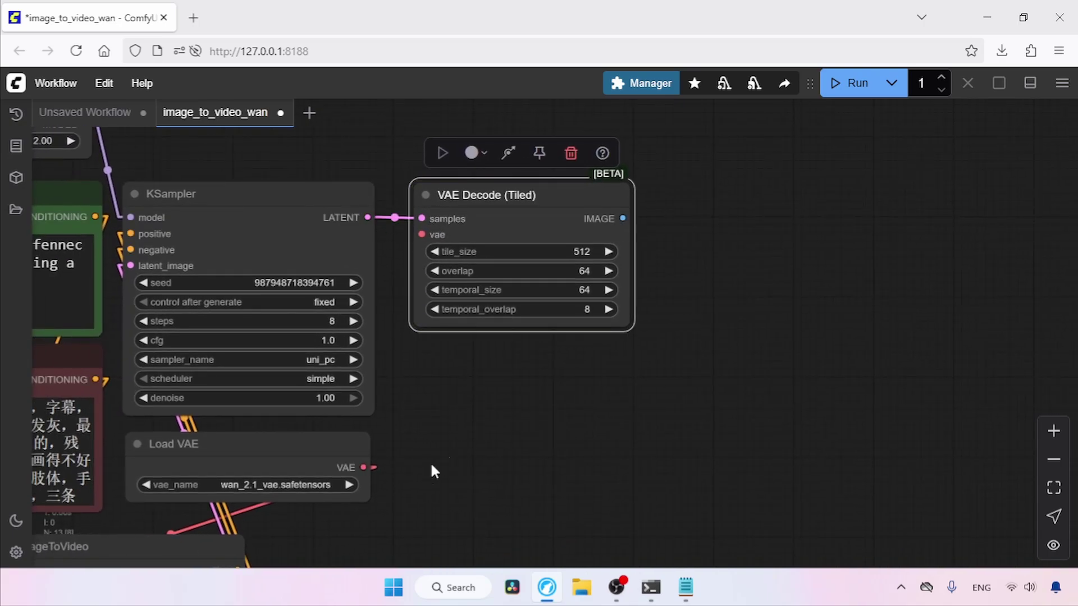
{"action": "left_click_drag", "start_coordinate": [364, 467], "coordinate": [426, 235]}
{"action": "left_click_drag", "start_coordinate": [607, 359], "coordinate": [580, 361]}
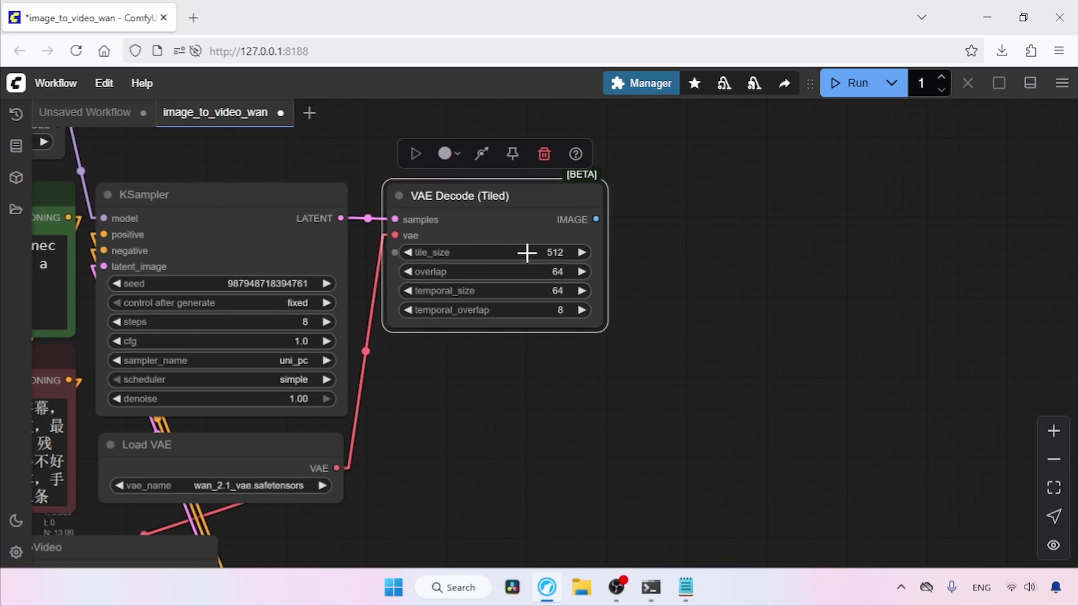
{"action": "left_click", "coordinate": [526, 253]}
{"action": "type", "text": "192"}
{"action": "key", "text": "Return"}
{"action": "left_click_drag", "start_coordinate": [676, 280], "coordinate": [627, 279]}
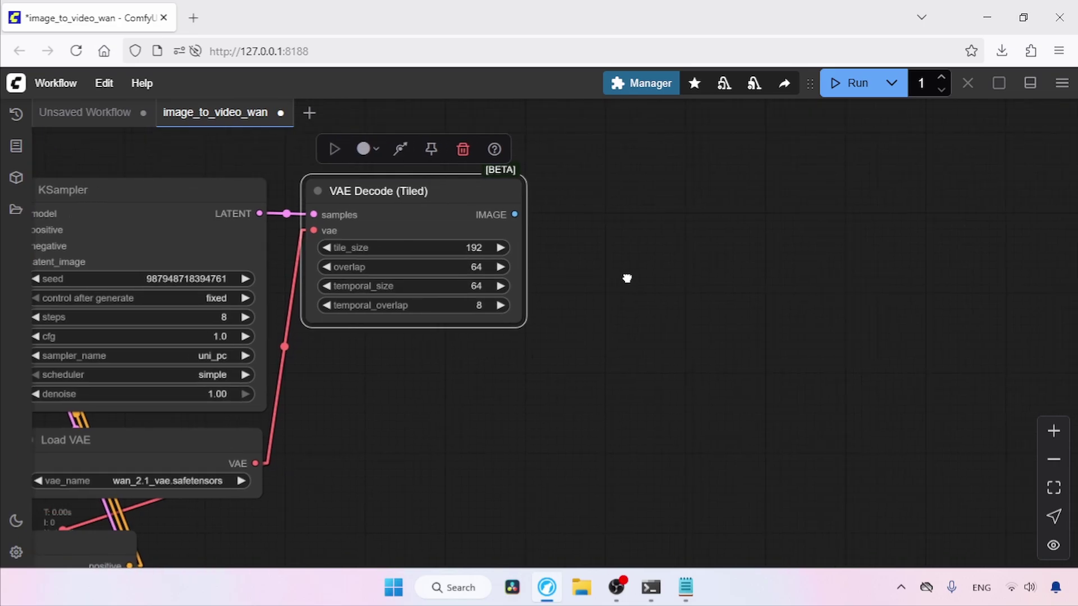
{"action": "left_click_drag", "start_coordinate": [627, 279], "coordinate": [576, 275]}
Add a Video Combine node beside the tiled decoder and feed it the decoder's IMAGE output
{"action": "double_click", "coordinate": [669, 262]}
{"action": "type", "text": "v"}
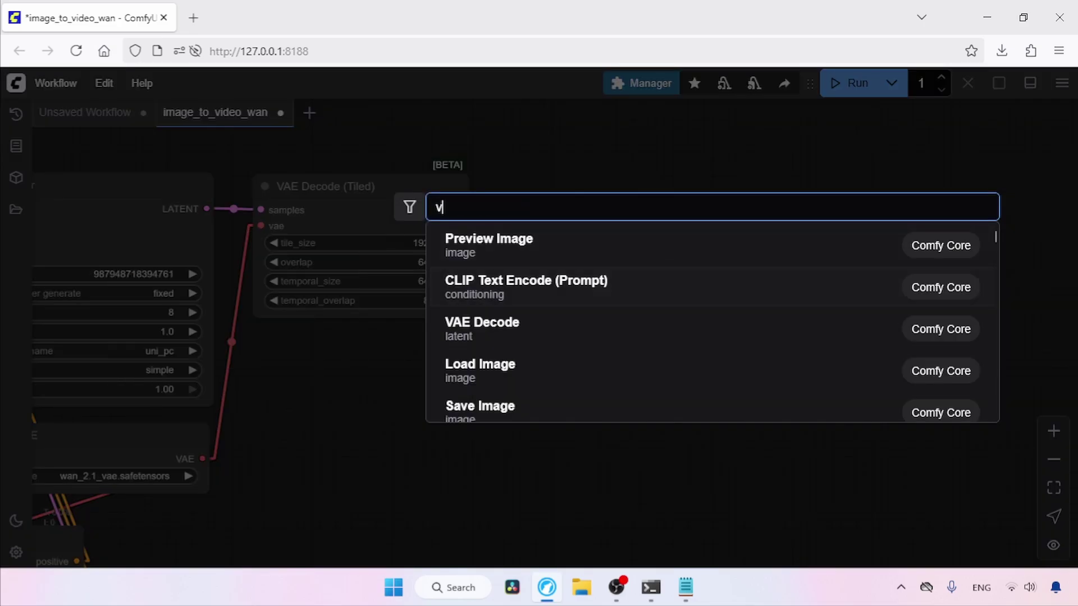
{"action": "type", "text": "ideo combin"}
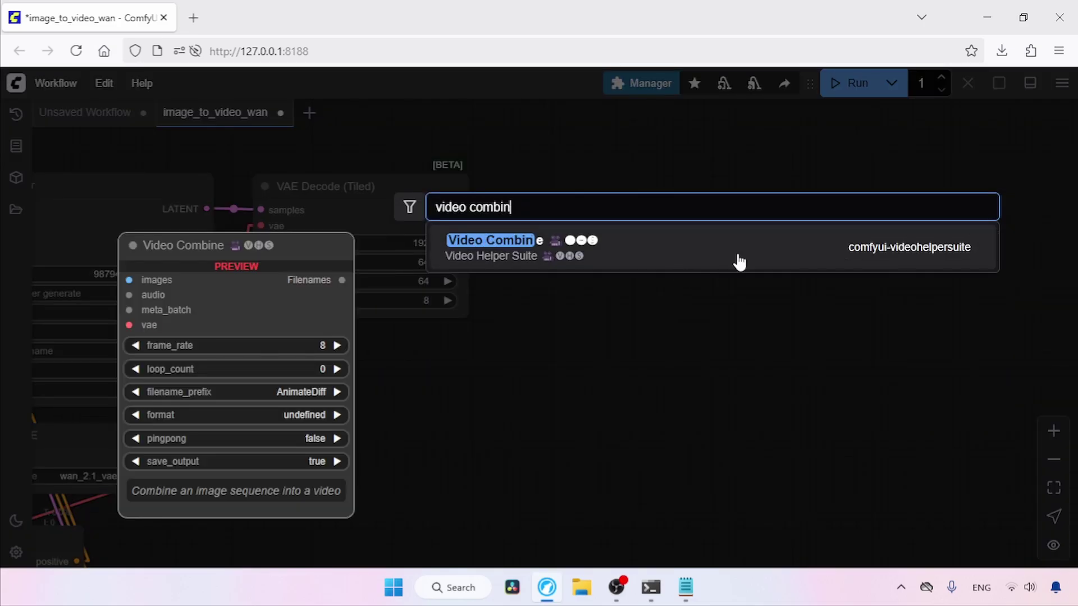
{"action": "left_click", "coordinate": [739, 262]}
{"action": "left_click_drag", "start_coordinate": [765, 255], "coordinate": [616, 195]}
{"action": "left_click_drag", "start_coordinate": [461, 209], "coordinate": [547, 212]}
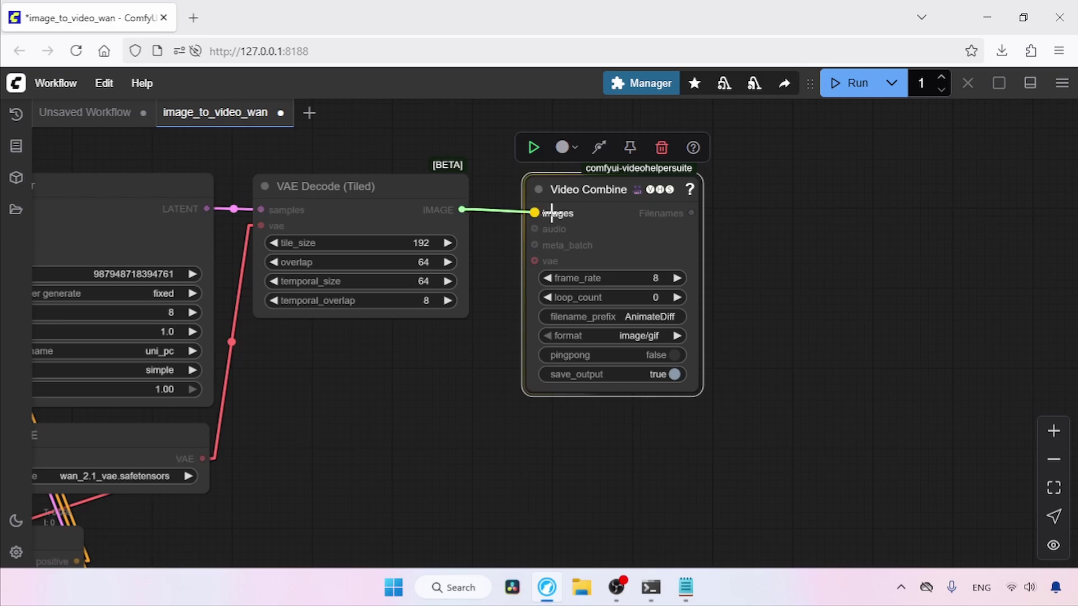
{"action": "left_click_drag", "start_coordinate": [605, 197], "coordinate": [596, 193]}
{"action": "left_click", "coordinate": [735, 250]}
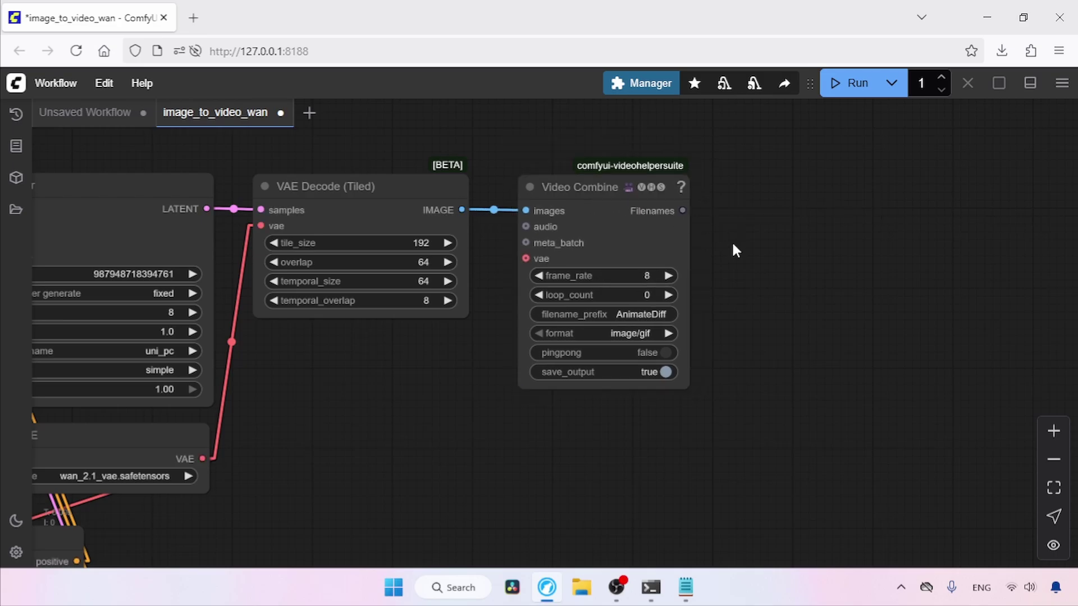
Set Video Combine to 16 fps, filename prefix wan, and video/h264-mp4 format
{"action": "left_click", "coordinate": [639, 274]}
{"action": "key", "text": "Return"}
{"action": "left_click", "coordinate": [650, 315]}
{"action": "key", "text": "Return"}
{"action": "left_click", "coordinate": [647, 334]}
{"action": "left_click", "coordinate": [696, 452]}
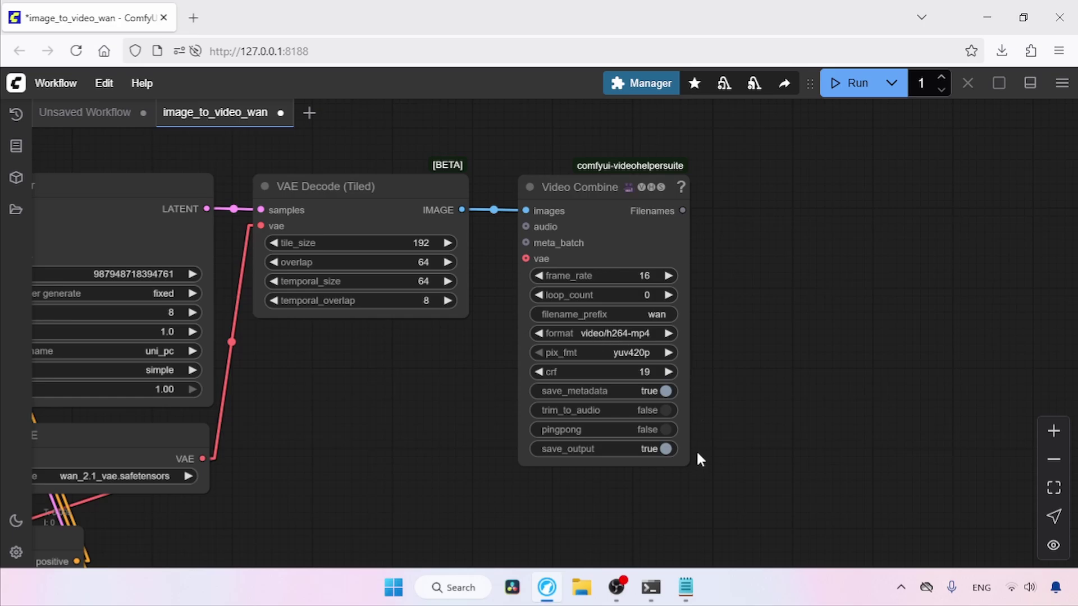
Set WanImageToVideo to width 832, height 480 and length 81 frames
{"action": "scroll", "coordinate": [421, 483], "scroll_direction": "left", "scroll_amount": 5}
{"action": "scroll", "coordinate": [505, 460], "scroll_direction": "down", "scroll_amount": 2}
{"action": "left_click_drag", "start_coordinate": [379, 508], "coordinate": [727, 277]}
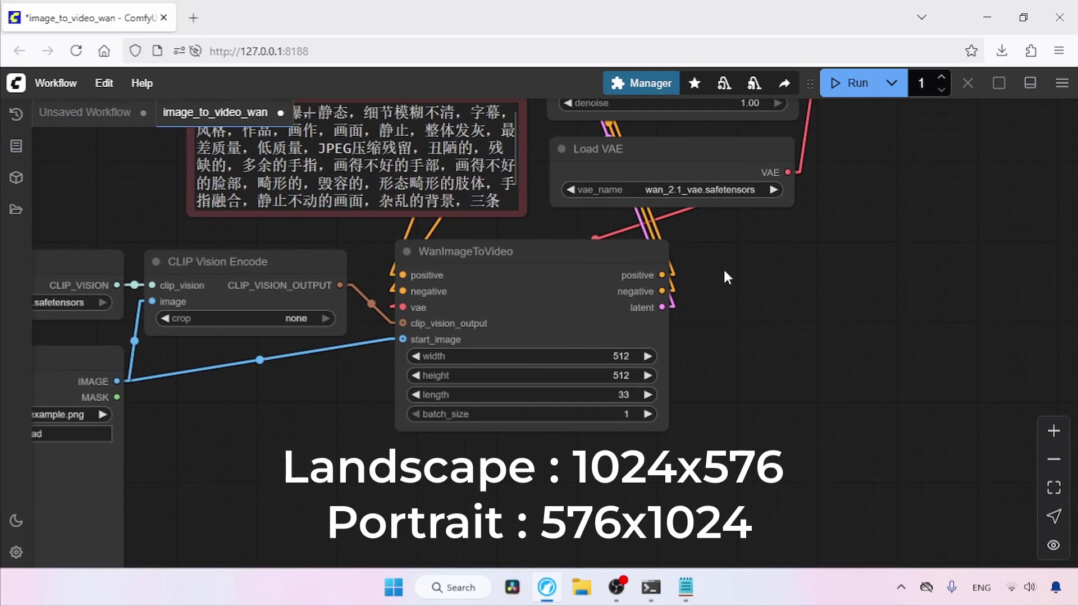
{"action": "left_click_drag", "start_coordinate": [707, 342], "coordinate": [722, 316]}
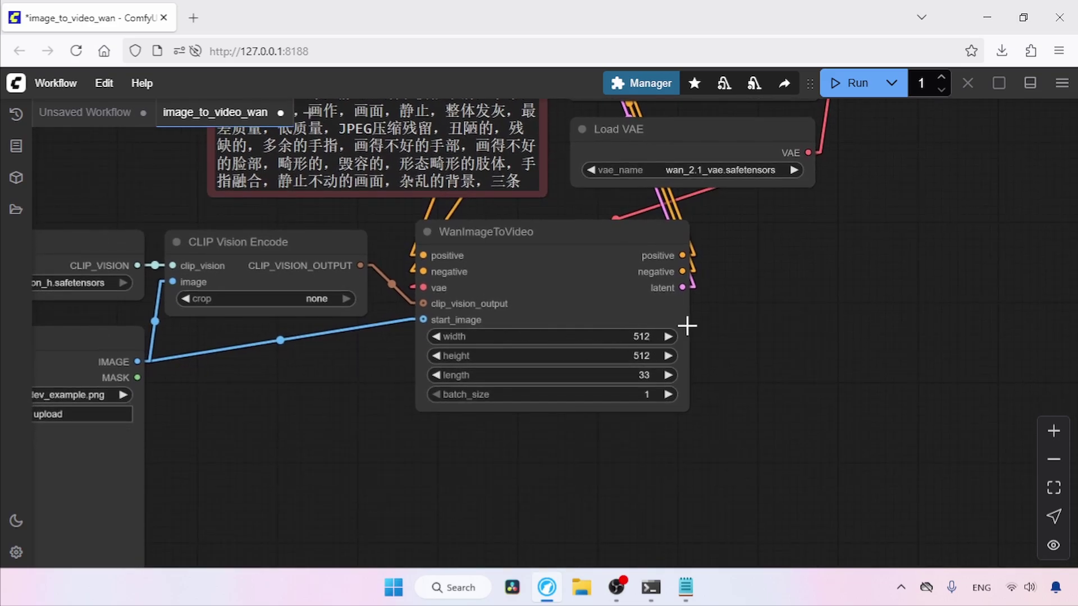
{"action": "left_click", "coordinate": [643, 336]}
{"action": "type", "text": "832"}
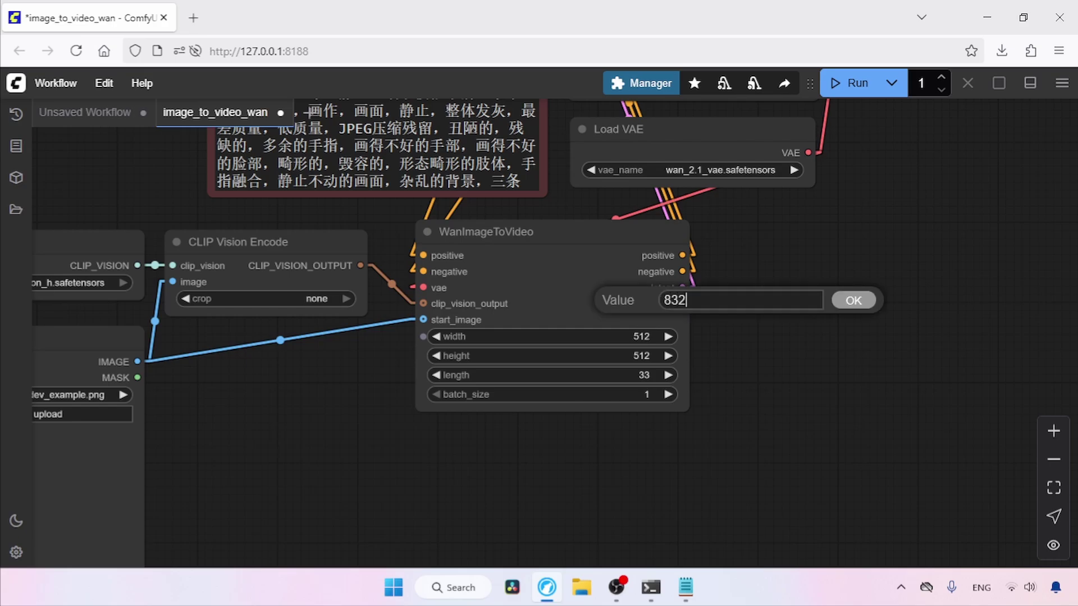
{"action": "key", "text": "Return"}
{"action": "left_click", "coordinate": [642, 356]}
{"action": "type", "text": "480"}
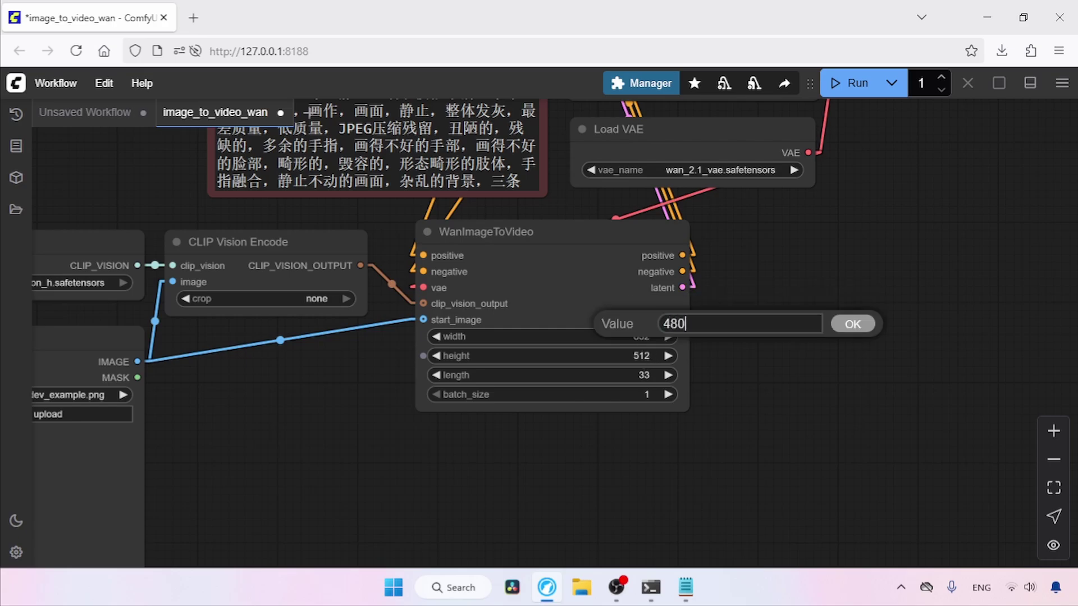
{"action": "key", "text": "Return"}
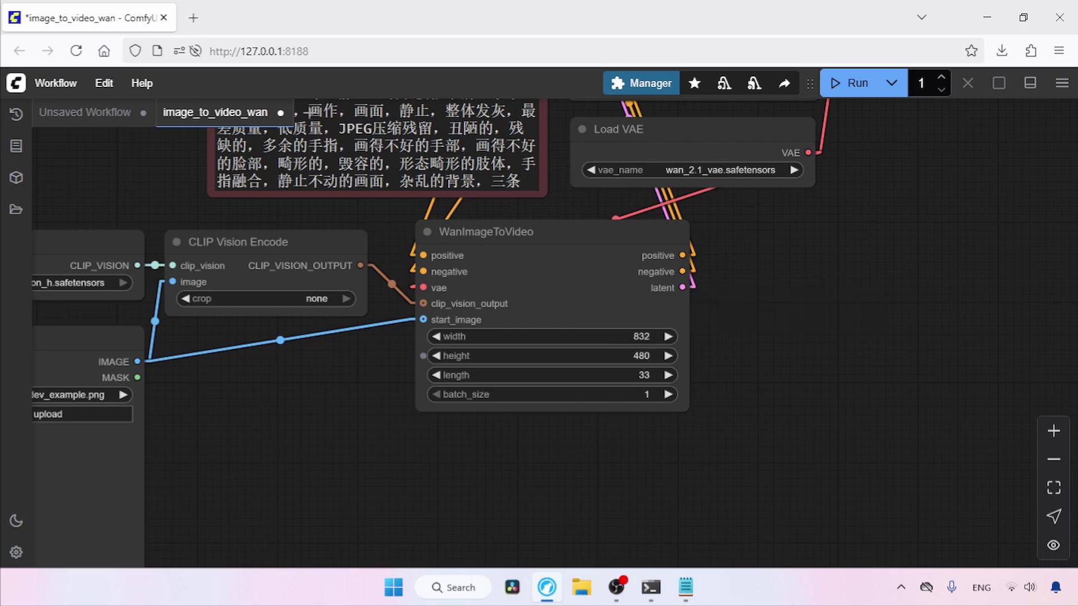
{"action": "left_click", "coordinate": [643, 375]}
{"action": "type", "text": "81"}
{"action": "key", "text": "Return"}
{"action": "left_click_drag", "start_coordinate": [288, 420], "coordinate": [540, 388]}
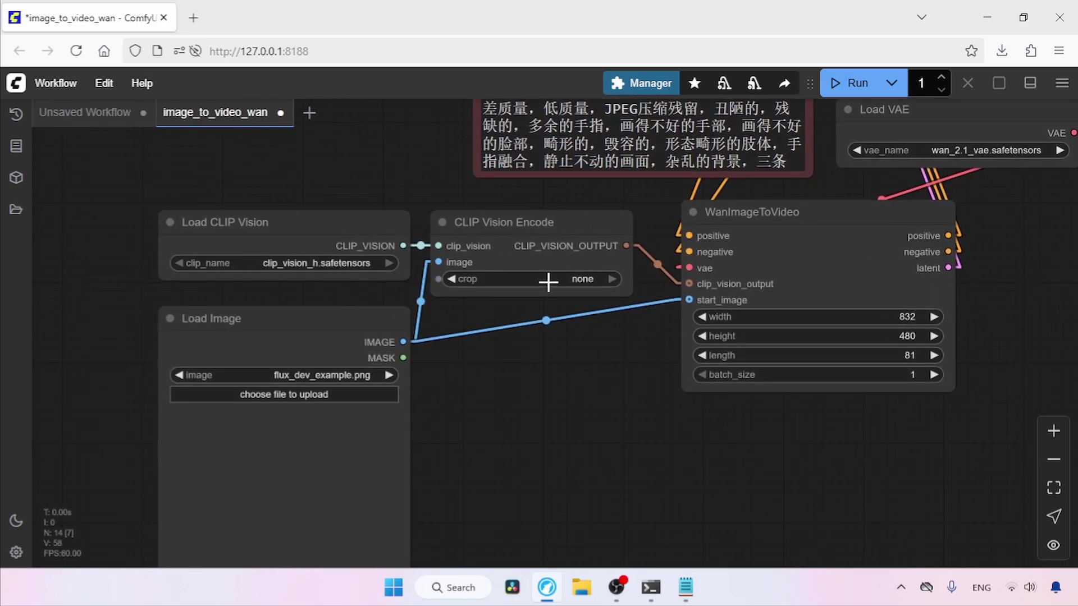
Upload the landscape image into the Load Image node as the start image
{"action": "left_click_drag", "start_coordinate": [532, 380], "coordinate": [537, 336]}
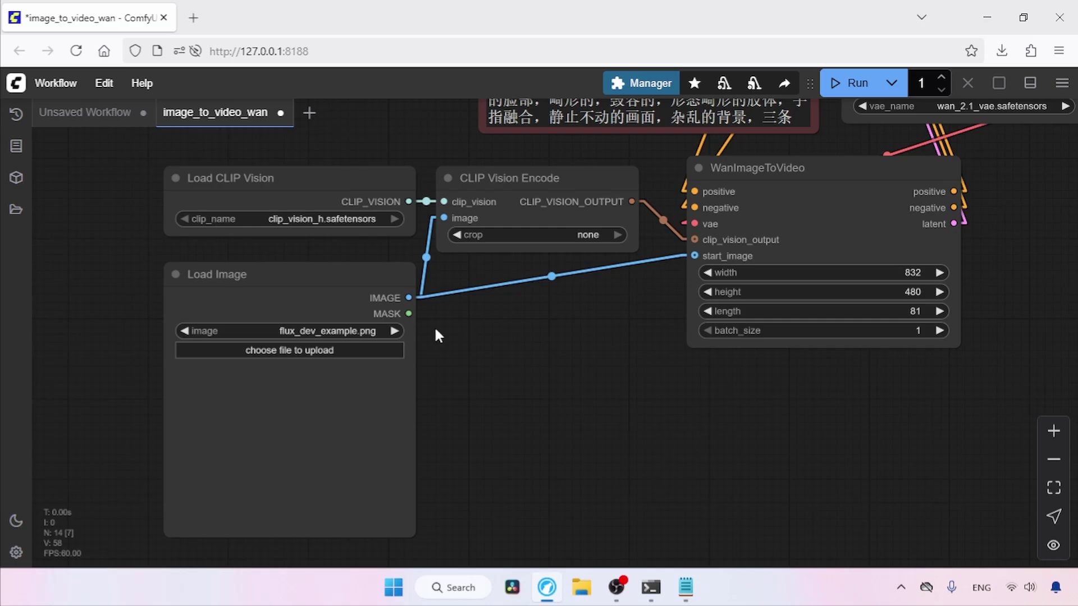
{"action": "left_click", "coordinate": [324, 351]}
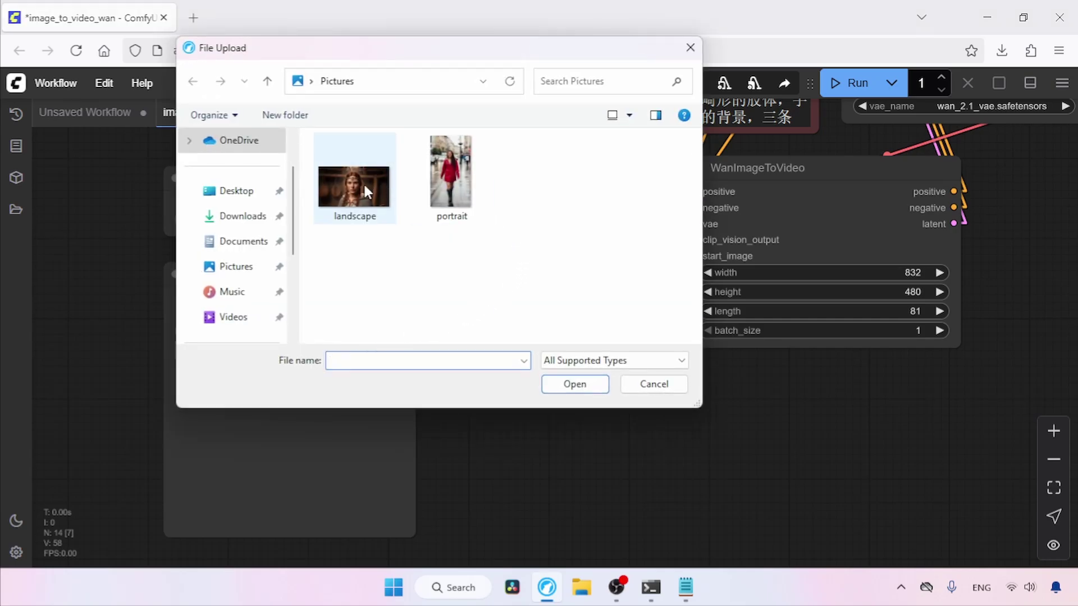
{"action": "left_click", "coordinate": [345, 187]}
{"action": "left_click", "coordinate": [578, 388]}
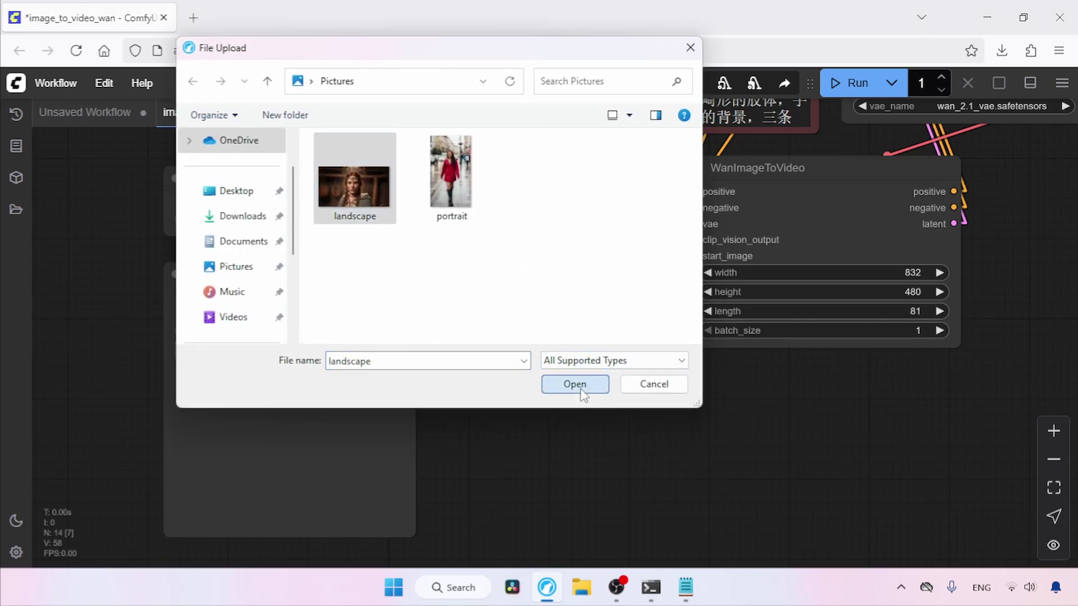
Replace the positive prompt with the FusionX.txt landscape line 'a woman smiling and eating apple'
{"action": "left_click_drag", "start_coordinate": [599, 366], "coordinate": [655, 296]}
{"action": "left_click_drag", "start_coordinate": [916, 186], "coordinate": [727, 387]}
{"action": "scroll", "coordinate": [889, 308], "scroll_direction": "up", "scroll_amount": 10}
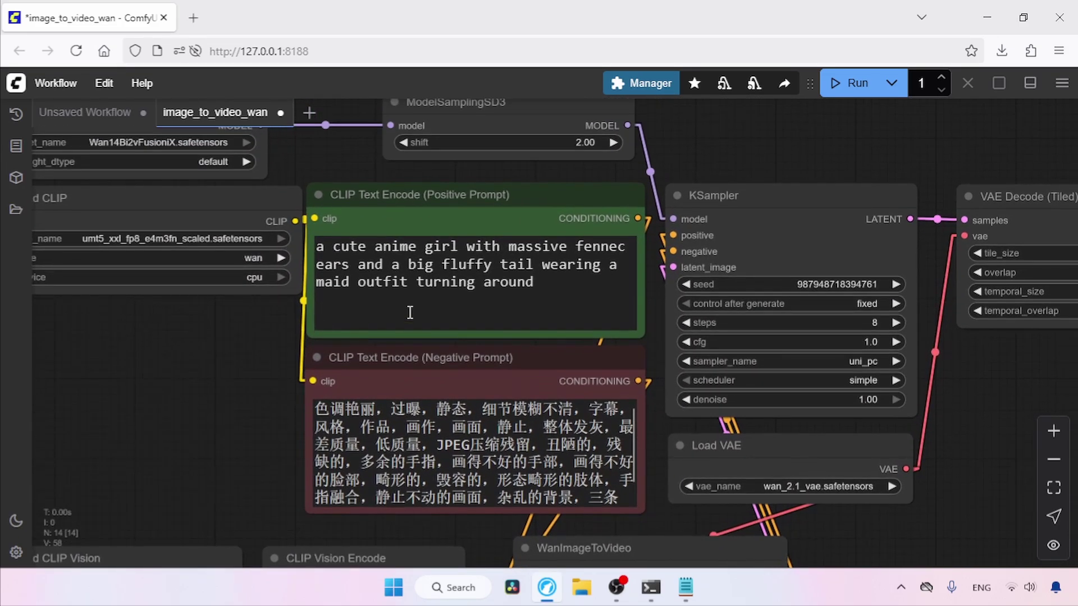
{"action": "triple_click", "coordinate": [379, 246]}
{"action": "key", "text": "BackSpace"}
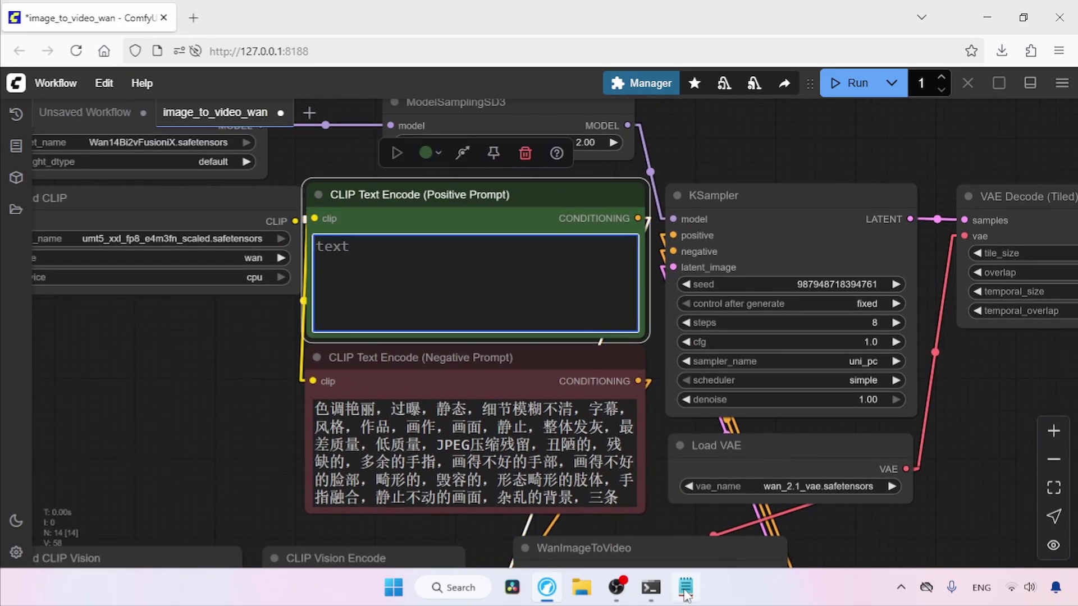
{"action": "left_click", "coordinate": [686, 587]}
{"action": "scroll", "coordinate": [328, 352], "scroll_direction": "down", "scroll_amount": 1}
{"action": "left_click_drag", "start_coordinate": [165, 351], "coordinate": [418, 347]}
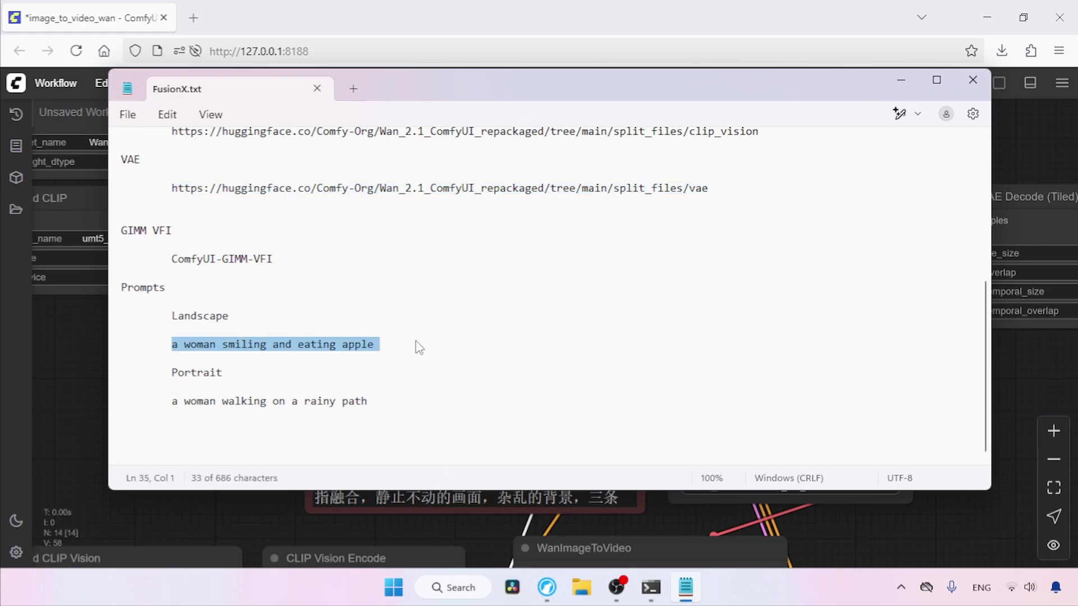
{"action": "key", "text": "ctrl+c"}
{"action": "key", "text": "alt+Tab"}
{"action": "left_click", "coordinate": [476, 248]}
{"action": "key", "text": "ctrl+v"}
{"action": "scroll", "coordinate": [477, 258], "scroll_direction": "down", "scroll_amount": 3}
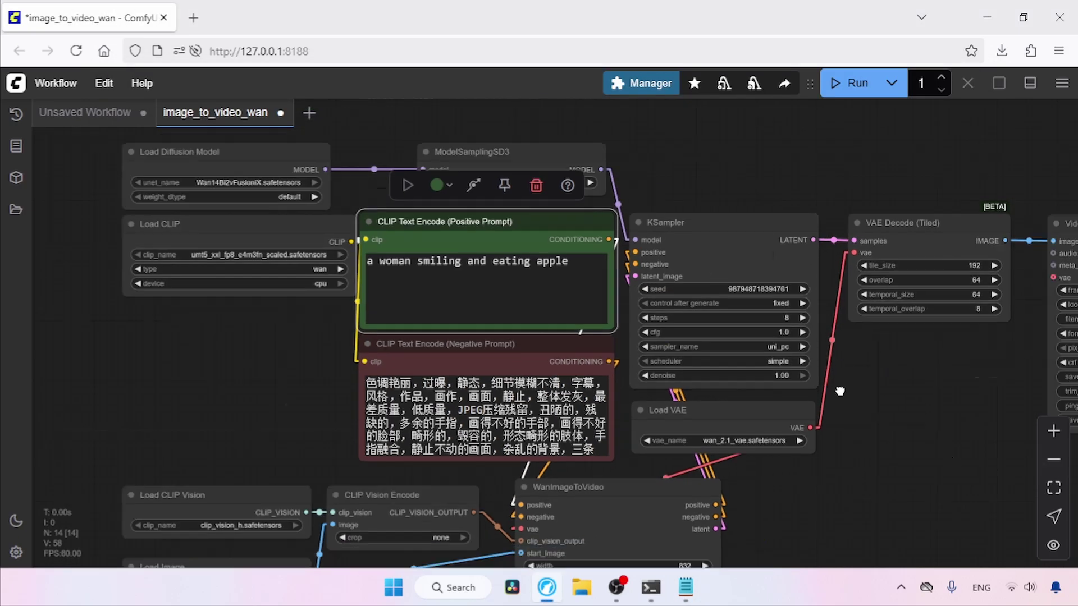
{"action": "left_click_drag", "start_coordinate": [909, 359], "coordinate": [657, 444]}
Run the workflow and watch the resulting wan_00014.mp4 apple-eating clip in its own tab
{"action": "left_click", "coordinate": [854, 82]}
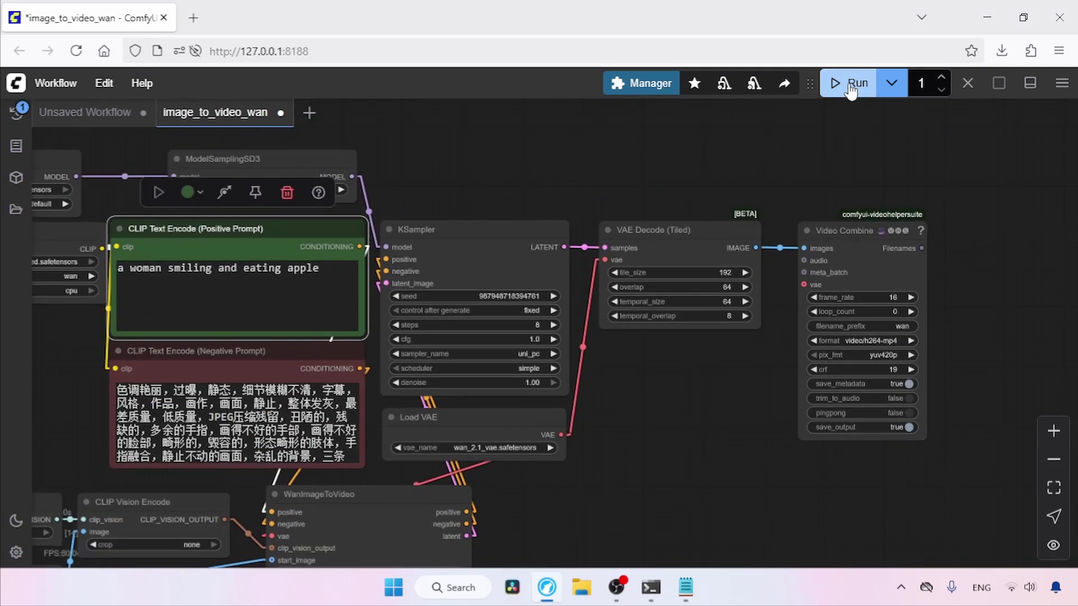
{"action": "left_click", "coordinate": [673, 454]}
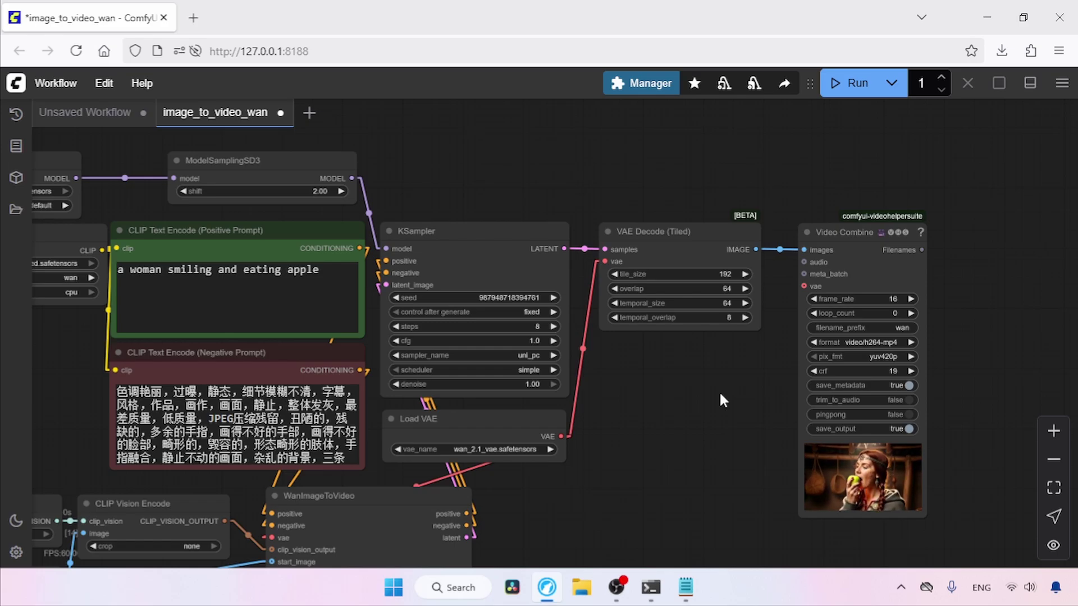
{"action": "right_click", "coordinate": [851, 475]}
{"action": "left_click", "coordinate": [858, 201]}
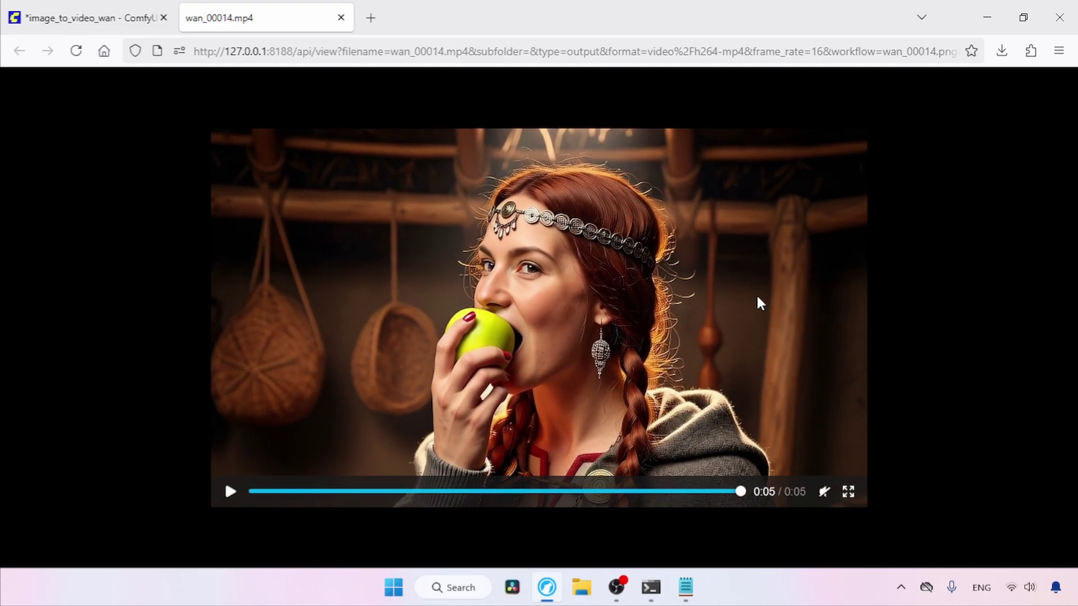
{"action": "left_click", "coordinate": [756, 294]}
{"action": "key", "text": "ctrl+w"}
{"action": "left_click_drag", "start_coordinate": [746, 368], "coordinate": [519, 368]}
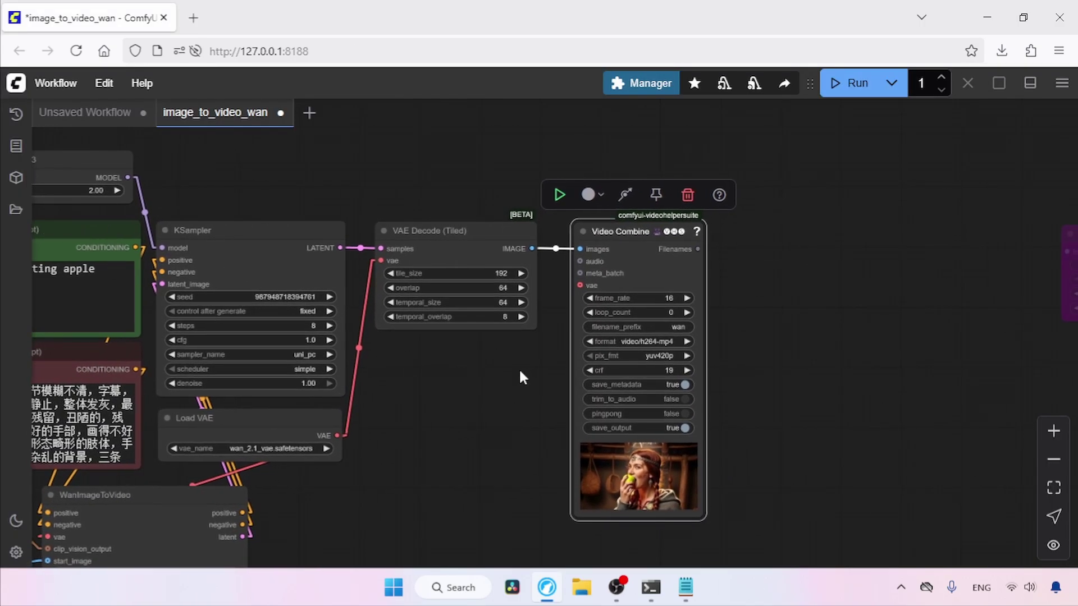
Move the Video Combine node below VAE Decode
{"action": "left_click", "coordinate": [519, 372]}
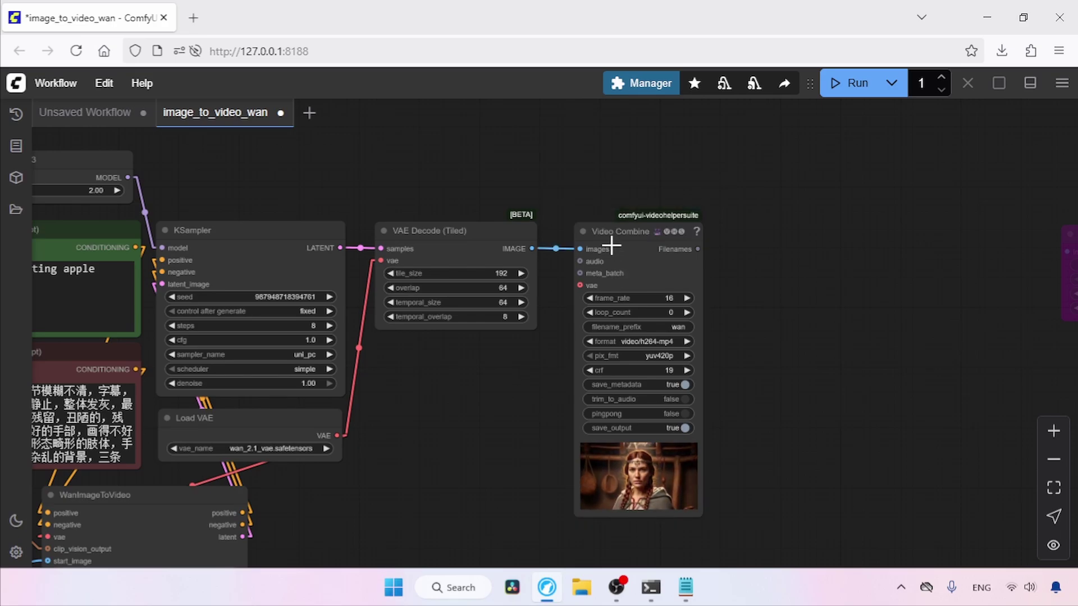
{"action": "left_click_drag", "start_coordinate": [636, 241], "coordinate": [464, 378]}
{"action": "left_click", "coordinate": [712, 279]}
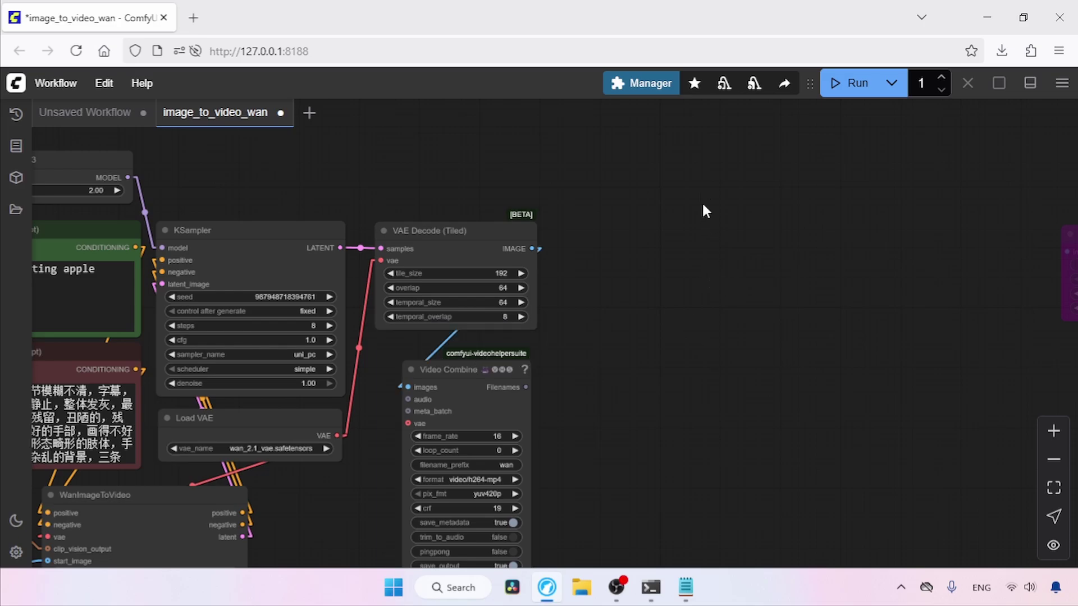
Search the Custom Nodes Manager for 'comfyui gimm' and confirm ComfyUI-GIMM-VFI is installed
{"action": "left_click", "coordinate": [657, 88]}
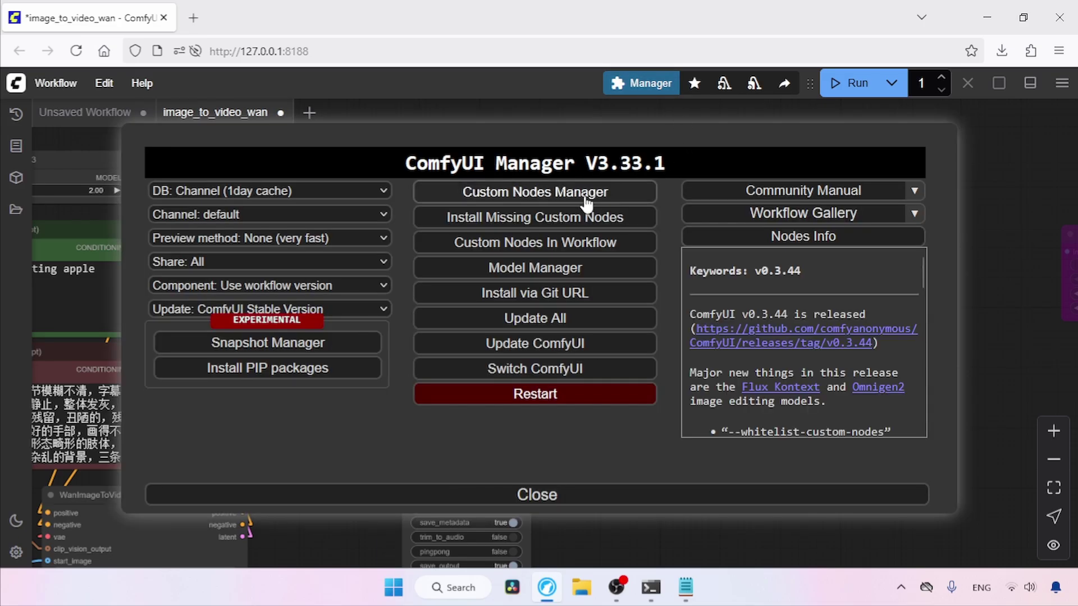
{"action": "left_click", "coordinate": [585, 198]}
{"action": "left_click", "coordinate": [396, 151]}
{"action": "type", "text": "comfyui"}
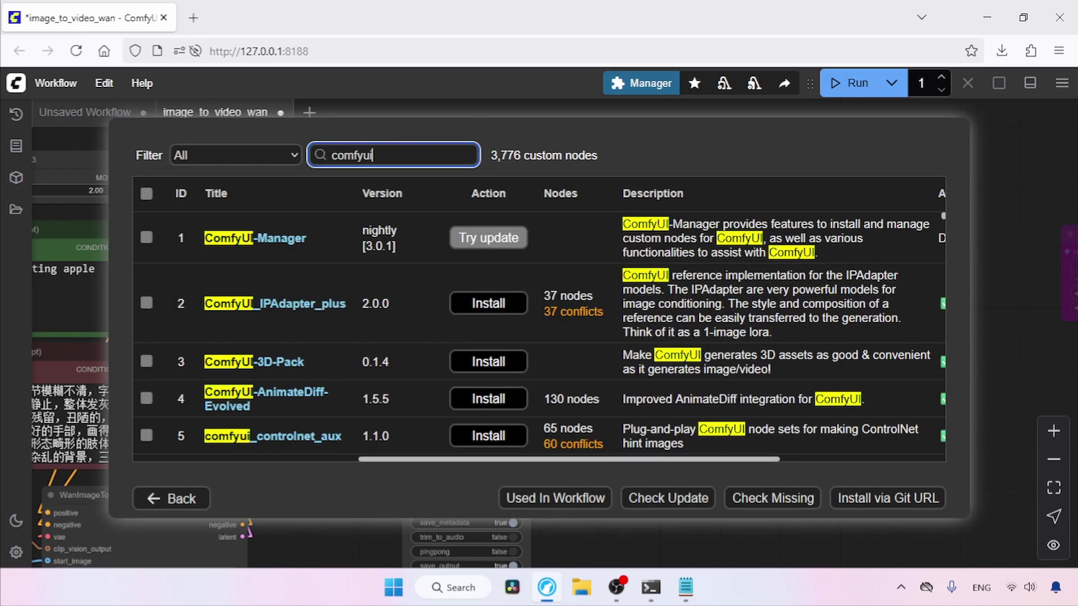
{"action": "type", "text": " gimm"}
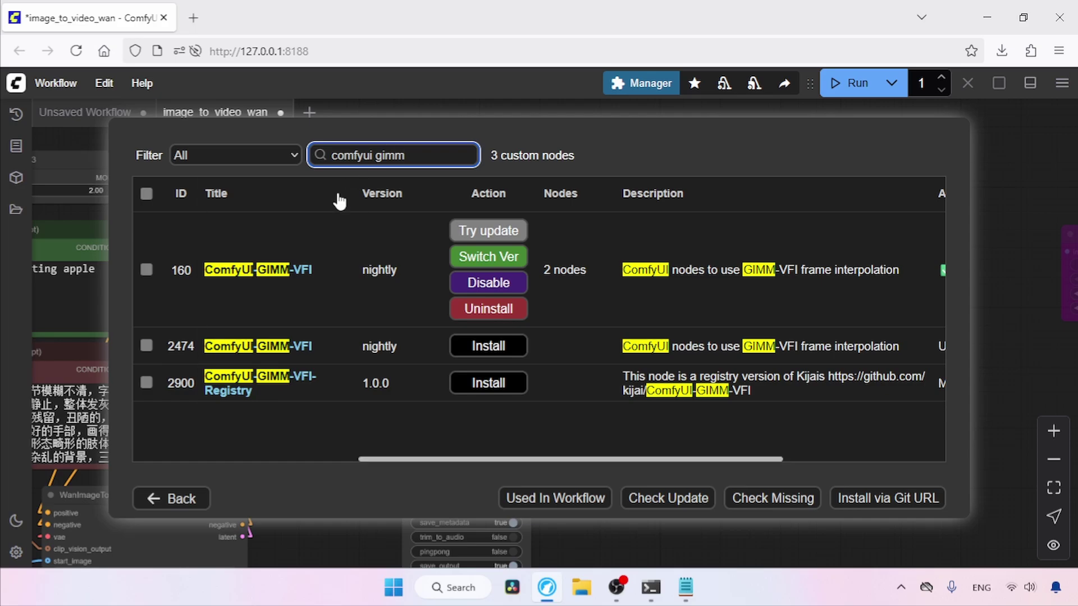
{"action": "left_click_drag", "start_coordinate": [335, 264], "coordinate": [281, 272]}
{"action": "left_click_drag", "start_coordinate": [484, 466], "coordinate": [648, 461]}
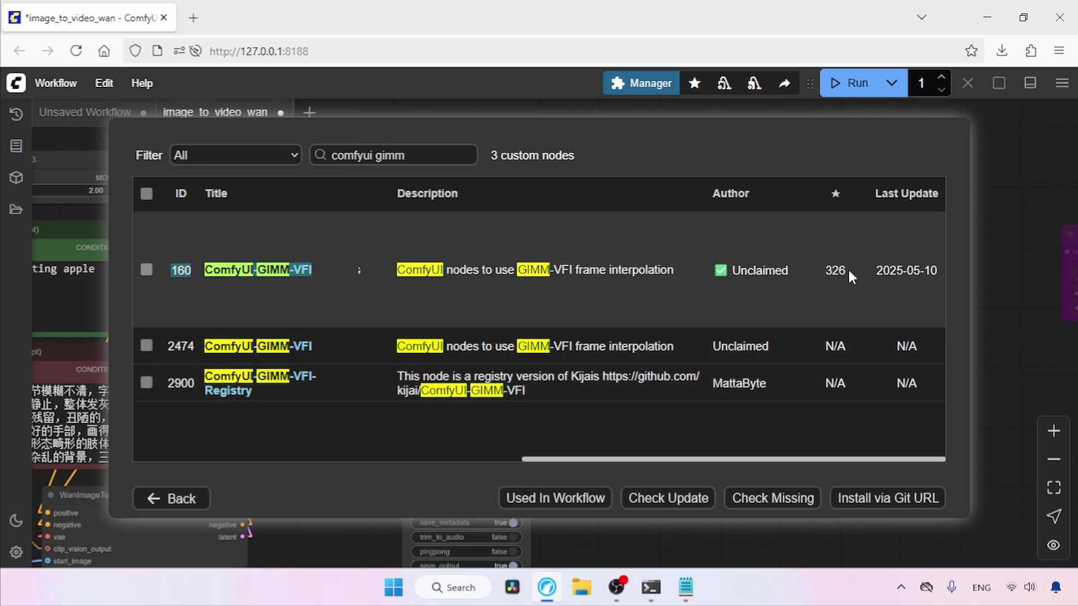
{"action": "left_click_drag", "start_coordinate": [580, 462], "coordinate": [396, 435]}
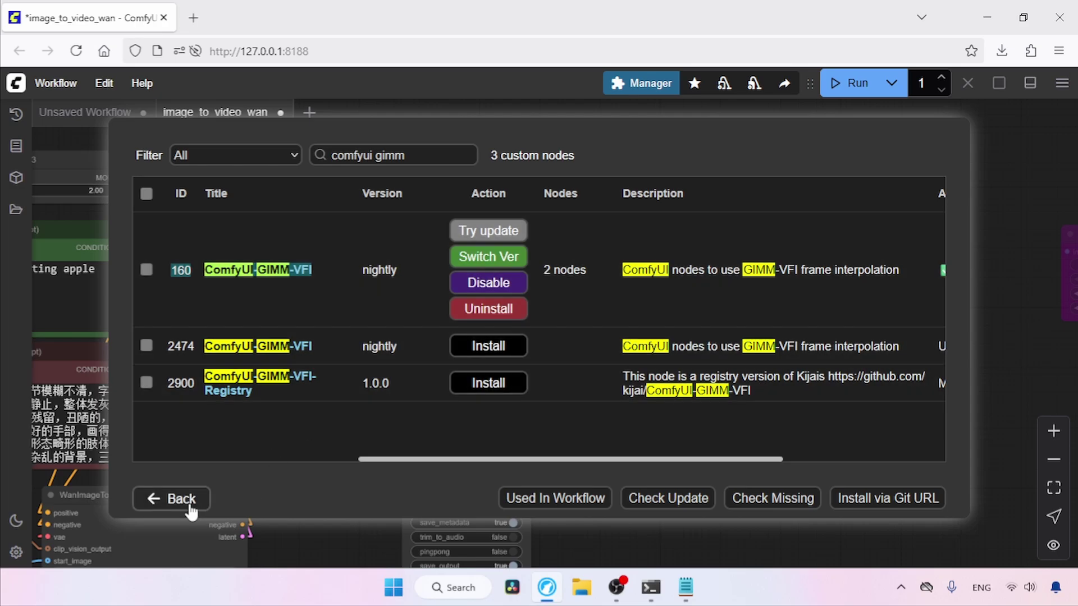
{"action": "left_click", "coordinate": [164, 498]}
{"action": "left_click_drag", "start_coordinate": [651, 311], "coordinate": [562, 348]}
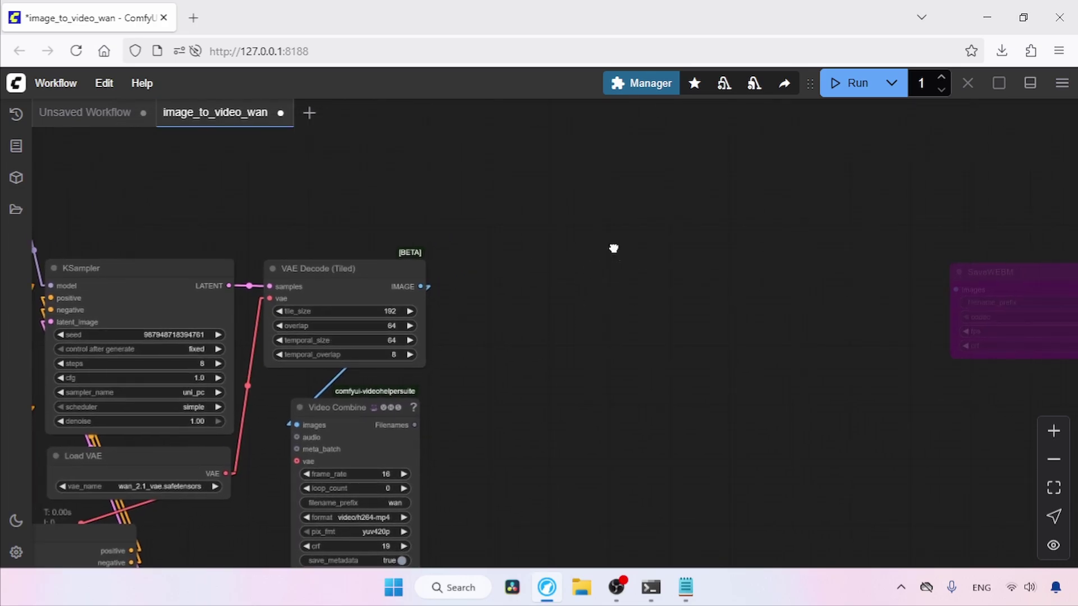
Add a GIMM-VFI Interpolate node fed by VAE Decode's IMAGE output
{"action": "double_click", "coordinate": [613, 253]}
{"action": "type", "text": "gimm"}
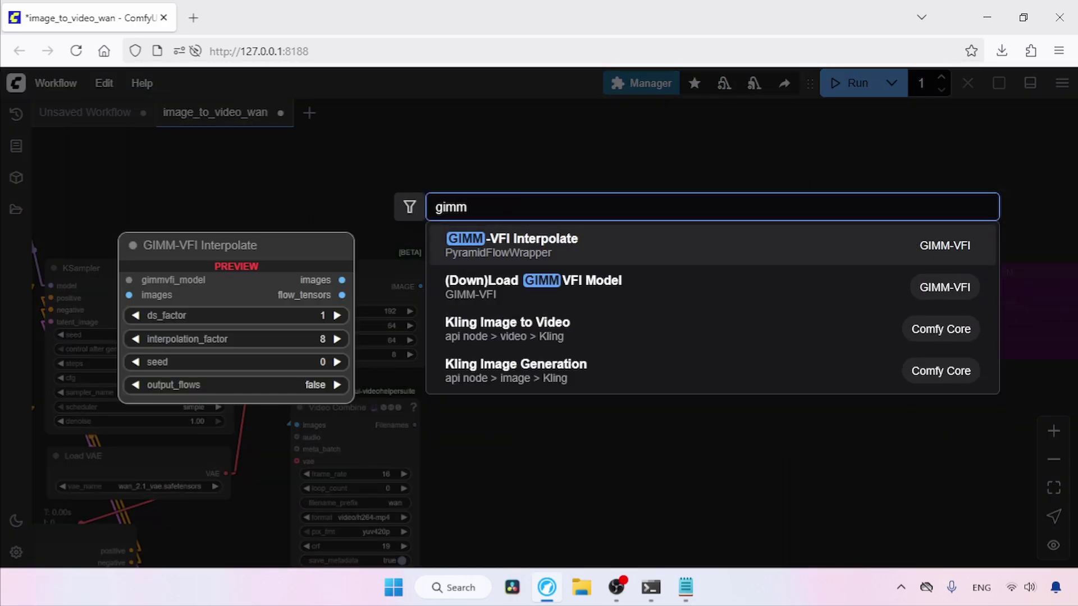
{"action": "left_click", "coordinate": [566, 243]}
{"action": "left_click_drag", "start_coordinate": [705, 238], "coordinate": [561, 248]}
{"action": "left_click", "coordinate": [673, 263]}
{"action": "left_click_drag", "start_coordinate": [418, 287], "coordinate": [486, 277]}
{"action": "left_click_drag", "start_coordinate": [567, 255], "coordinate": [569, 261]}
{"action": "left_click", "coordinate": [715, 279]}
Attach a DownloadAndLoadGIMMVFIModel loader with gimmvfi_r_arb_lpips_fp32 at fp16 precision
{"action": "left_click_drag", "start_coordinate": [484, 269], "coordinate": [420, 180]}
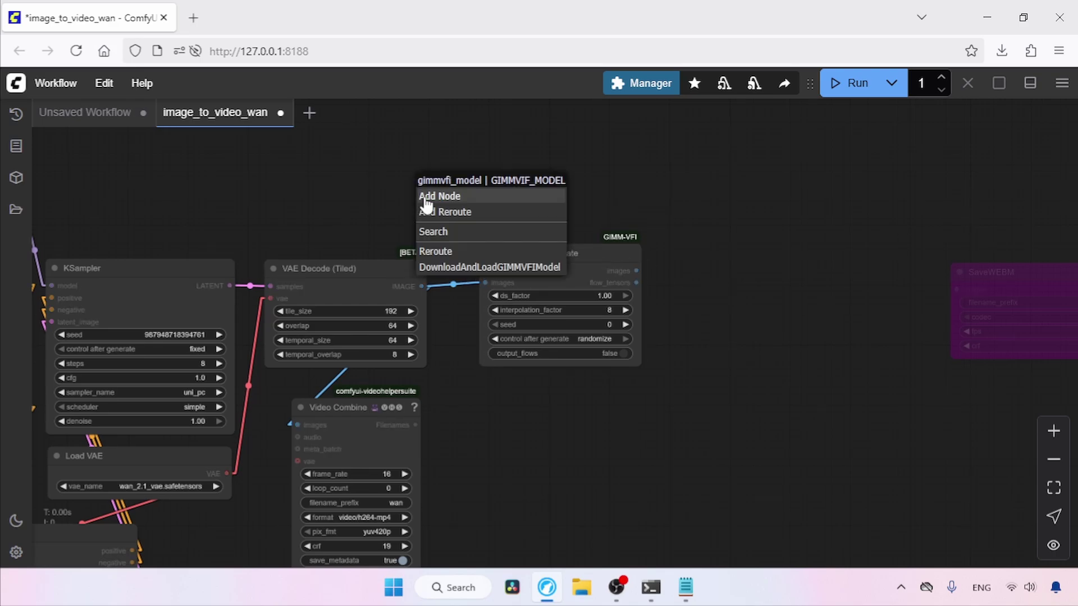
{"action": "left_click", "coordinate": [490, 268]}
{"action": "left_click_drag", "start_coordinate": [552, 191], "coordinate": [403, 164]}
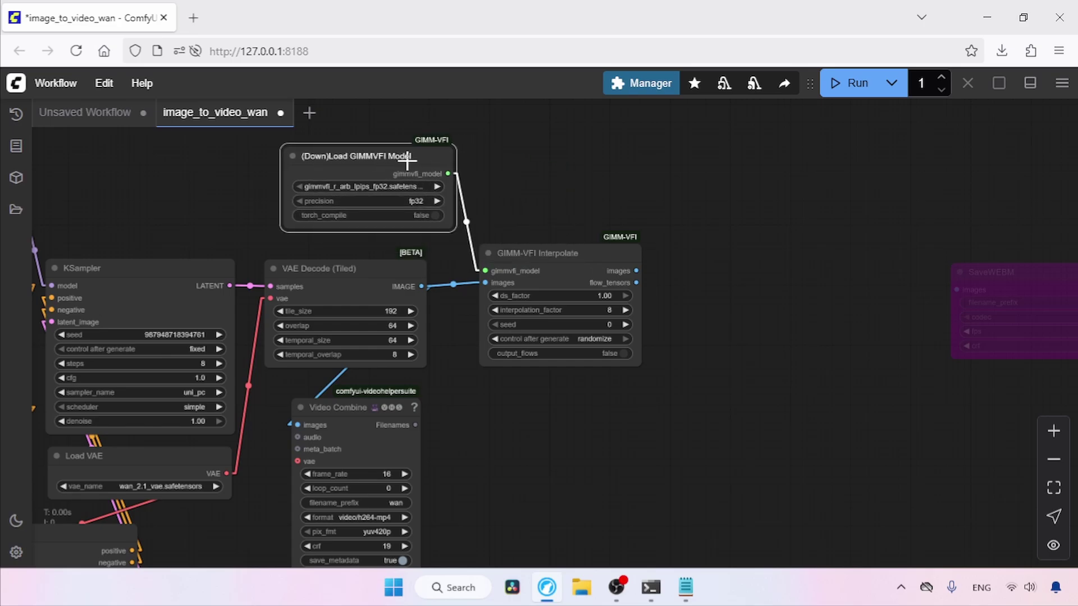
{"action": "scroll", "coordinate": [635, 305], "scroll_direction": "up", "scroll_amount": 3}
{"action": "left_click", "coordinate": [308, 240]}
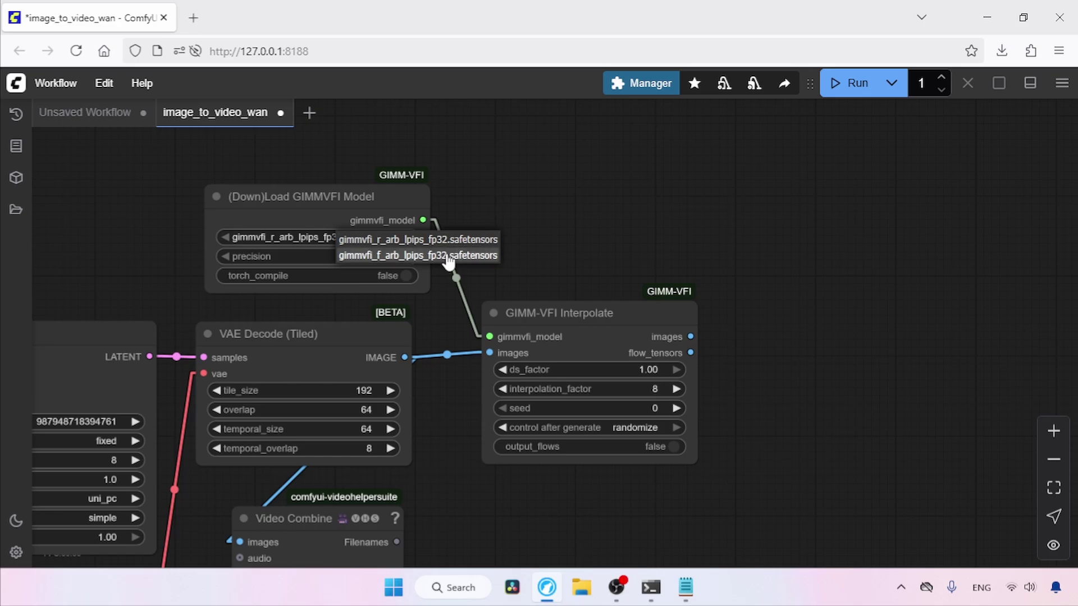
{"action": "left_click", "coordinate": [446, 240]}
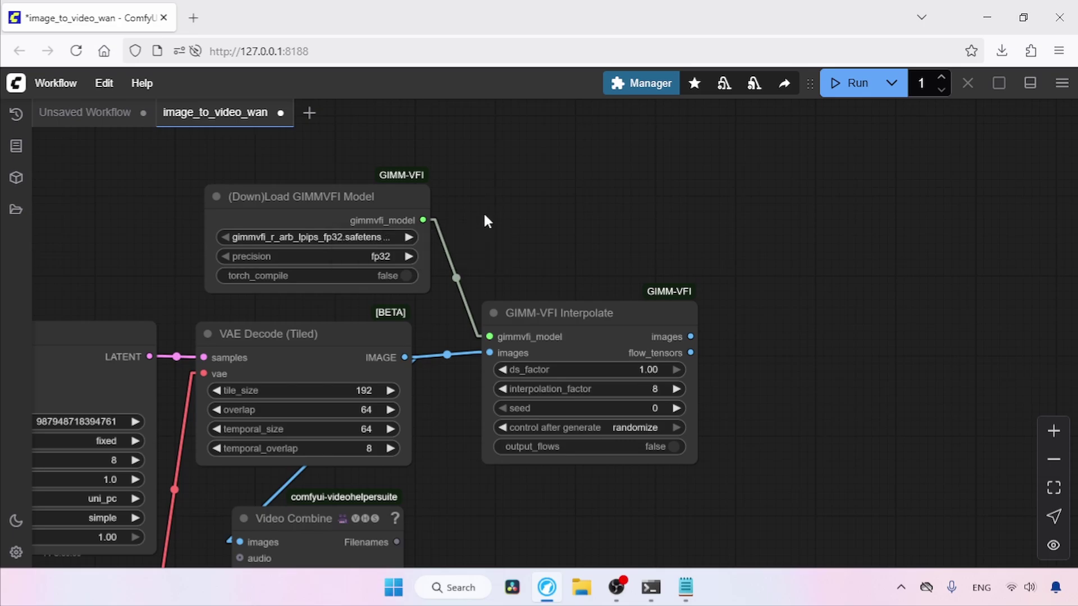
{"action": "left_click", "coordinate": [394, 256]}
{"action": "left_click", "coordinate": [436, 291]}
Set the GIMM-VFI interpolation_factor to 2
{"action": "left_click_drag", "start_coordinate": [764, 333], "coordinate": [689, 241]}
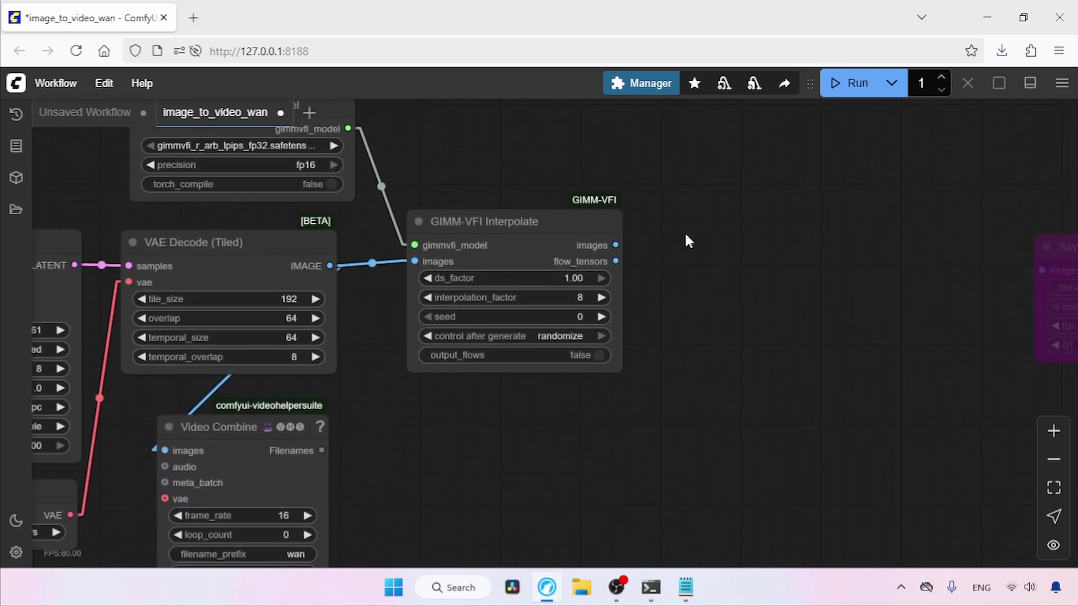
{"action": "left_click", "coordinate": [589, 302]}
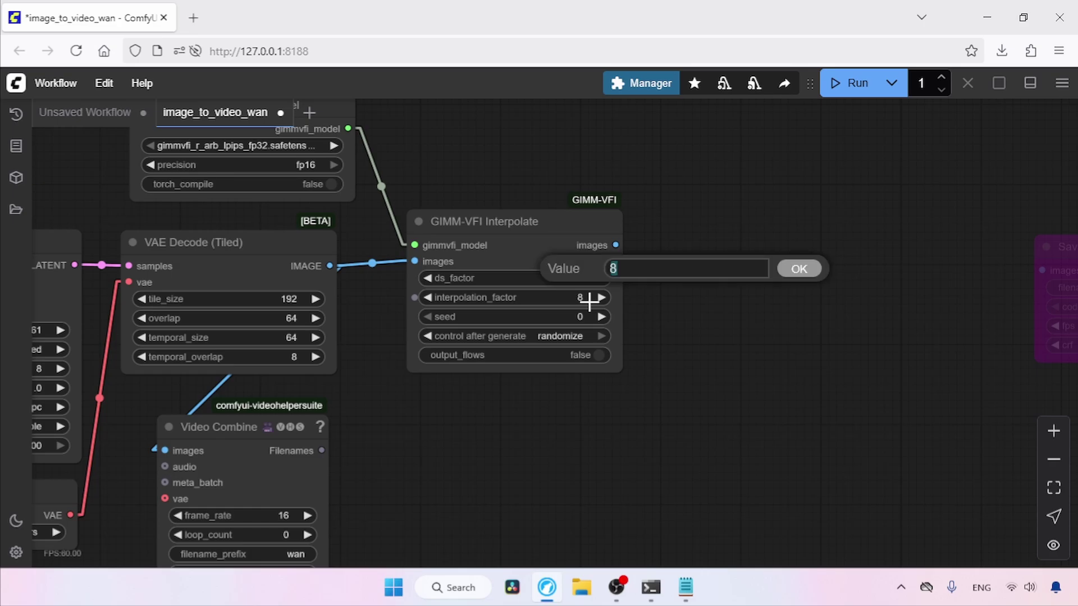
{"action": "key", "text": "Return"}
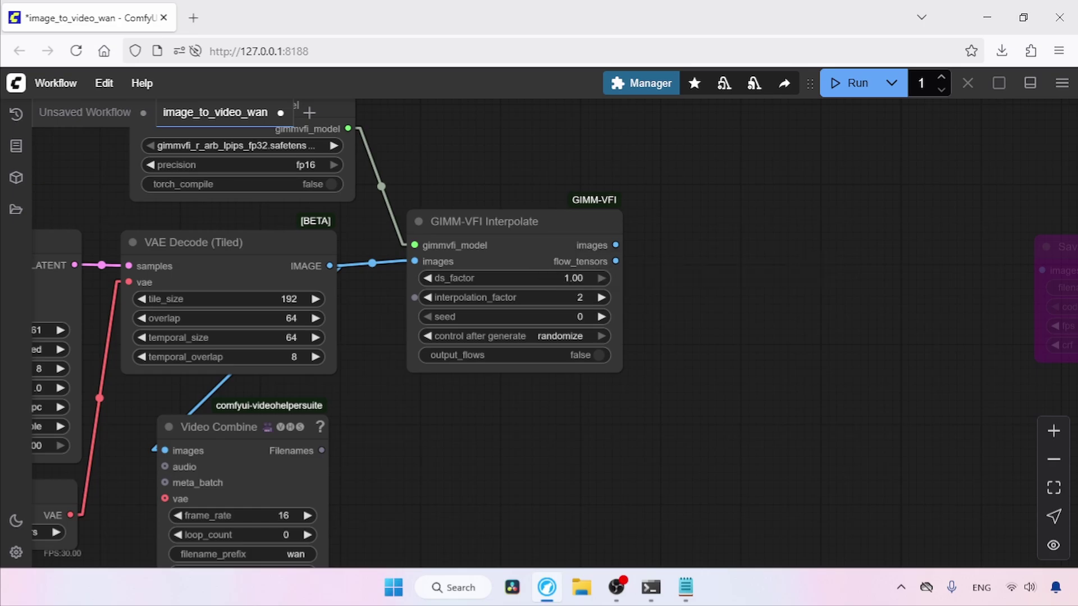
{"action": "scroll", "coordinate": [629, 285], "scroll_direction": "right", "scroll_amount": 3}
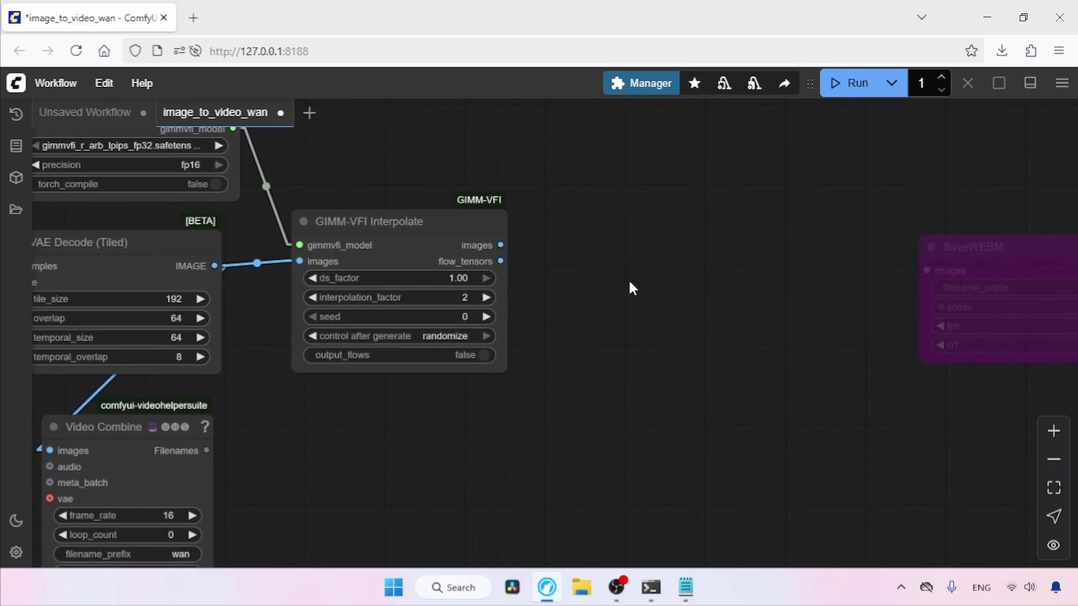
Add a second Video Combine node fed by GIMM-VFI's interpolated images
{"action": "double_click", "coordinate": [630, 287]}
{"action": "type", "text": "video comb"}
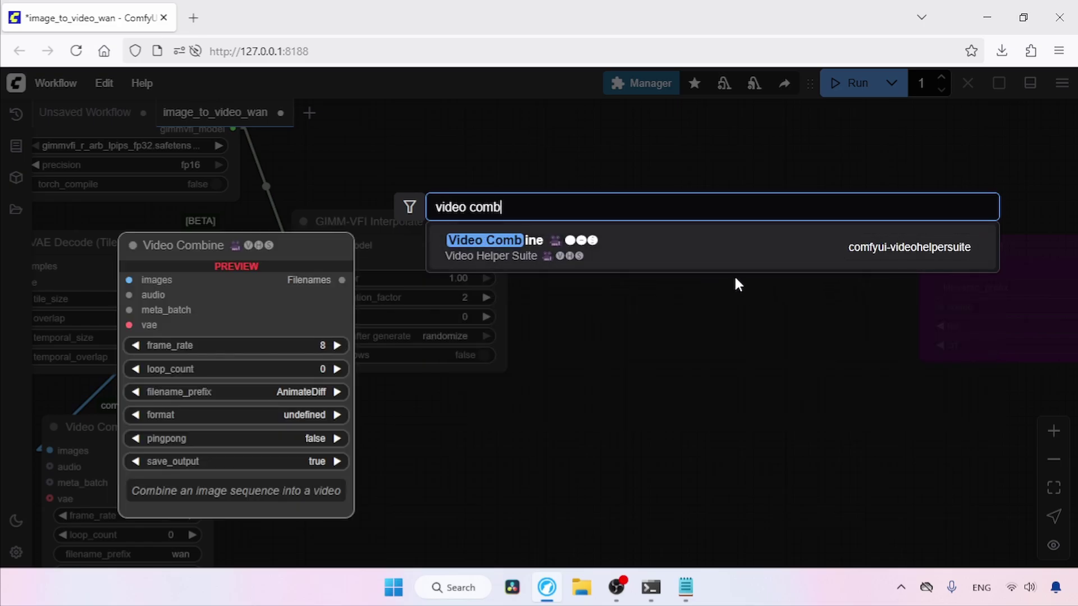
{"action": "key", "text": "Return"}
{"action": "left_click_drag", "start_coordinate": [698, 275], "coordinate": [608, 225]}
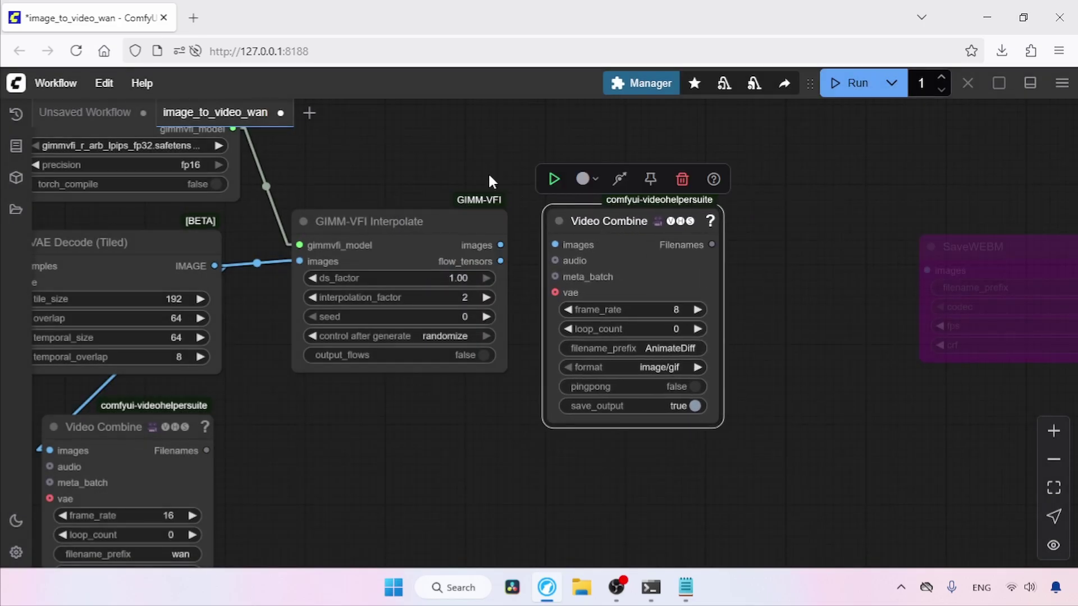
{"action": "left_click_drag", "start_coordinate": [500, 244], "coordinate": [556, 245]}
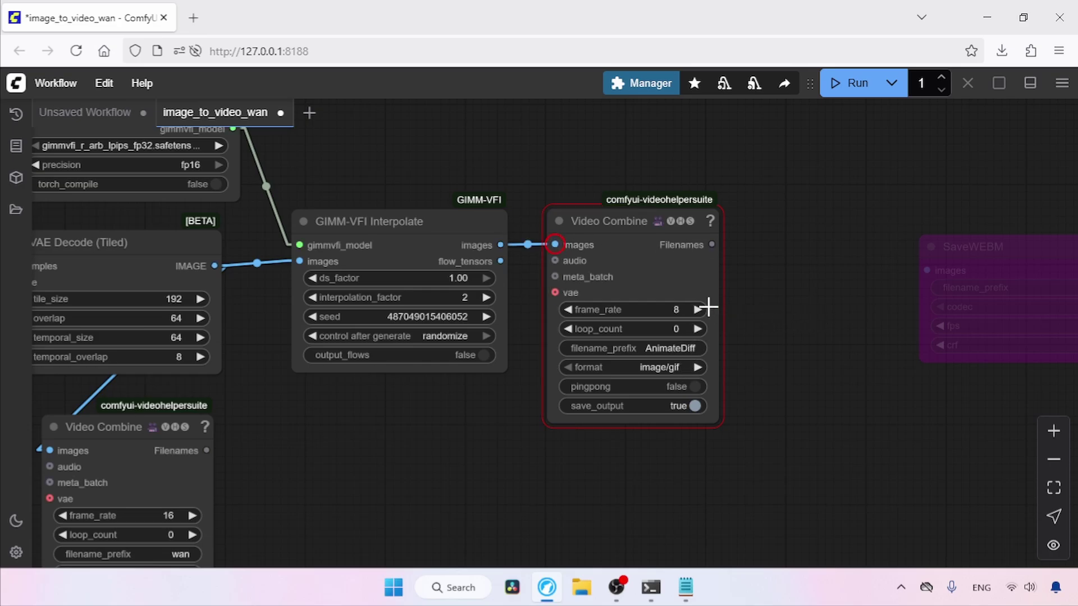
Set it to 32 fps, prefix fusion, video/h264-mp4 format, and run the workflow
{"action": "left_click", "coordinate": [681, 309]}
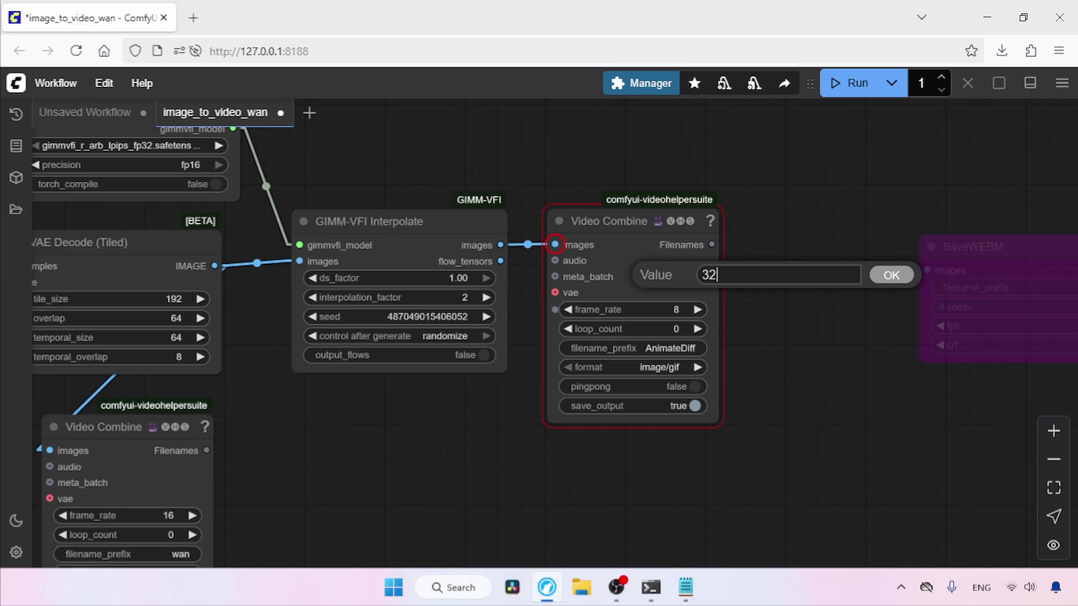
{"action": "key", "text": "Return"}
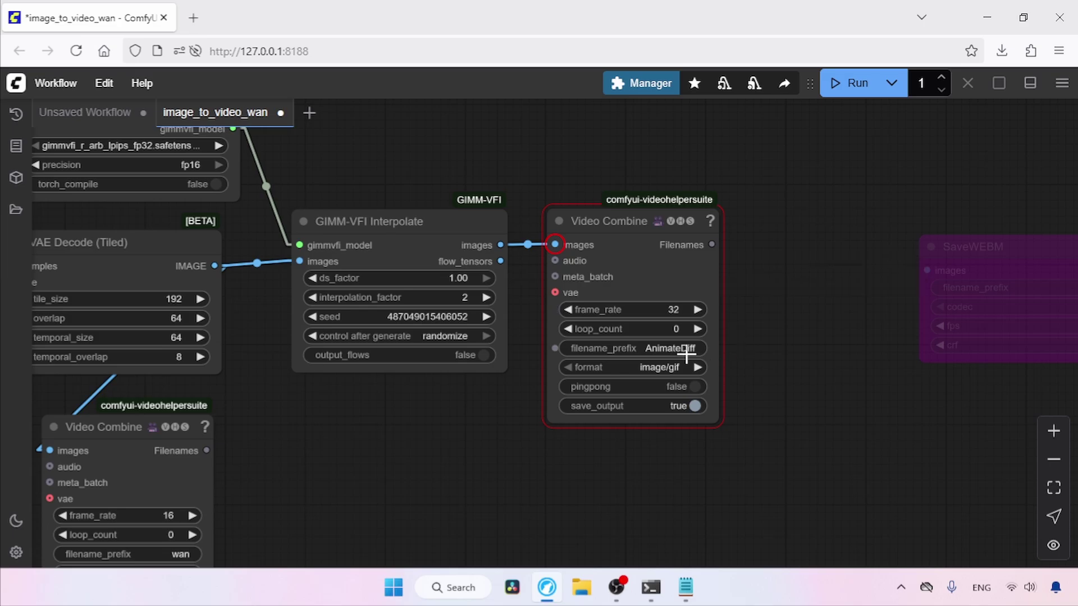
{"action": "left_click", "coordinate": [689, 348]}
{"action": "type", "text": "fusion"}
{"action": "key", "text": "Return"}
{"action": "left_click", "coordinate": [659, 368]}
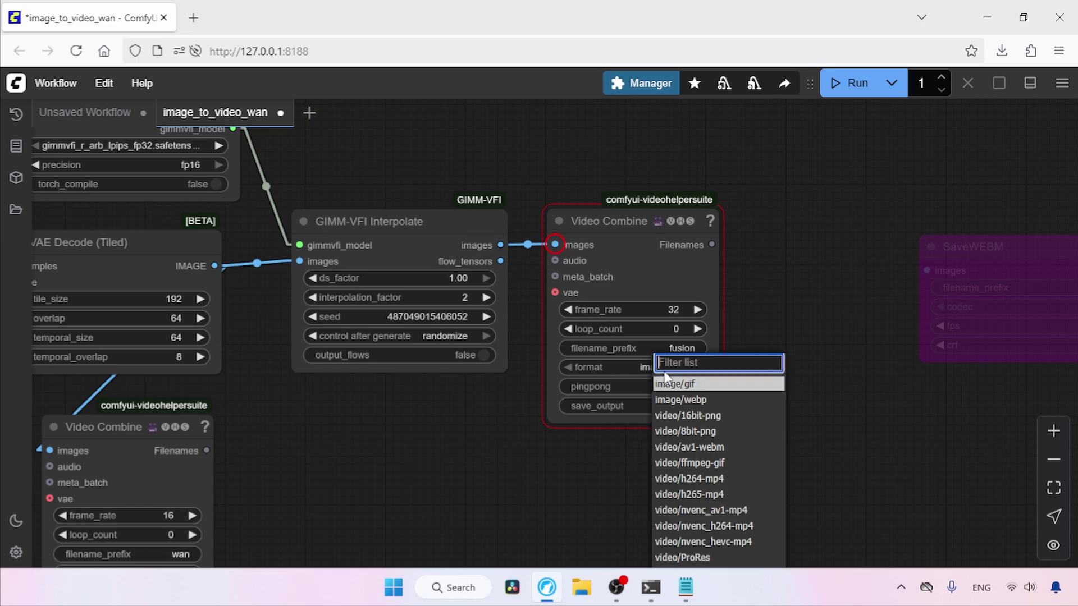
{"action": "left_click", "coordinate": [730, 476]}
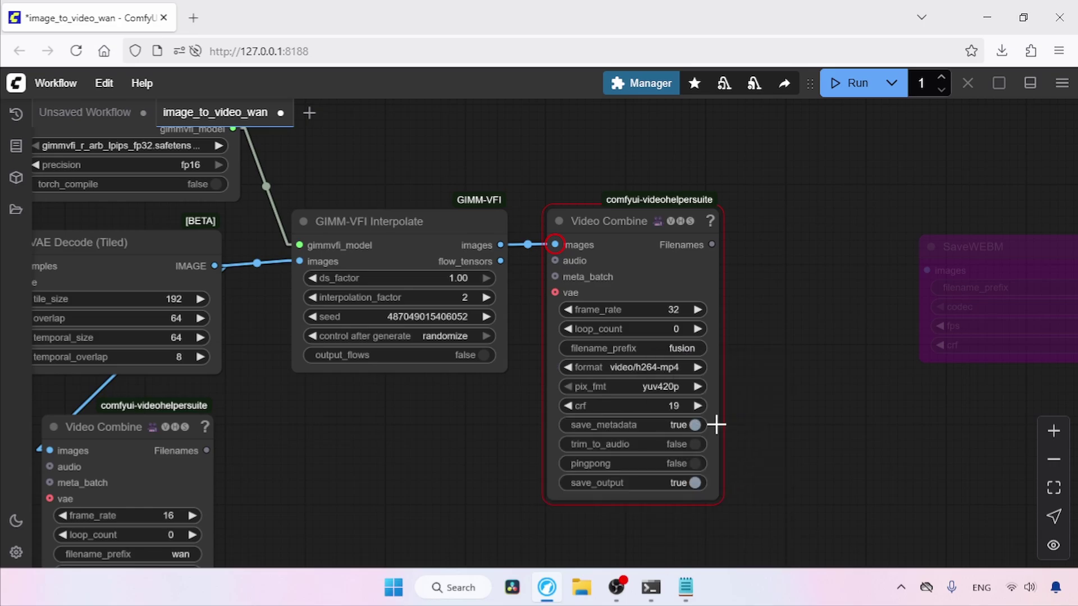
{"action": "left_click_drag", "start_coordinate": [753, 359], "coordinate": [779, 380]}
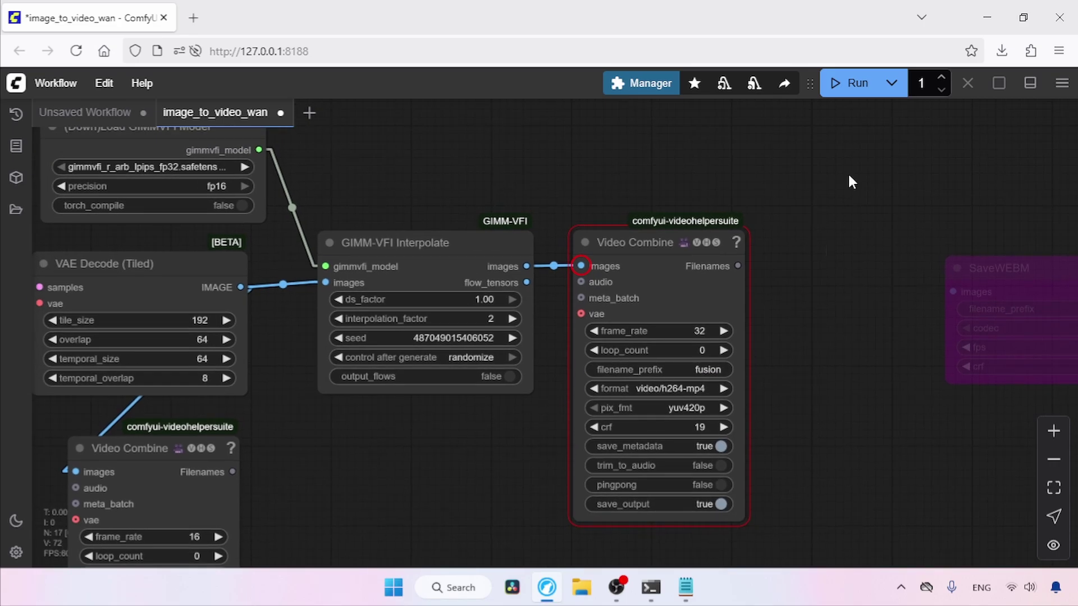
{"action": "left_click", "coordinate": [842, 84]}
Compare fusion_00001.mp4 against wan_00014.mp4, then pick portrait.png as the new start image
{"action": "scroll", "coordinate": [829, 393], "scroll_direction": "down", "scroll_amount": 3}
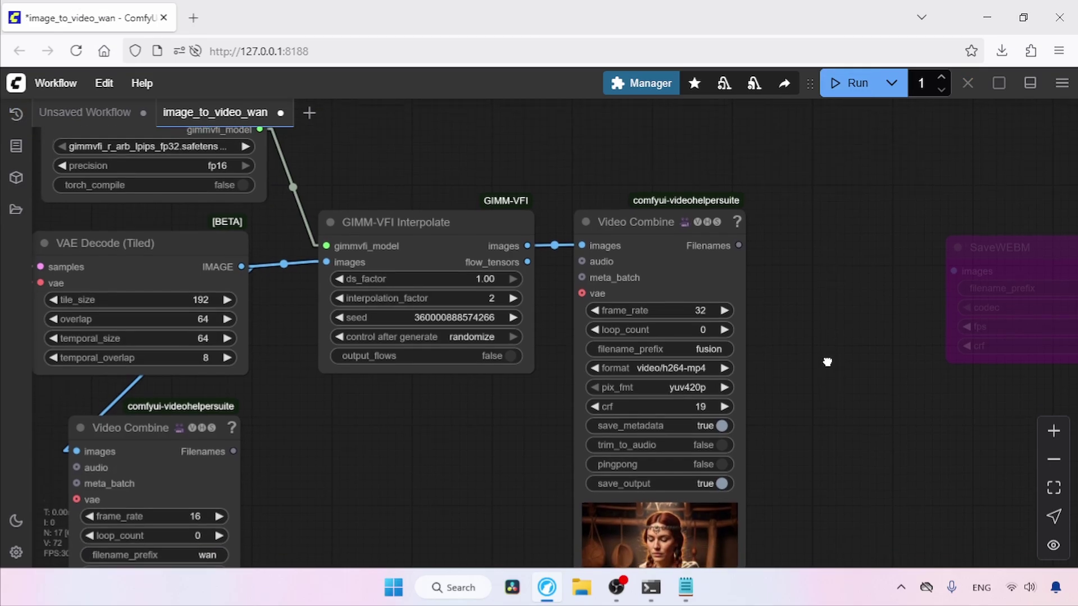
{"action": "right_click", "coordinate": [713, 436]}
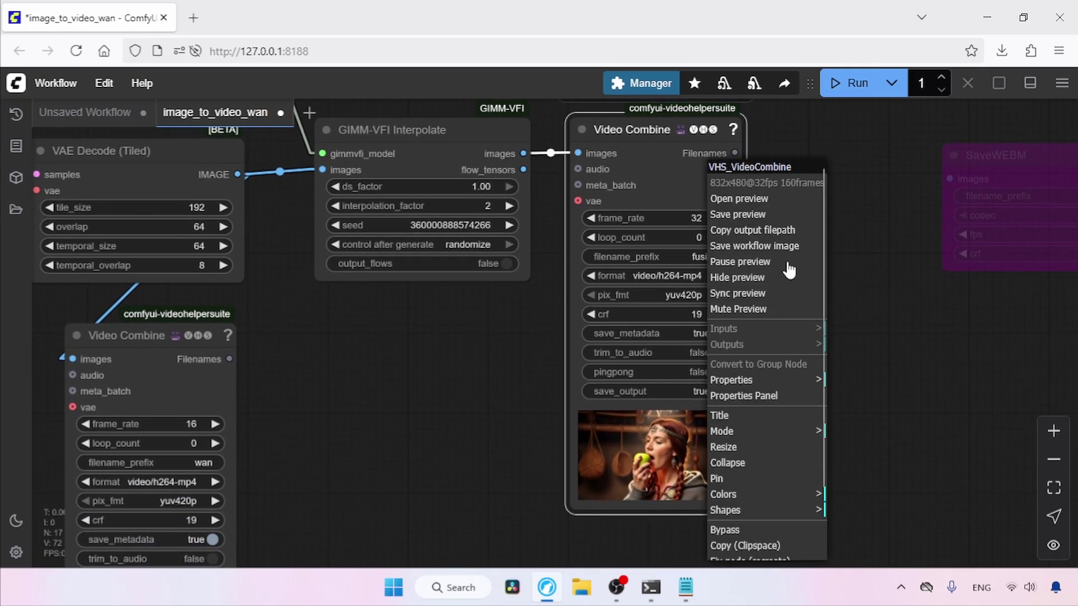
{"action": "left_click", "coordinate": [777, 202]}
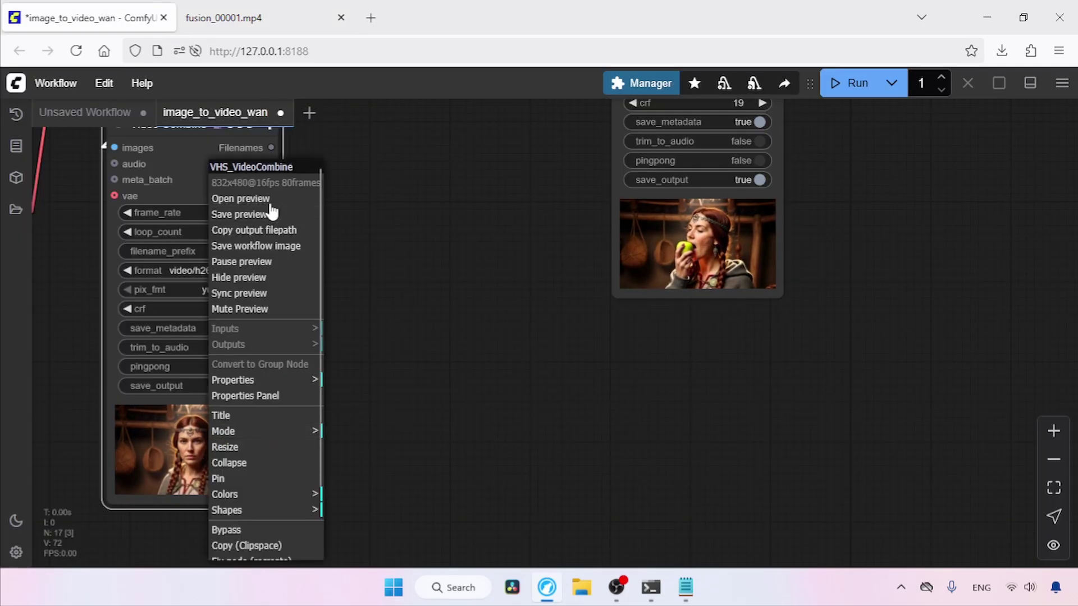
{"action": "left_click", "coordinate": [269, 201]}
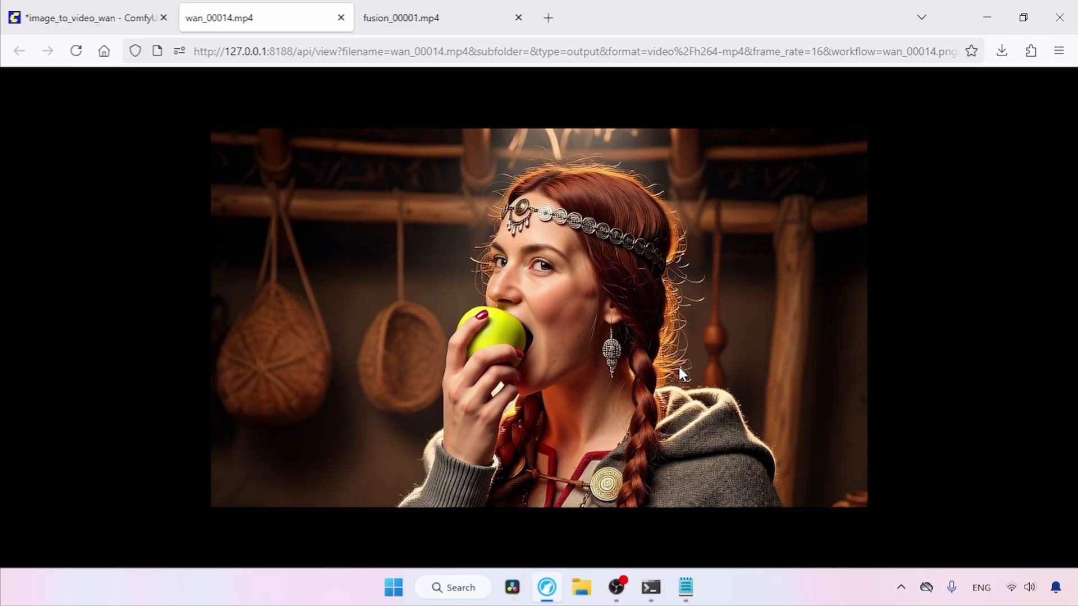
{"action": "left_click", "coordinate": [453, 14]}
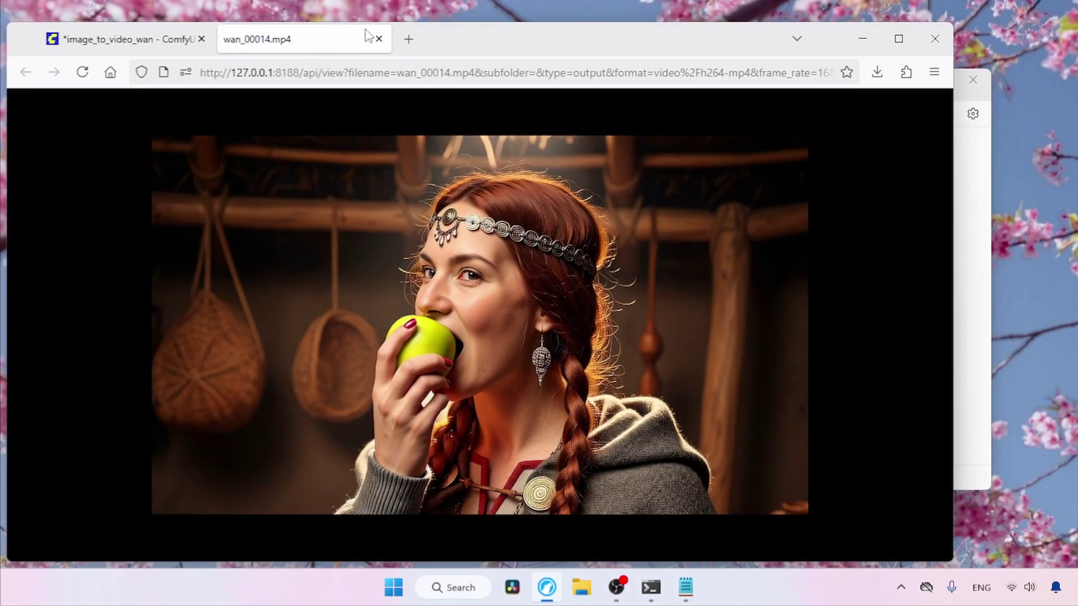
{"action": "left_click", "coordinate": [102, 397]}
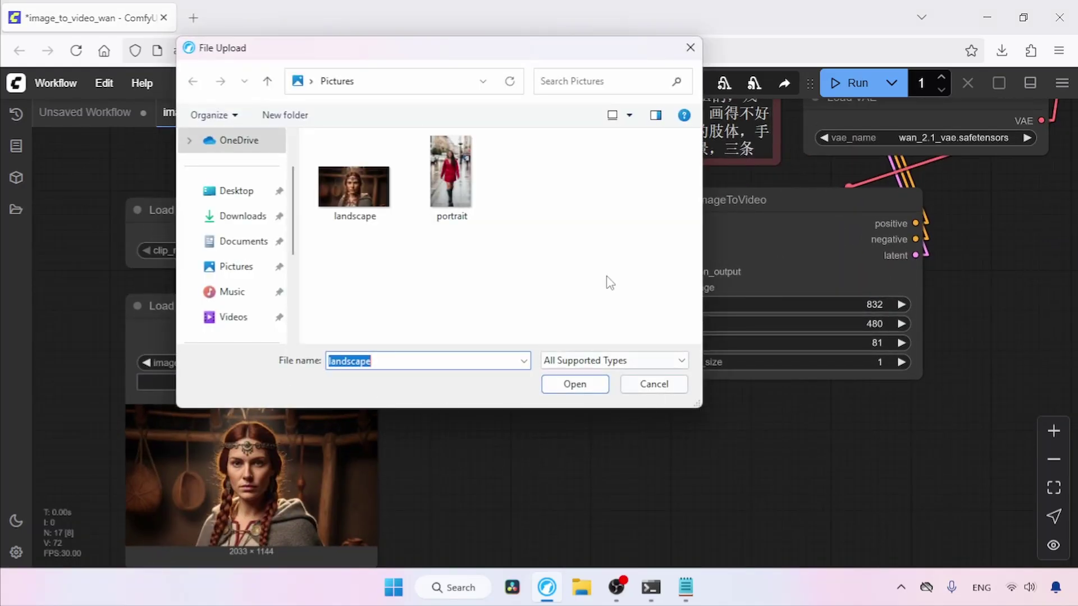
{"action": "left_click", "coordinate": [467, 194]}
Load portrait.png as the start image and select the portrait prompt in the notes
{"action": "left_click", "coordinate": [568, 387]}
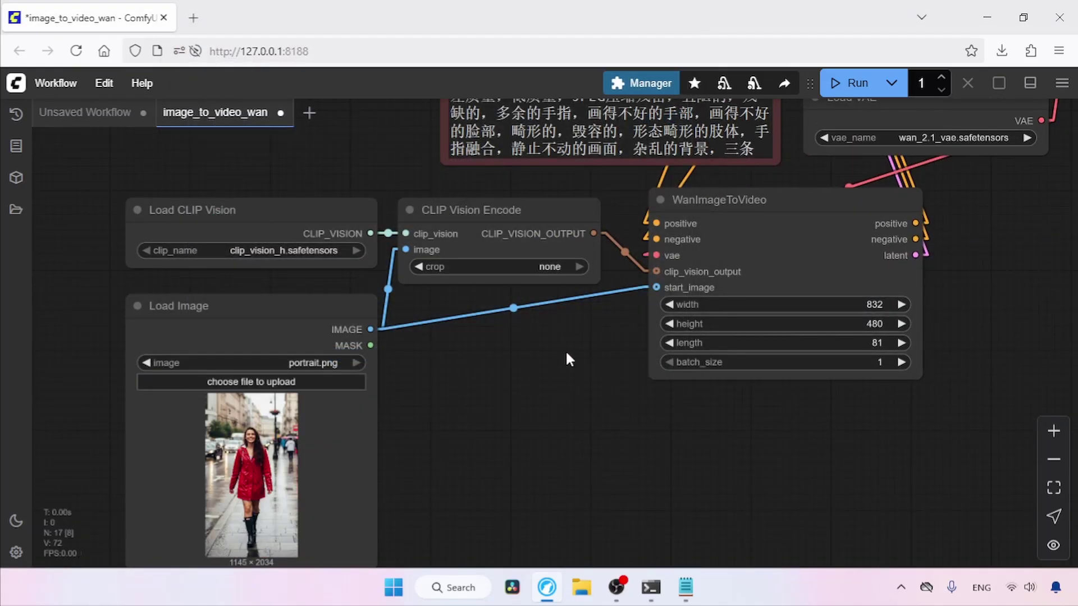
{"action": "left_click", "coordinate": [692, 585]}
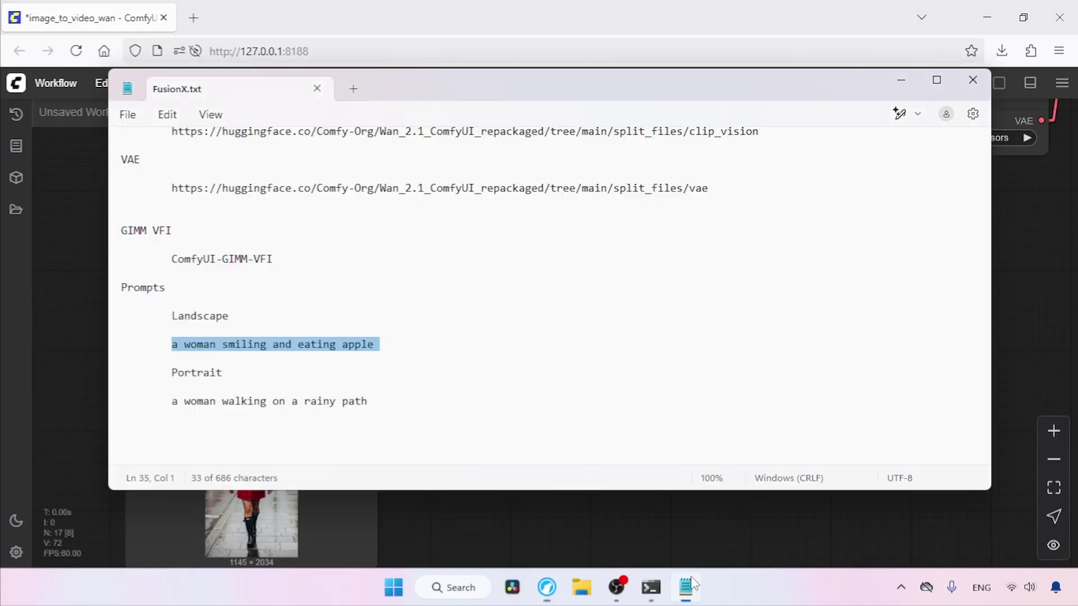
{"action": "left_click_drag", "start_coordinate": [377, 400], "coordinate": [152, 400]}
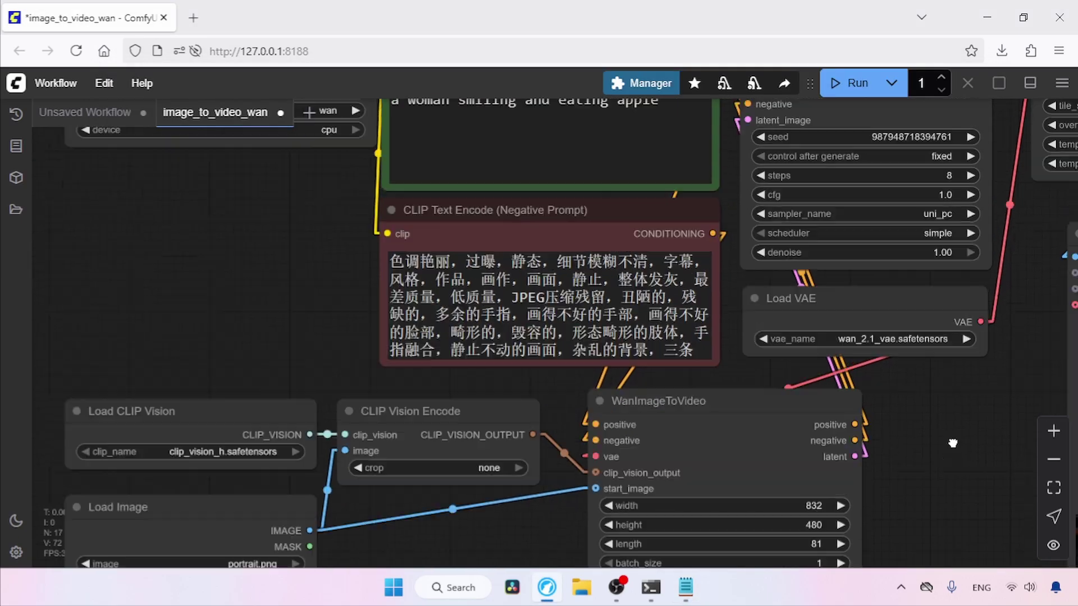
Run the workflow and view fusion_00002.mp4, which comes out landscape-cropped
{"action": "left_click_drag", "start_coordinate": [674, 280], "coordinate": [634, 387]}
{"action": "left_click_drag", "start_coordinate": [954, 169], "coordinate": [269, 275]}
{"action": "left_click_drag", "start_coordinate": [721, 118], "coordinate": [675, 106]}
{"action": "left_click", "coordinate": [841, 83]}
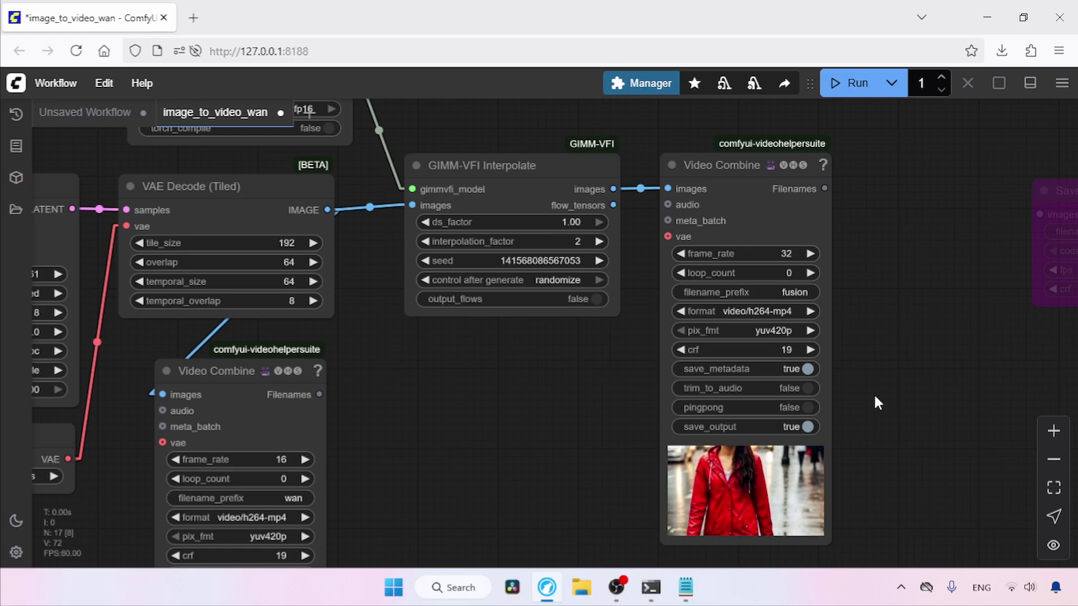
{"action": "right_click", "coordinate": [775, 165]}
{"action": "left_click", "coordinate": [821, 207]}
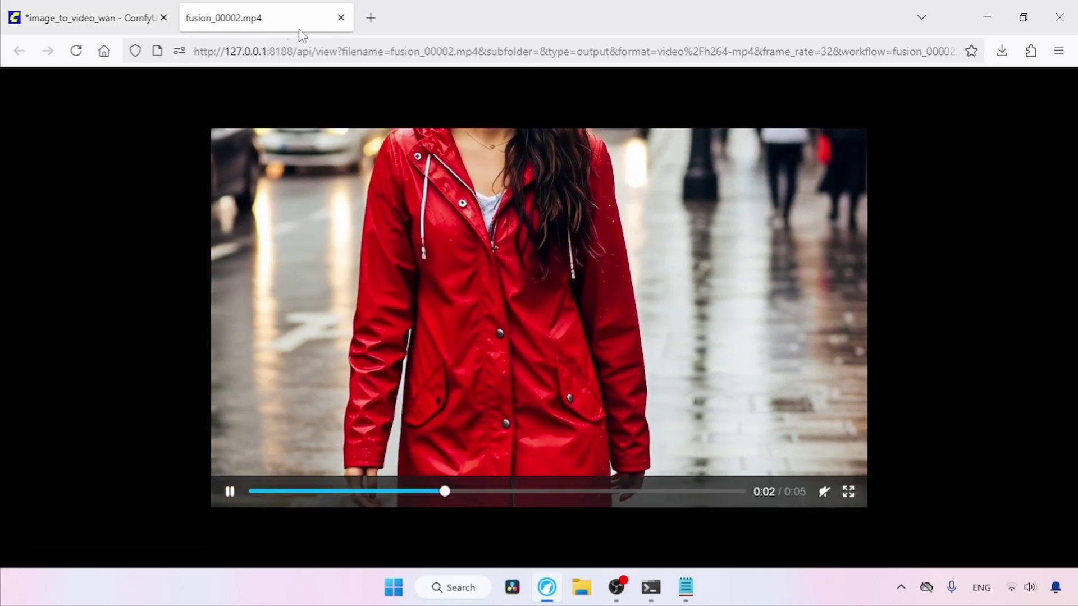
{"action": "left_click", "coordinate": [341, 17]}
{"action": "left_click_drag", "start_coordinate": [467, 467], "coordinate": [683, 264]}
{"action": "scroll", "coordinate": [683, 264], "scroll_direction": "left", "scroll_amount": 10}
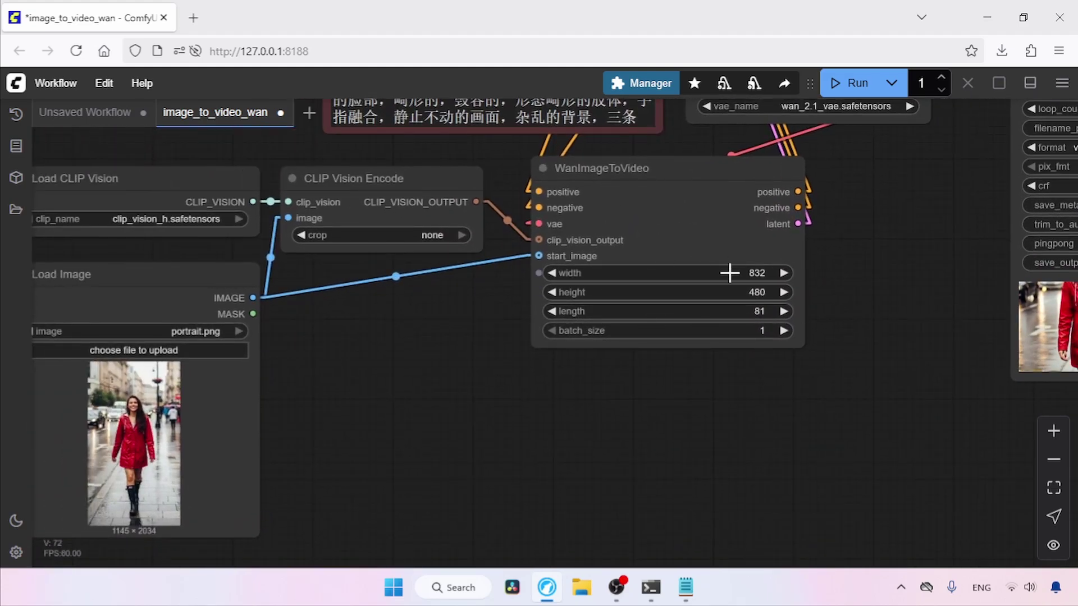
Set WanImageToVideo to width 480 and height 832
{"action": "left_click", "coordinate": [729, 272]}
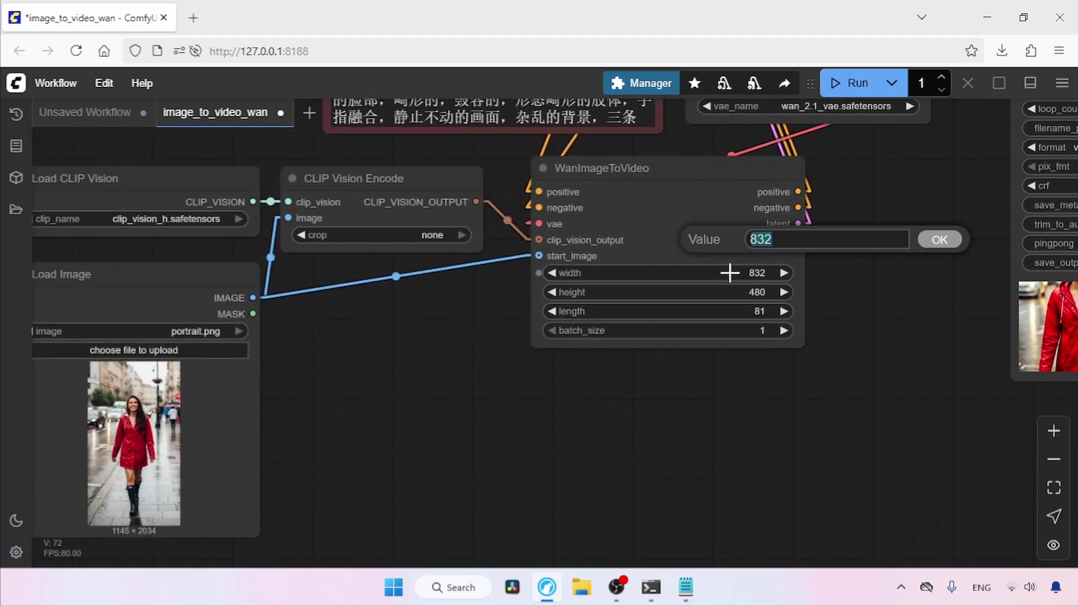
{"action": "type", "text": "480"}
{"action": "key", "text": "Return"}
{"action": "left_click", "coordinate": [756, 292]}
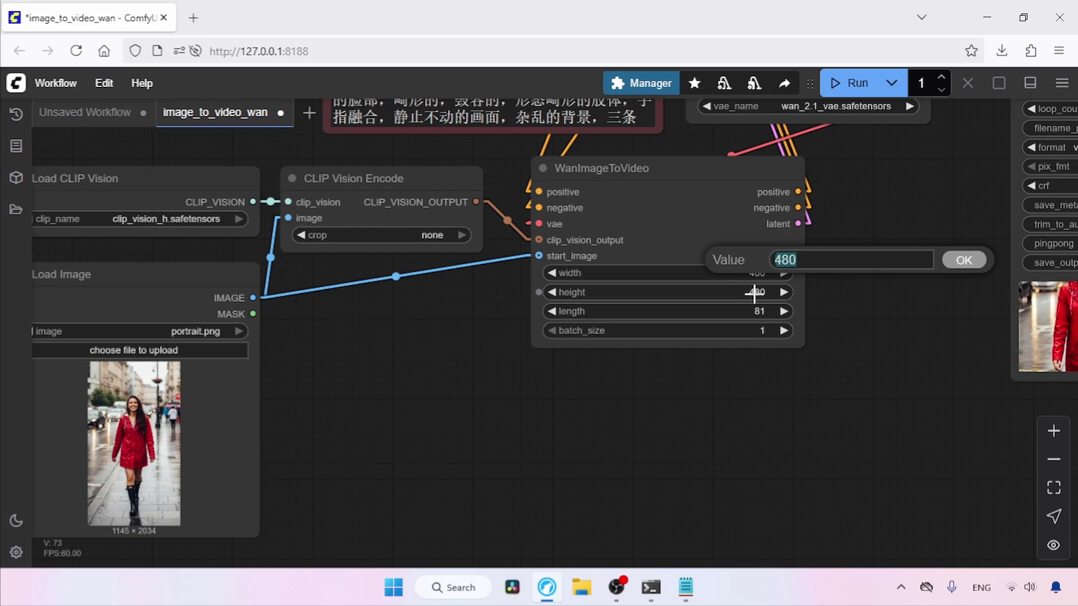
{"action": "type", "text": "832"}
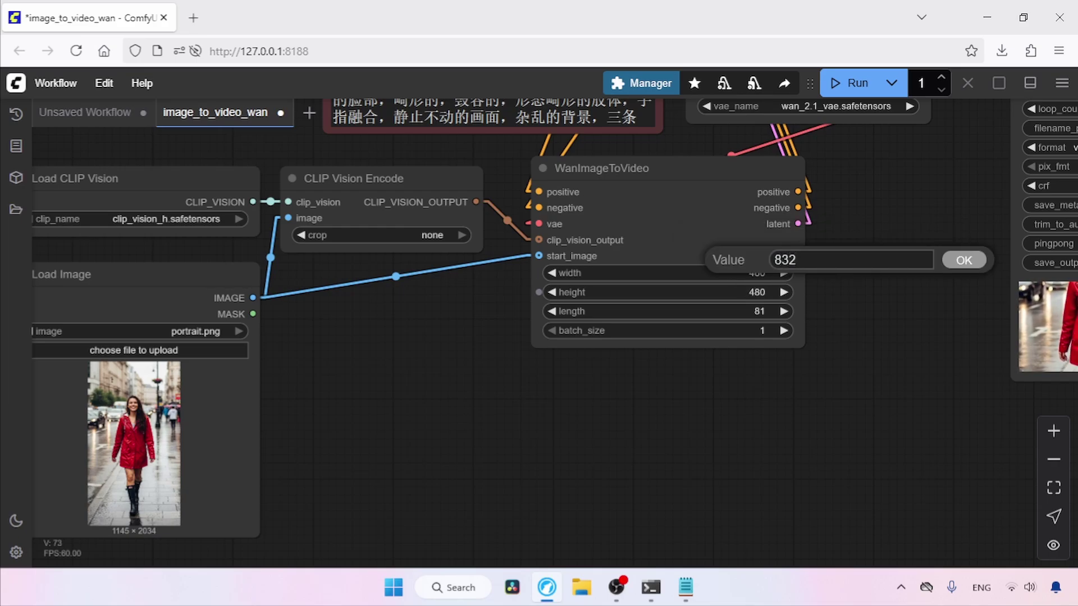
{"action": "key", "text": "Return"}
Render the portrait-format video and view fusion_00003.mp4 in its own tab
{"action": "left_click_drag", "start_coordinate": [916, 279], "coordinate": [504, 376]}
{"action": "left_click", "coordinate": [855, 84]}
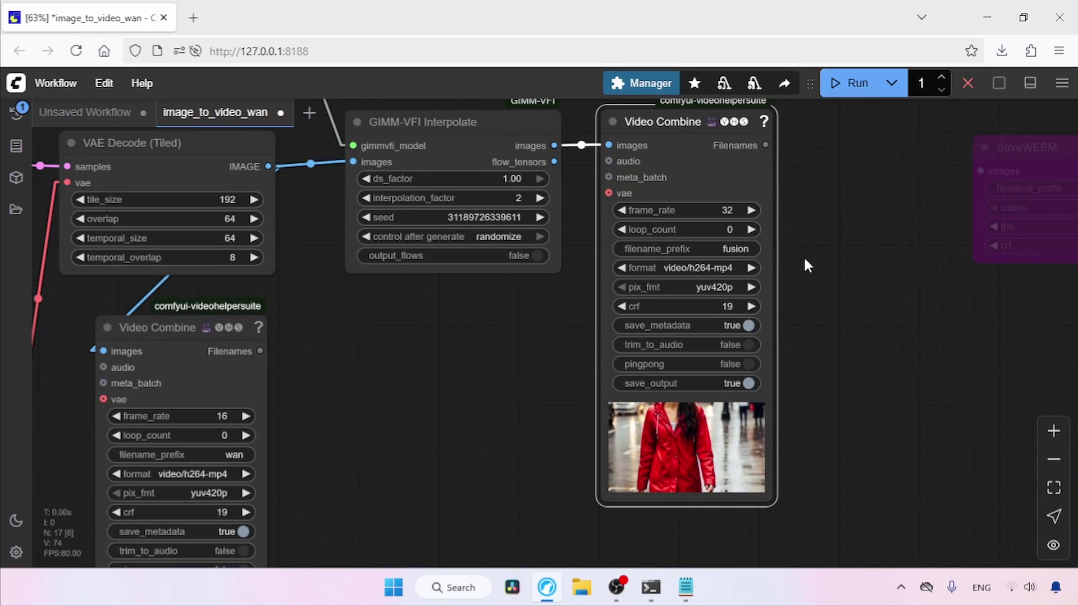
{"action": "scroll", "coordinate": [851, 406], "scroll_direction": "down", "scroll_amount": 5}
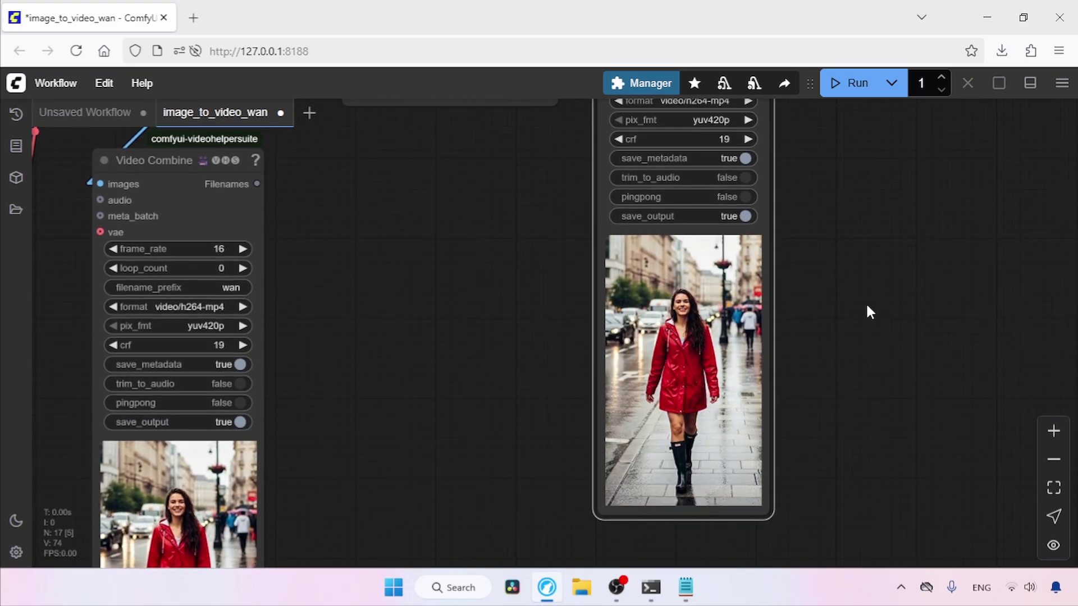
{"action": "right_click", "coordinate": [727, 293]}
{"action": "left_click", "coordinate": [752, 199]}
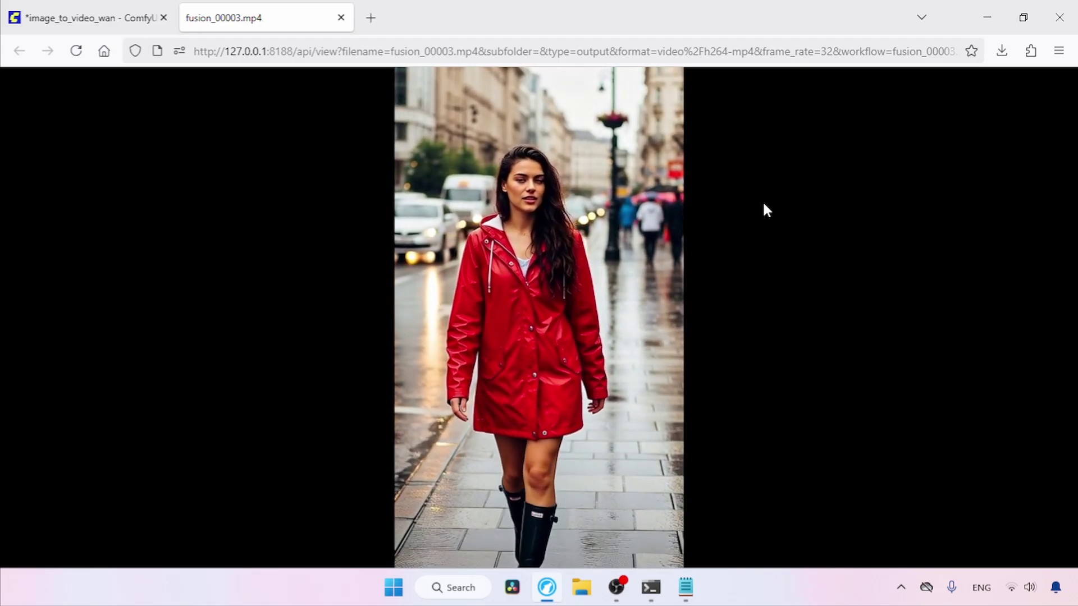
{"action": "mouse_move", "coordinate": [651, 430]}
{"action": "key", "text": "ctrl+w"}
Delete the Load CLIP and Load Diffusion Model nodes
{"action": "left_click", "coordinate": [259, 272]}
{"action": "key", "text": "Delete"}
{"action": "double_click", "coordinate": [291, 203]}
{"action": "key", "text": "Delete"}
{"action": "left_click", "coordinate": [284, 212]}
{"action": "key", "text": "Delete"}
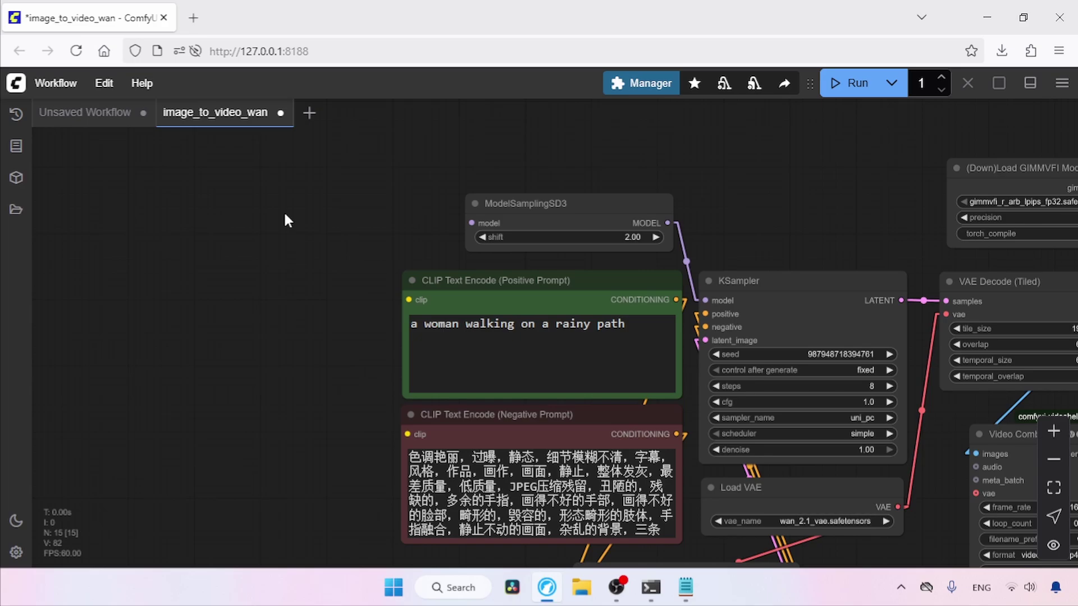
{"action": "left_click", "coordinate": [644, 84]}
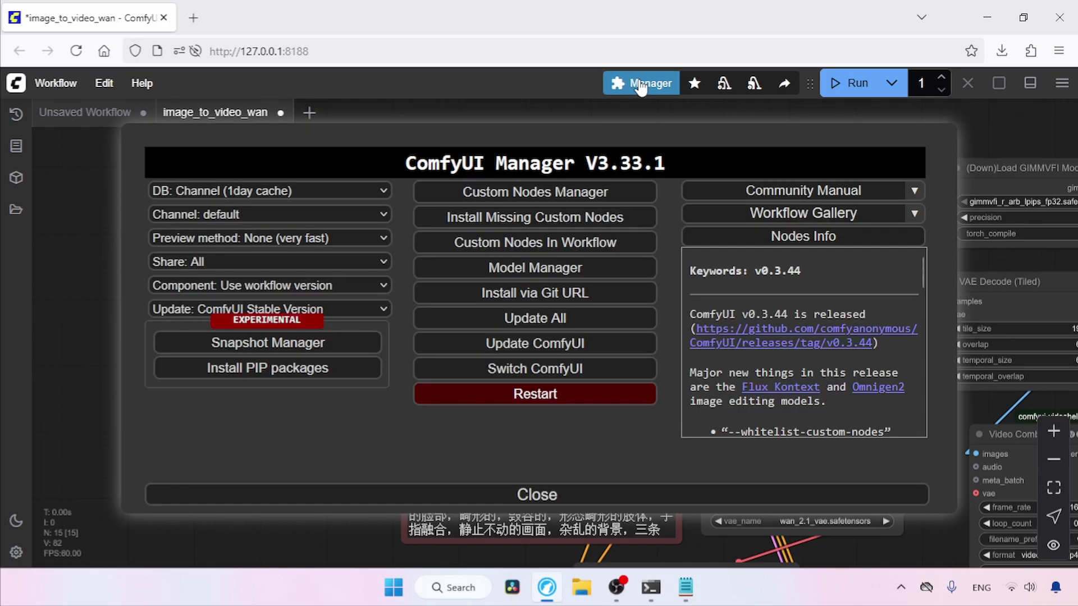
{"action": "left_click", "coordinate": [563, 196]}
{"action": "type", "text": "comf"}
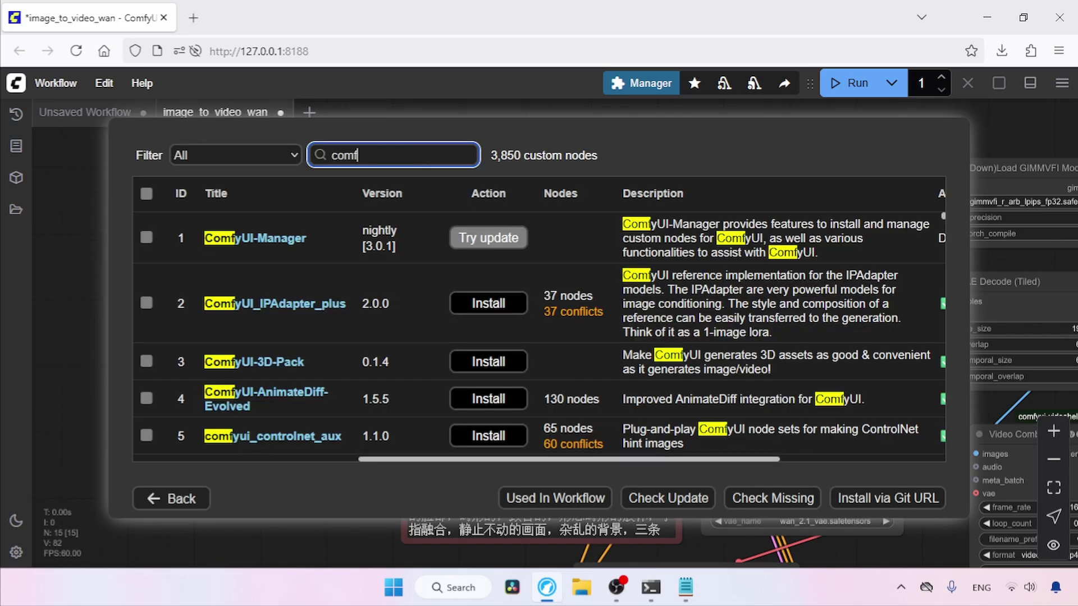
{"action": "type", "text": "yui gguf"}
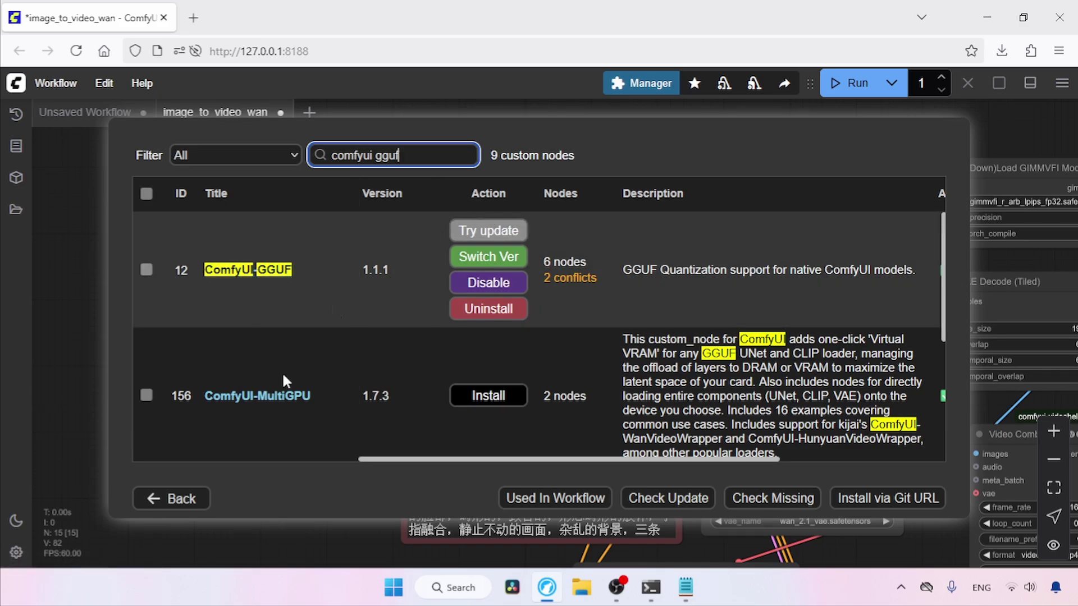
{"action": "left_click", "coordinate": [165, 498]}
{"action": "left_click", "coordinate": [388, 497]}
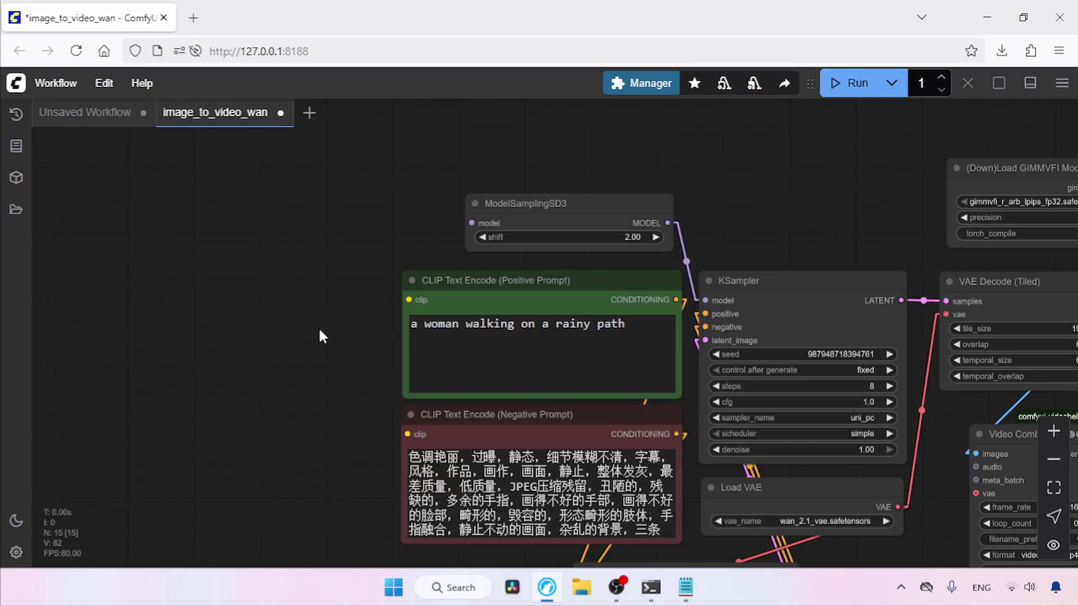
Add a Unet Loader (GGUF) node and connect its MODEL output into ModelSamplingSD3
{"action": "scroll", "coordinate": [370, 250], "scroll_direction": "up", "scroll_amount": 2}
{"action": "double_click", "coordinate": [361, 219]}
{"action": "type", "text": "unet load"}
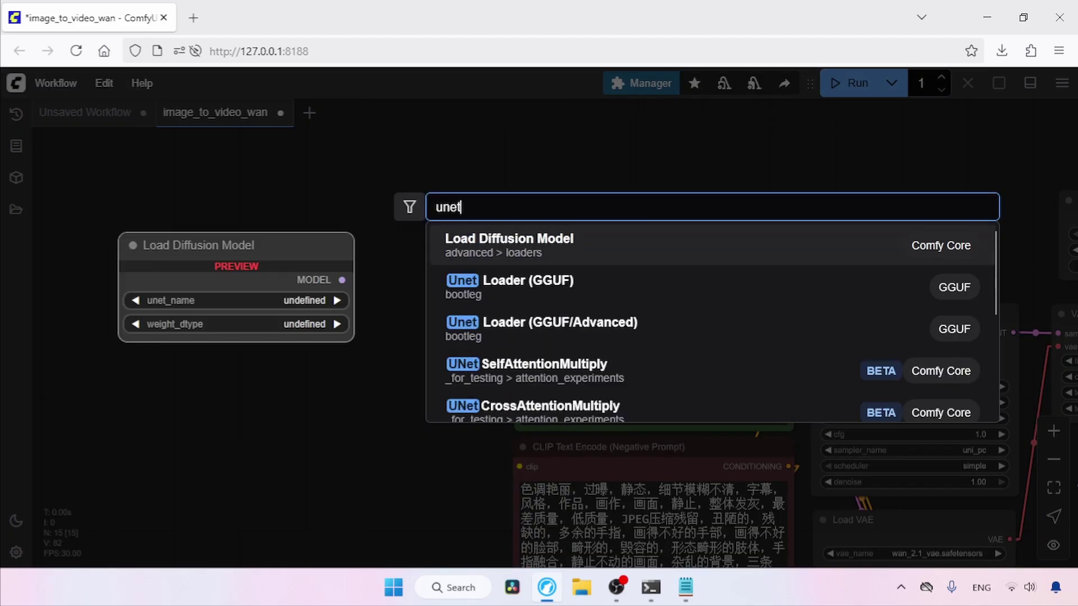
{"action": "left_click", "coordinate": [508, 238]}
{"action": "left_click_drag", "start_coordinate": [517, 224], "coordinate": [405, 264]}
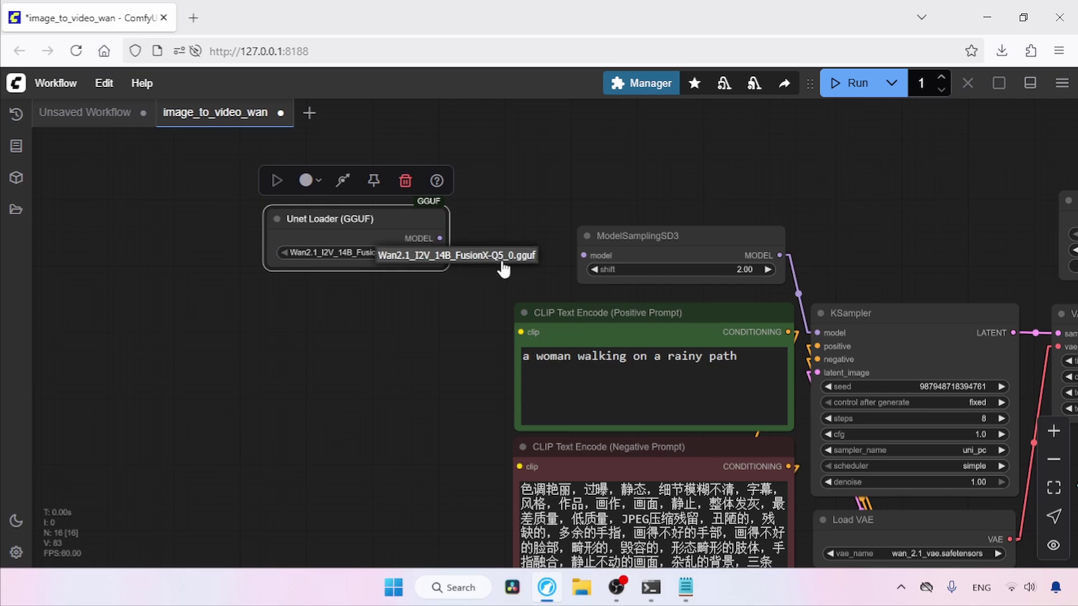
{"action": "left_click_drag", "start_coordinate": [441, 238], "coordinate": [456, 241]}
{"action": "left_click_drag", "start_coordinate": [572, 257], "coordinate": [399, 320]}
Add a CLIPLoader (GGUF) using umt5-xxl-encoder-Q6_K.gguf with the CLIP type set to wan
{"action": "double_click", "coordinate": [382, 327]}
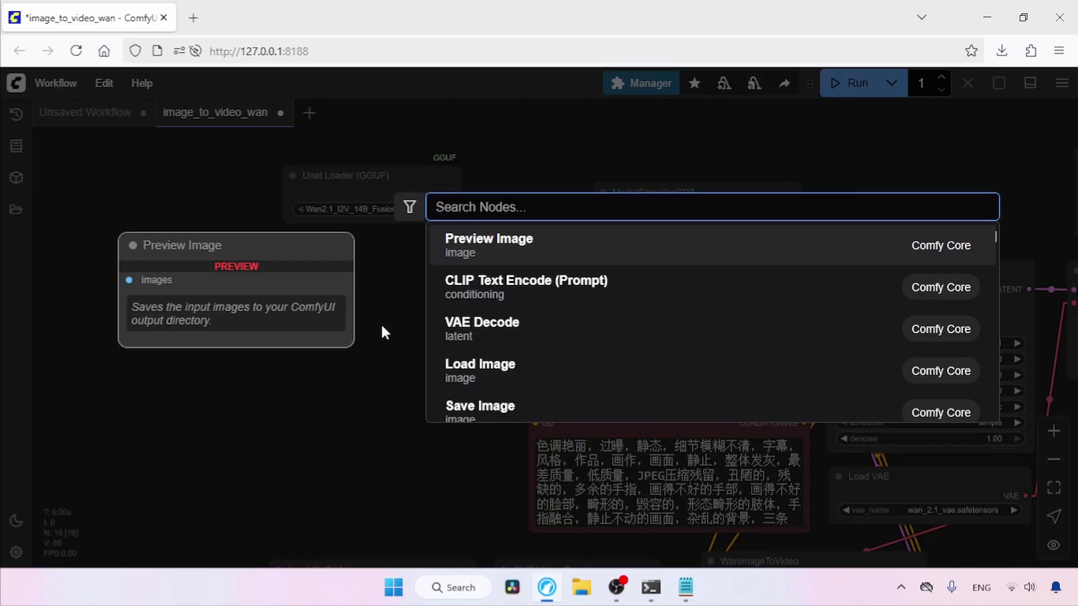
{"action": "type", "text": "load clip gguf"}
{"action": "left_click", "coordinate": [489, 286]}
{"action": "left_click_drag", "start_coordinate": [368, 298], "coordinate": [373, 292]}
{"action": "left_click", "coordinate": [416, 387]}
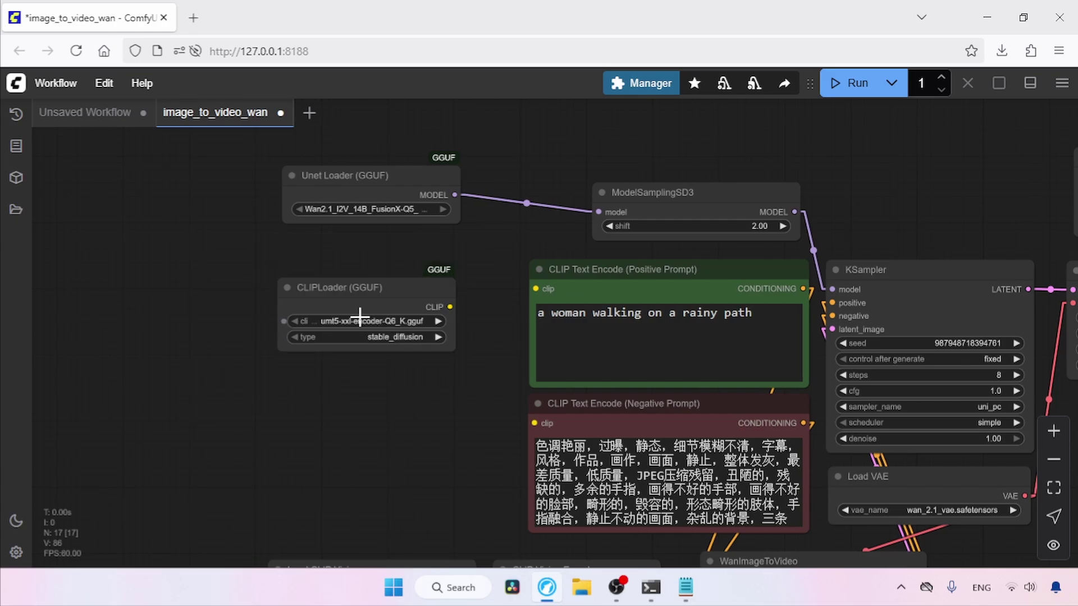
{"action": "left_click", "coordinate": [359, 317]}
{"action": "left_click", "coordinate": [397, 320]}
{"action": "left_click", "coordinate": [395, 322]}
{"action": "left_click", "coordinate": [486, 271]}
{"action": "left_click", "coordinate": [414, 337]}
{"action": "type", "text": "wan"}
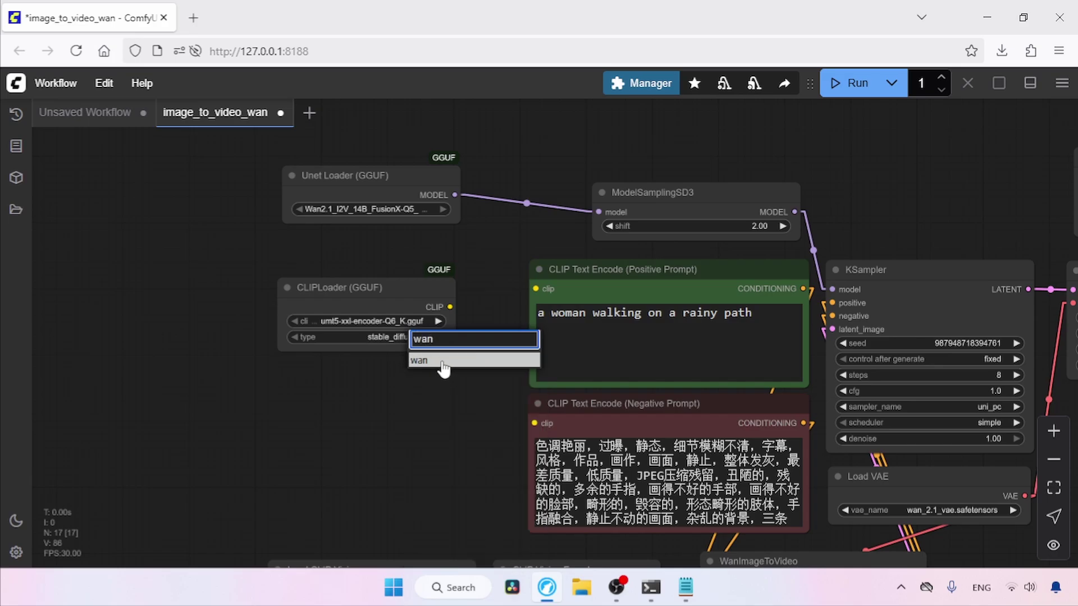
{"action": "left_click", "coordinate": [442, 364]}
Wire the GGUF CLIP output into both the positive and negative prompt encoders
{"action": "left_click_drag", "start_coordinate": [450, 307], "coordinate": [534, 423]}
{"action": "left_click_drag", "start_coordinate": [433, 403], "coordinate": [281, 350]}
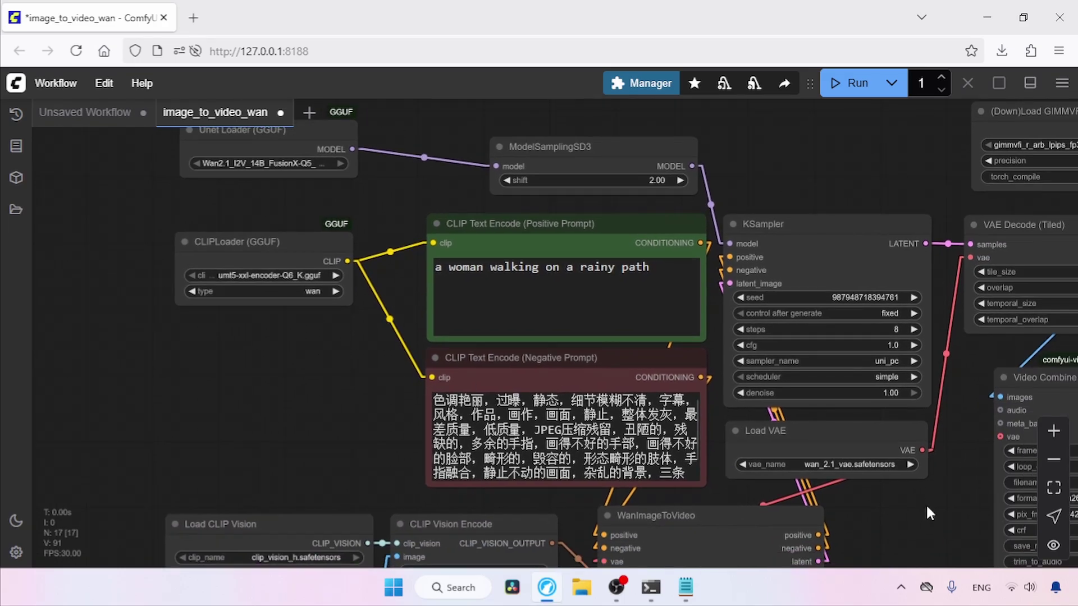
{"action": "scroll", "coordinate": [925, 504], "scroll_direction": "down", "scroll_amount": 2}
{"action": "left_click_drag", "start_coordinate": [968, 359], "coordinate": [592, 324]}
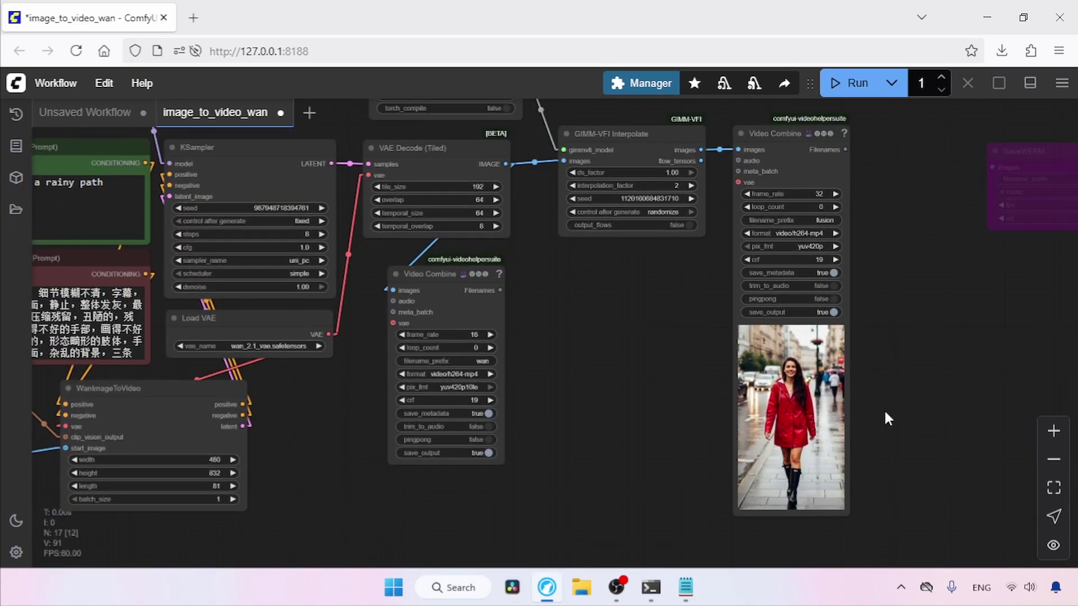
Open fusion_00004.mp4 in a new tab, check the 11:34 run log, and watch it windowed
{"action": "right_click", "coordinate": [804, 372]}
{"action": "left_click", "coordinate": [863, 197]}
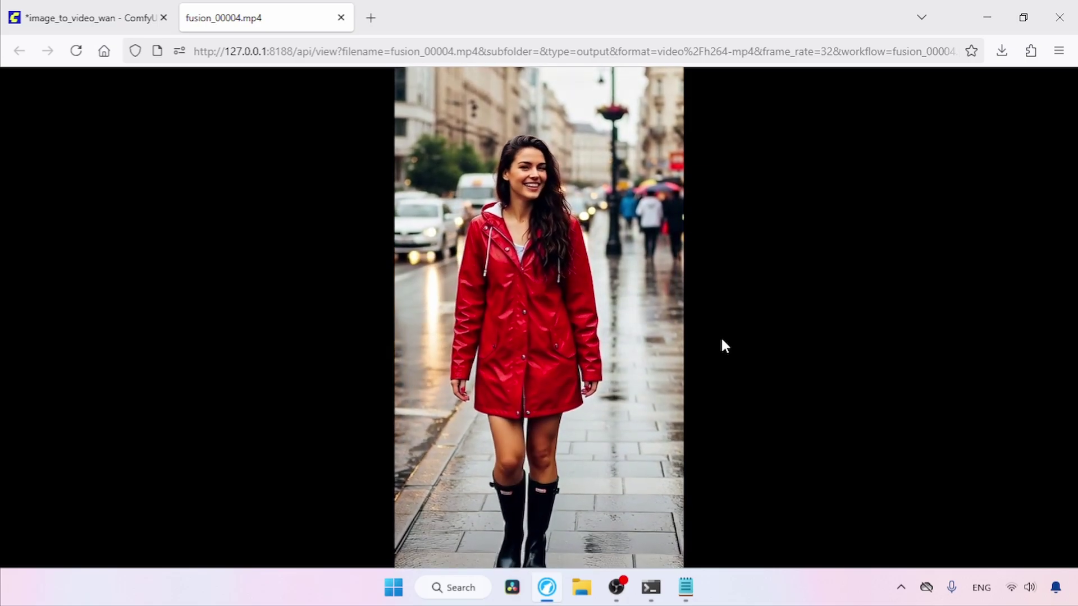
{"action": "left_click", "coordinate": [652, 587]}
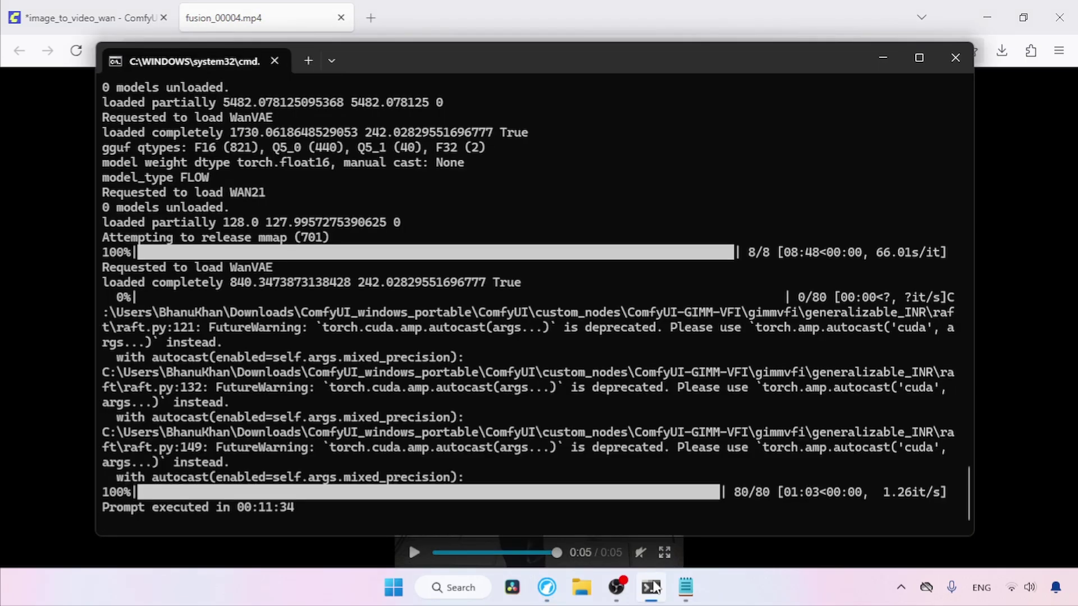
{"action": "left_click", "coordinate": [652, 587]}
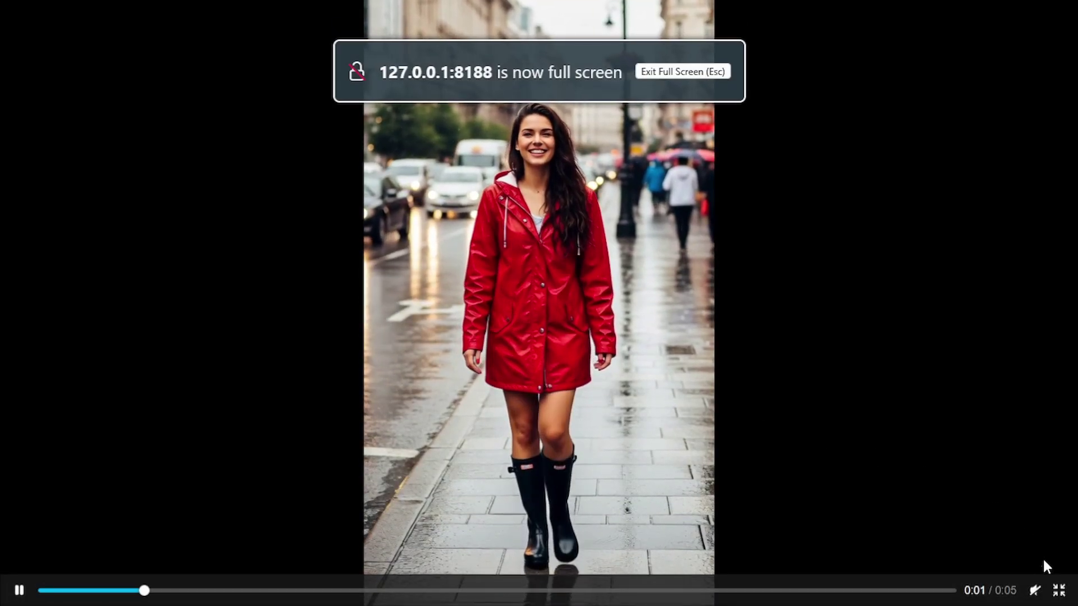
{"action": "left_click", "coordinate": [1058, 592]}
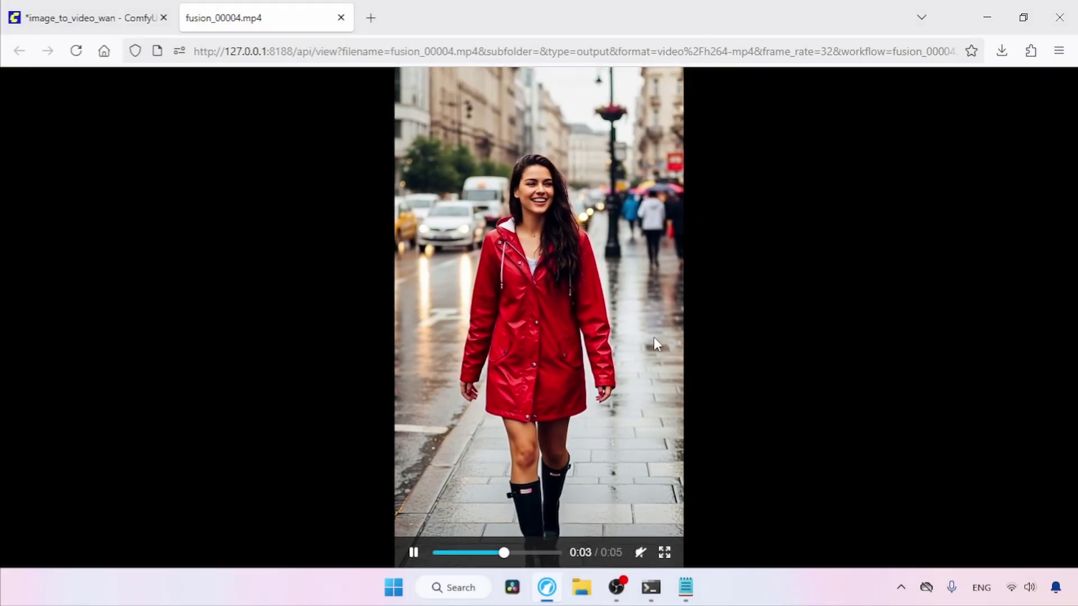